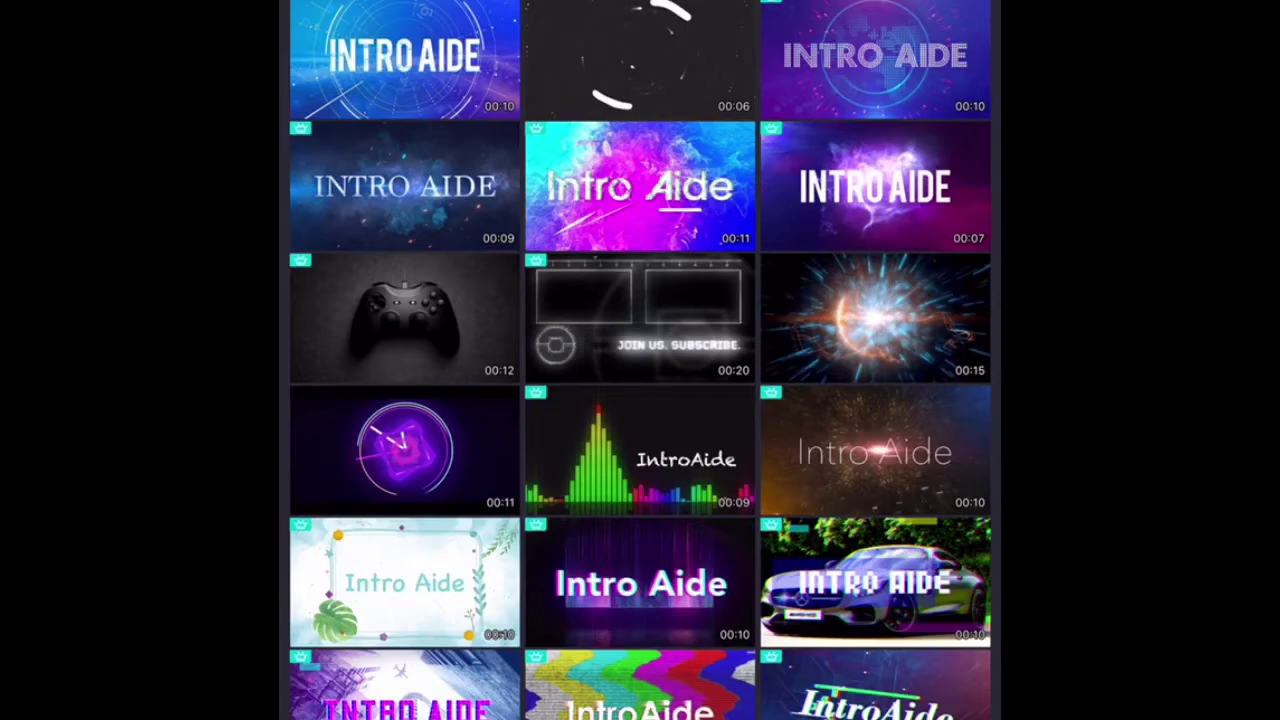
# - Preview the blue energy-orb intro template, then return to the template gallery
pyautogui.scroll(-5, 640, 360)
pyautogui.scroll(-3, 640, 360)
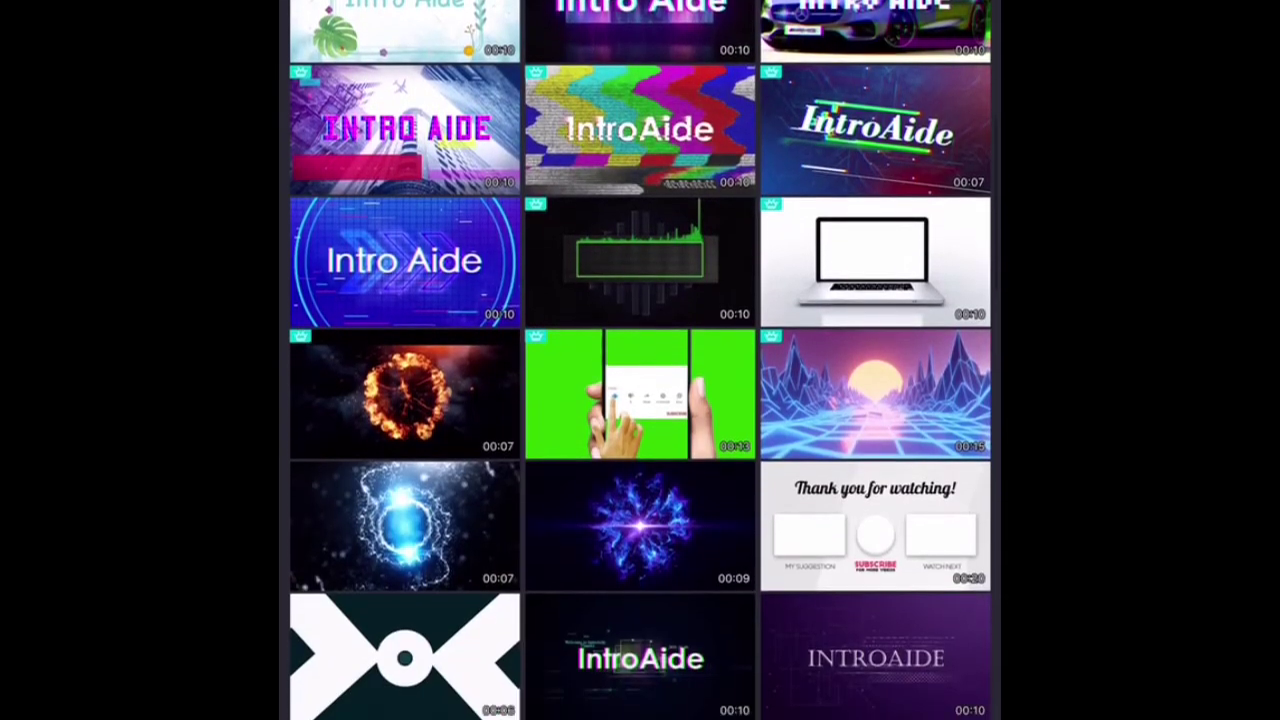
pyautogui.scroll(-3, 640, 360)
pyautogui.click(405, 330)
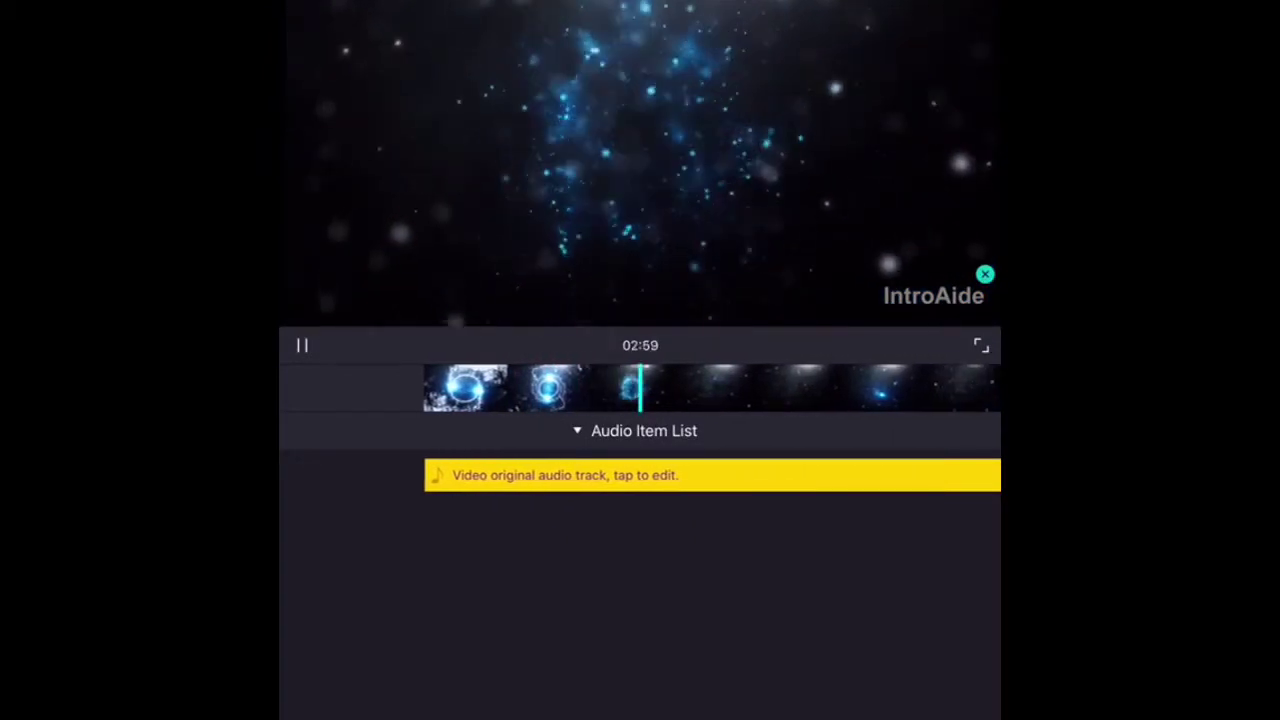
pyautogui.moveTo(600, 388); pyautogui.dragTo(634, 388)
pyautogui.press('Escape')
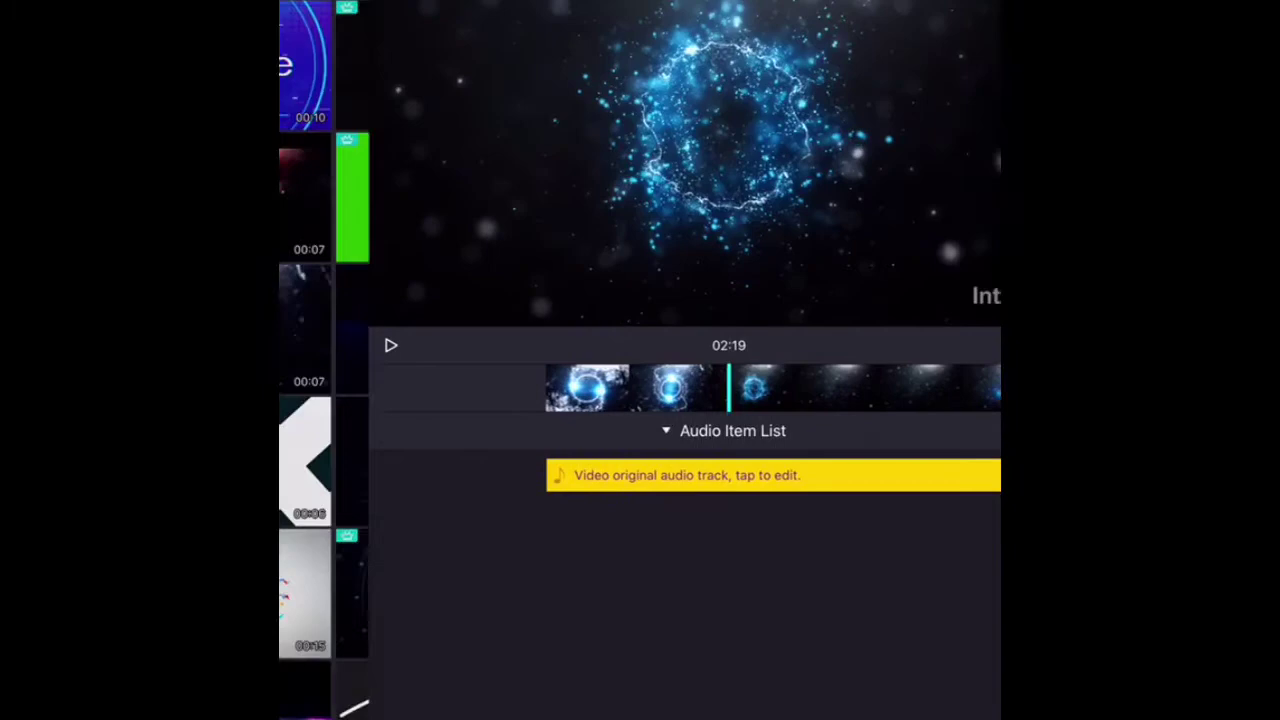
# - Find the blue glowing-sphere template in the gallery and open it for editing
pyautogui.scroll(-5, 640, 360)
pyautogui.scroll(-3, 640, 360)
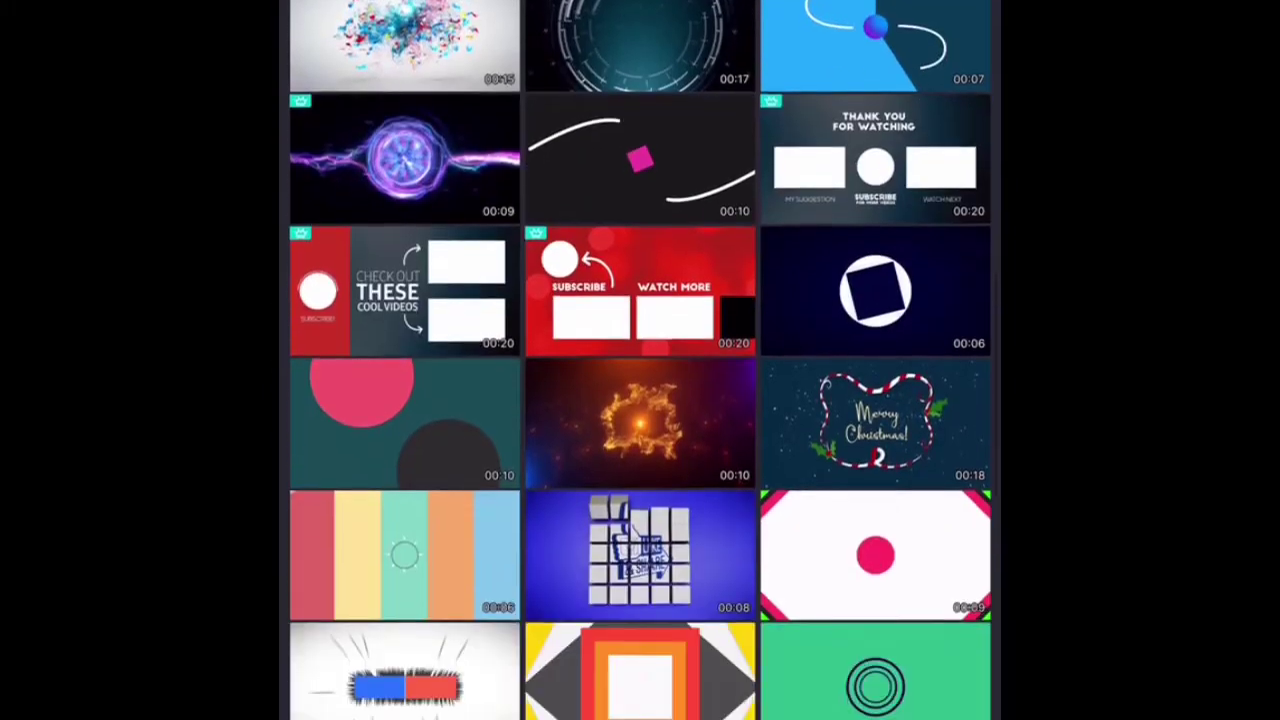
pyautogui.scroll(-5, 640, 360)
pyautogui.scroll(-2, 640, 360)
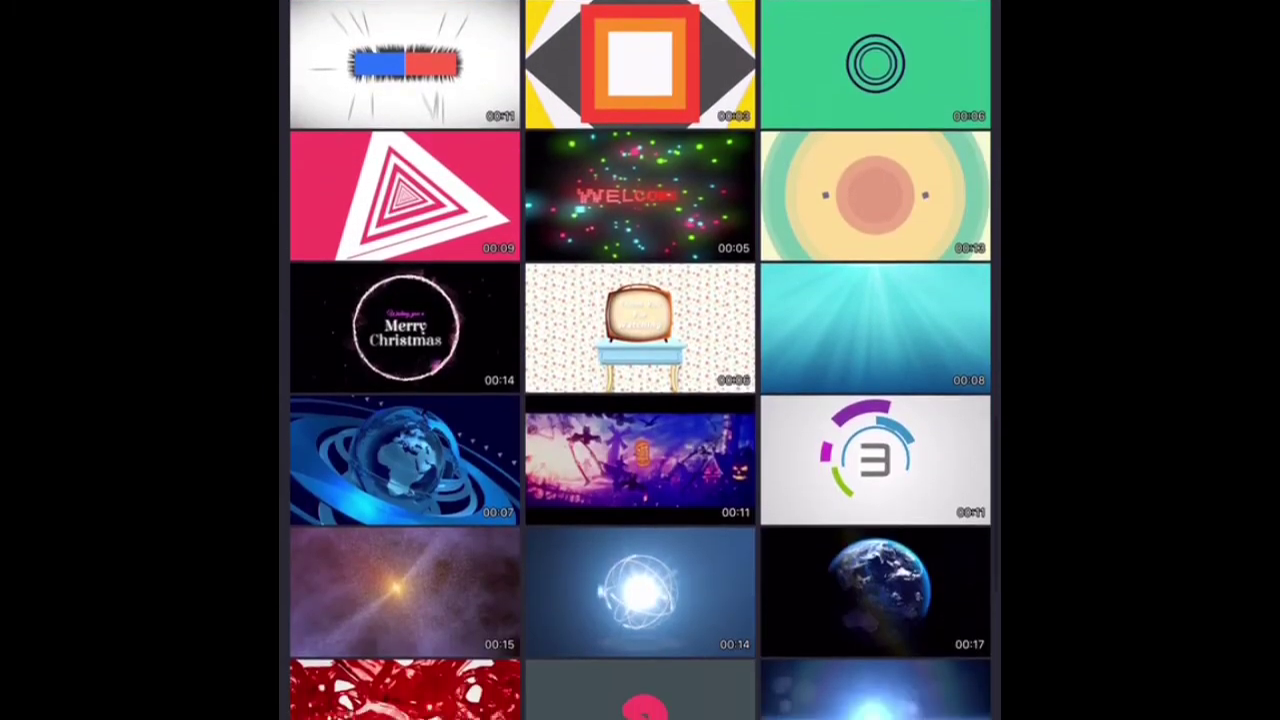
pyautogui.scroll(-2, 640, 360)
pyautogui.scroll(-2, 640, 360)
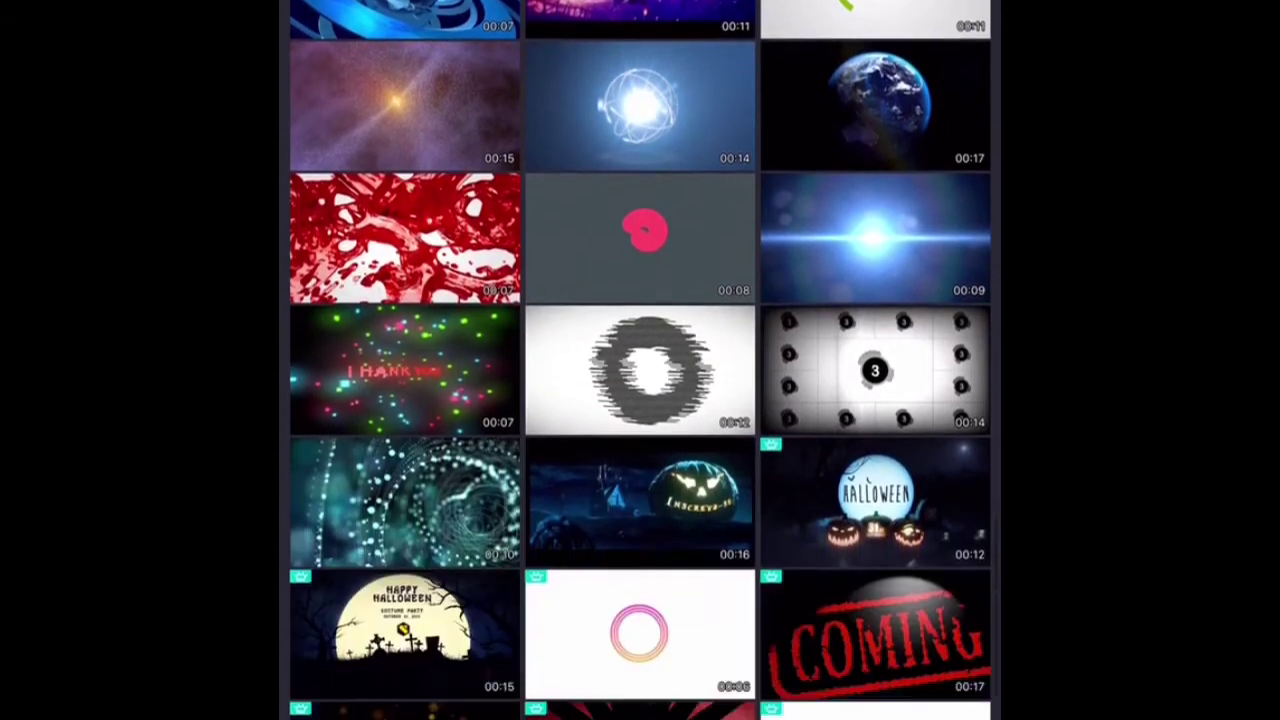
pyautogui.scroll(-1, 640, 360)
pyautogui.scroll(-3, 640, 360)
pyautogui.scroll(-1, 640, 360)
pyautogui.scroll(1, 640, 360)
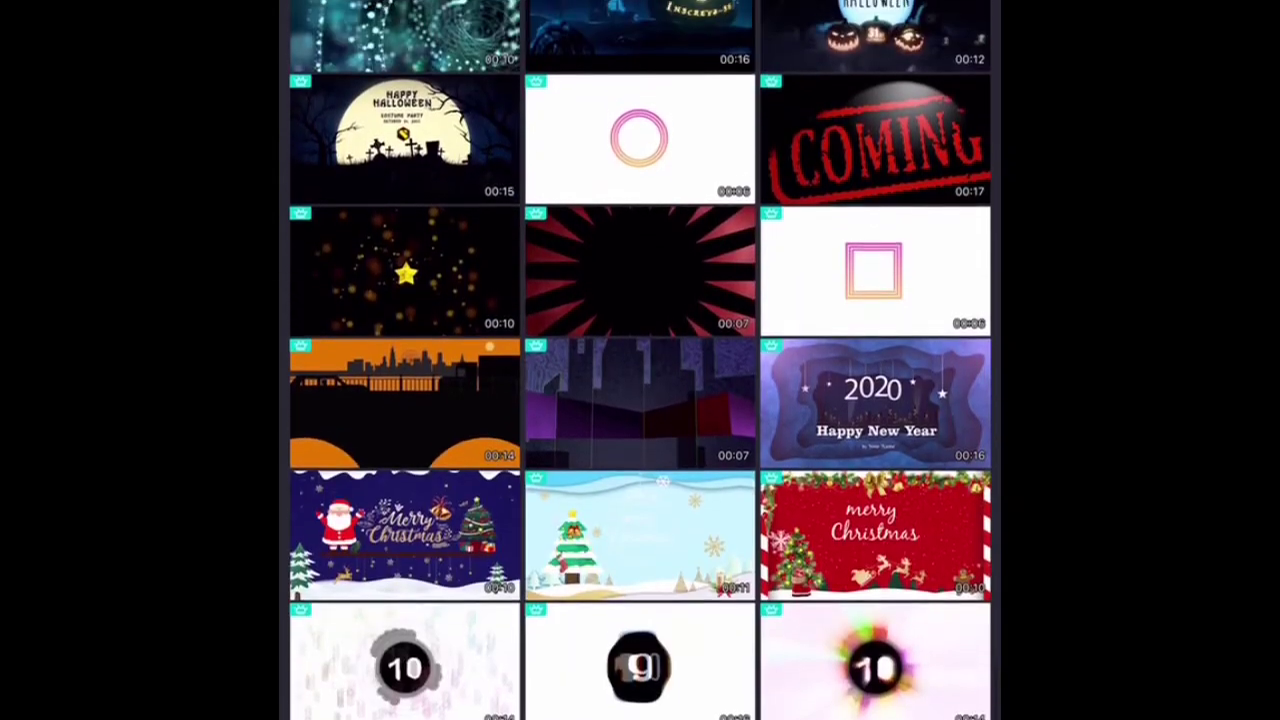
pyautogui.scroll(3, 640, 360)
pyautogui.scroll(3, 640, 360)
pyautogui.scroll(2, 640, 360)
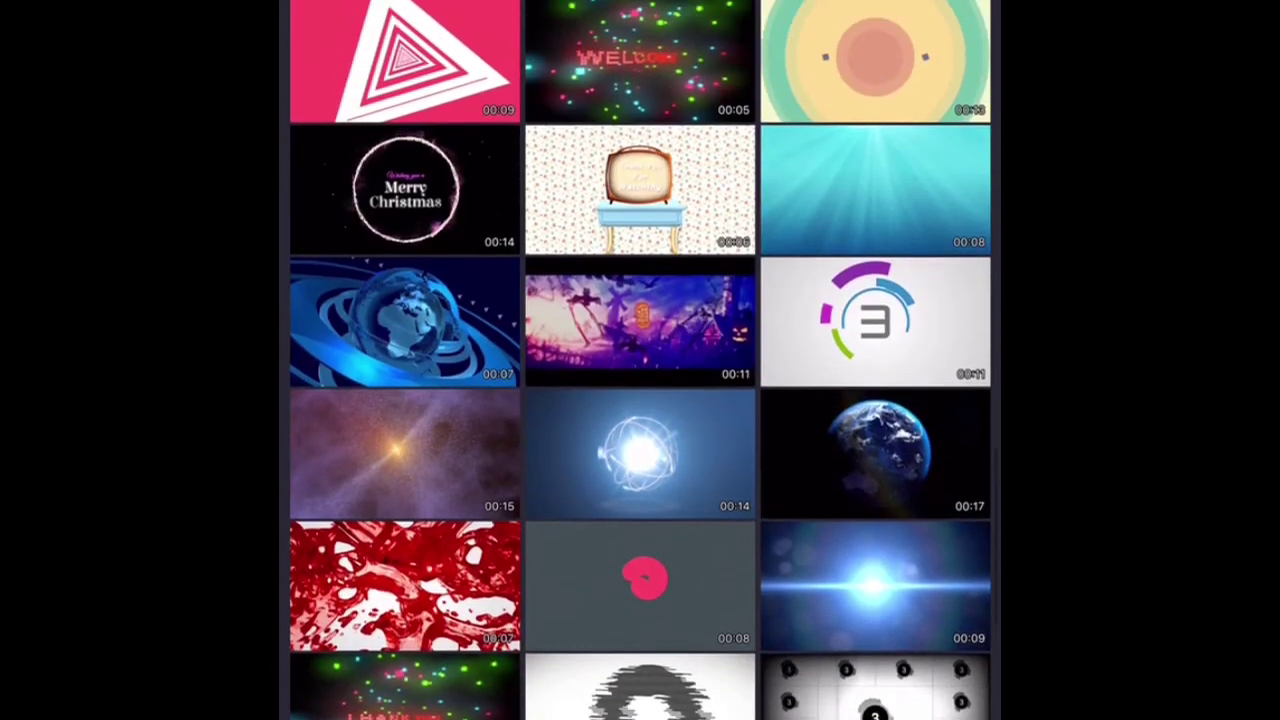
pyautogui.click(640, 537)
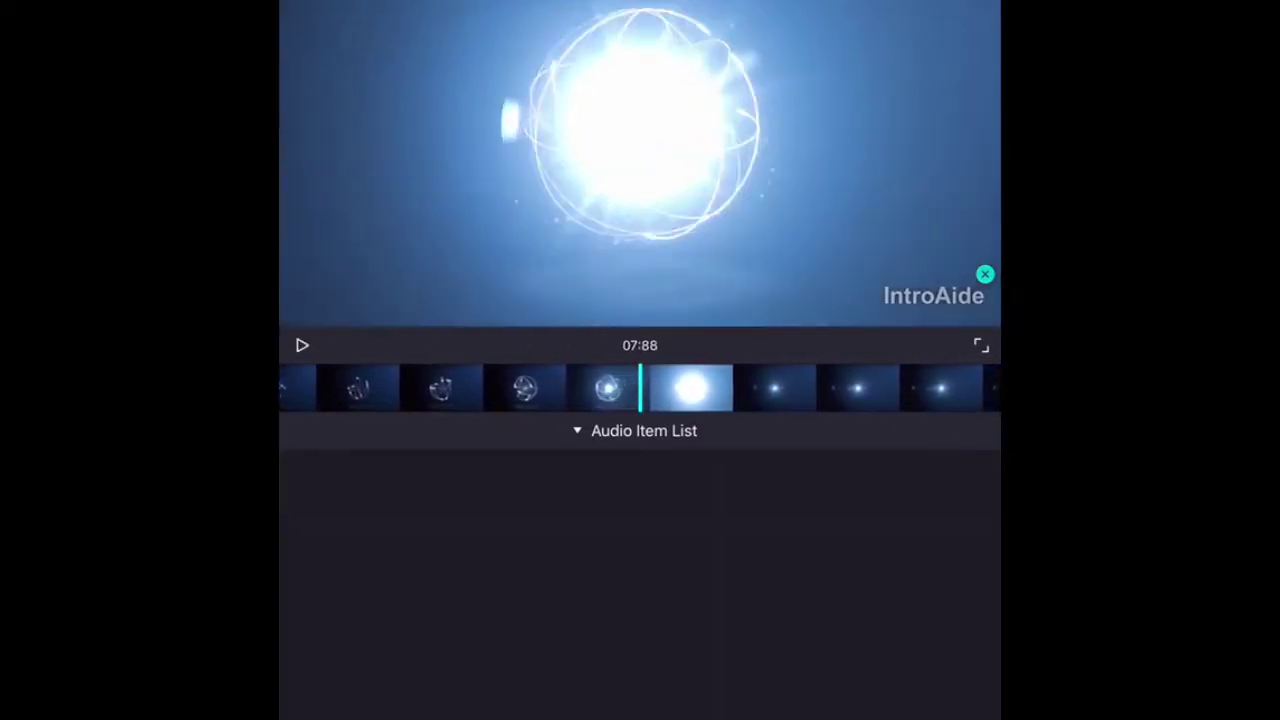
# - Resume playing the glowing-sphere intro preview
pyautogui.click(302, 345)
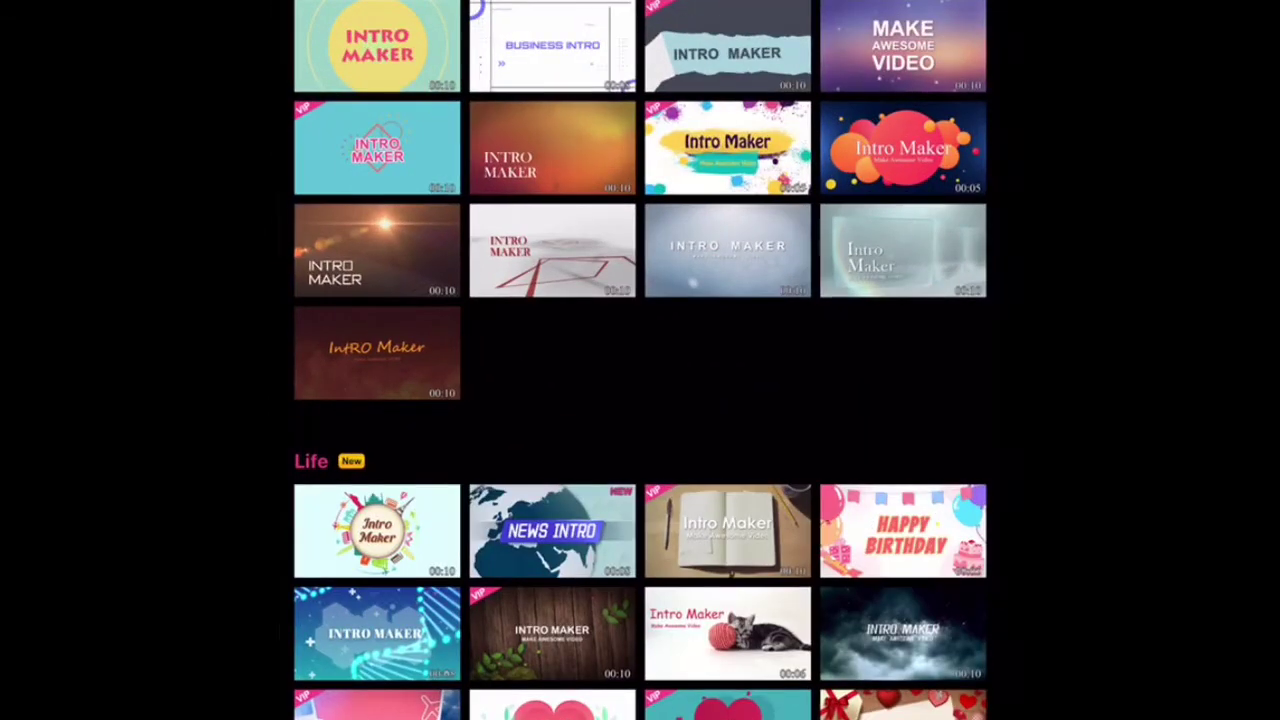
# - Preview the fiery Intro Maker template and open it in the editor
pyautogui.scroll(10, 640, 360)
pyautogui.scroll(-2, 640, 360)
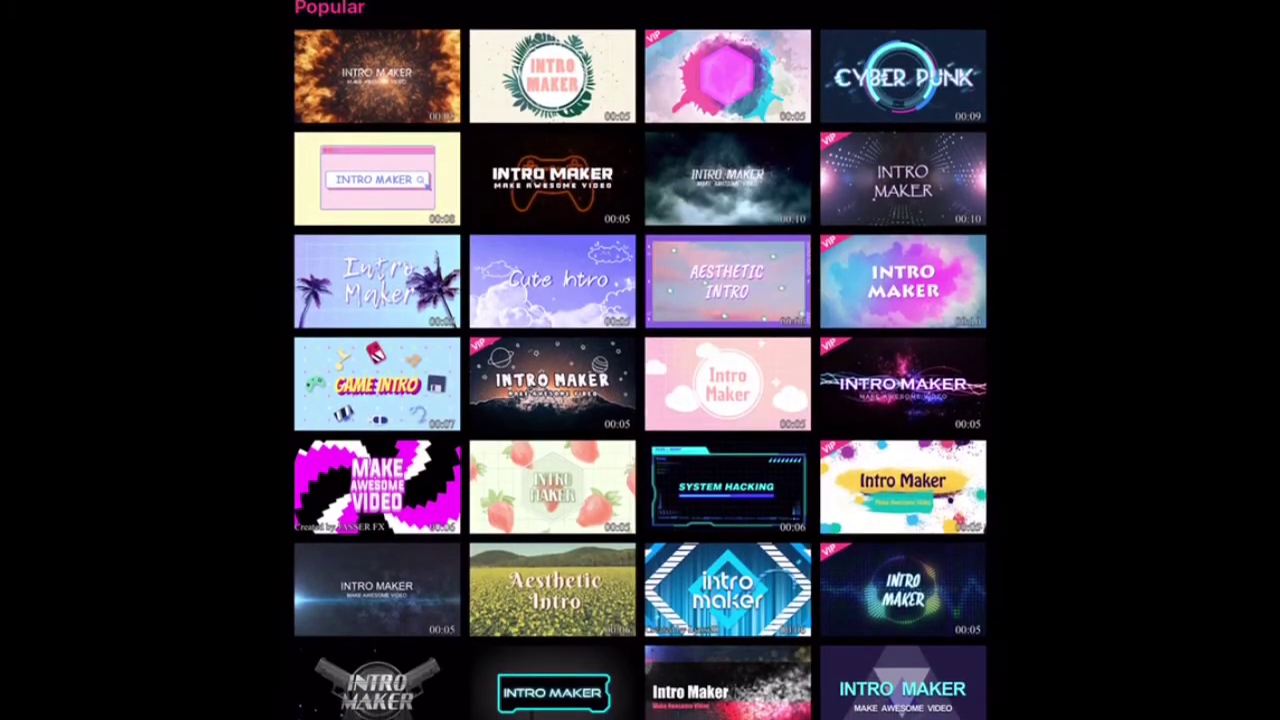
pyautogui.scroll(-1, 640, 360)
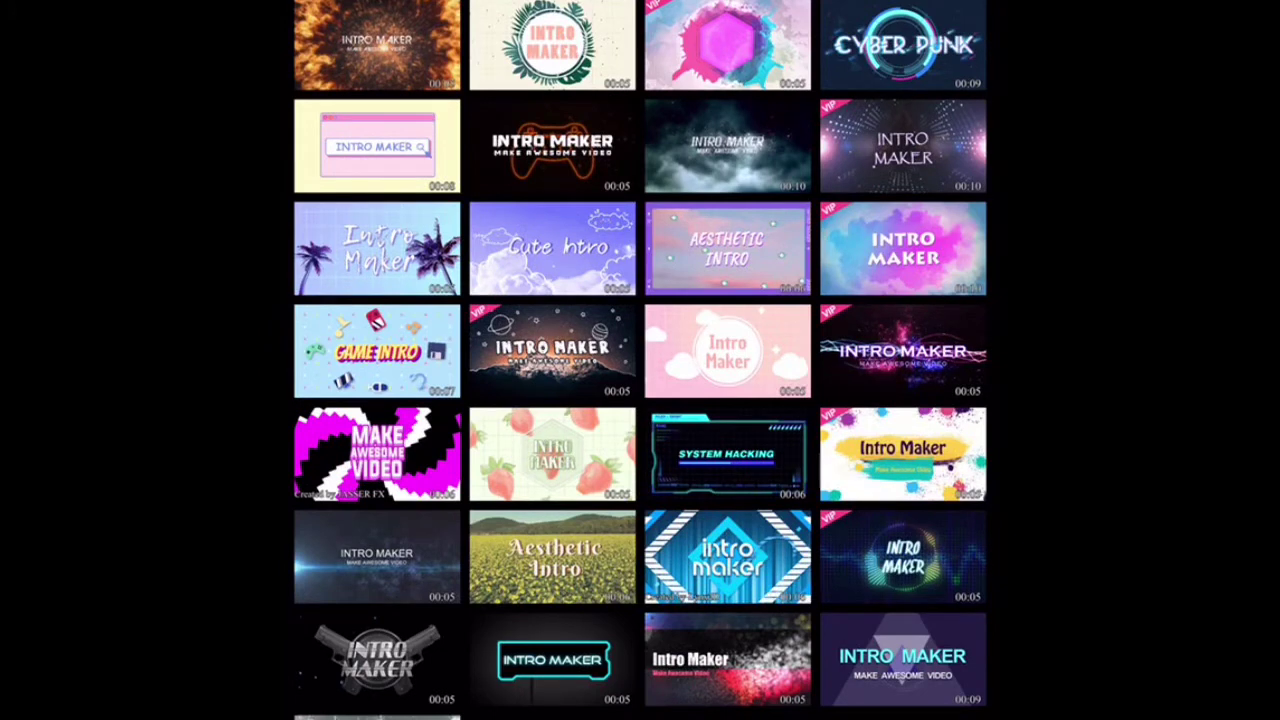
pyautogui.click(377, 45)
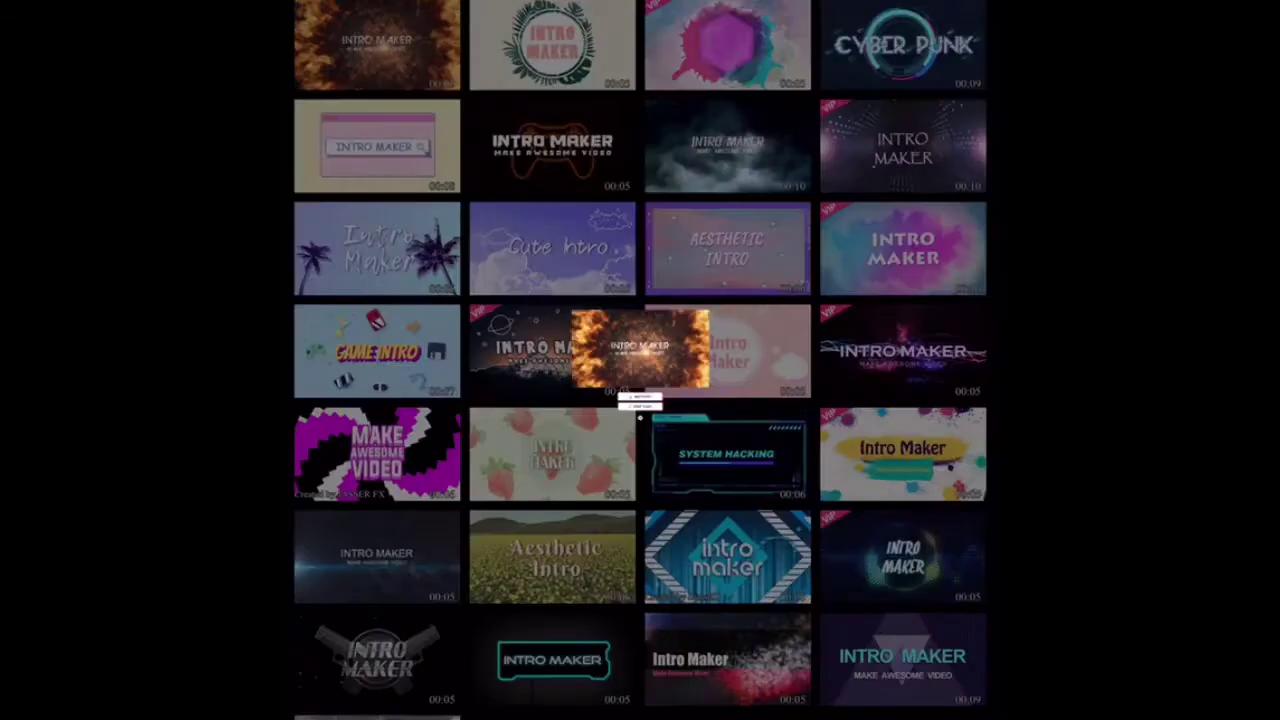
pyautogui.click(640, 601)
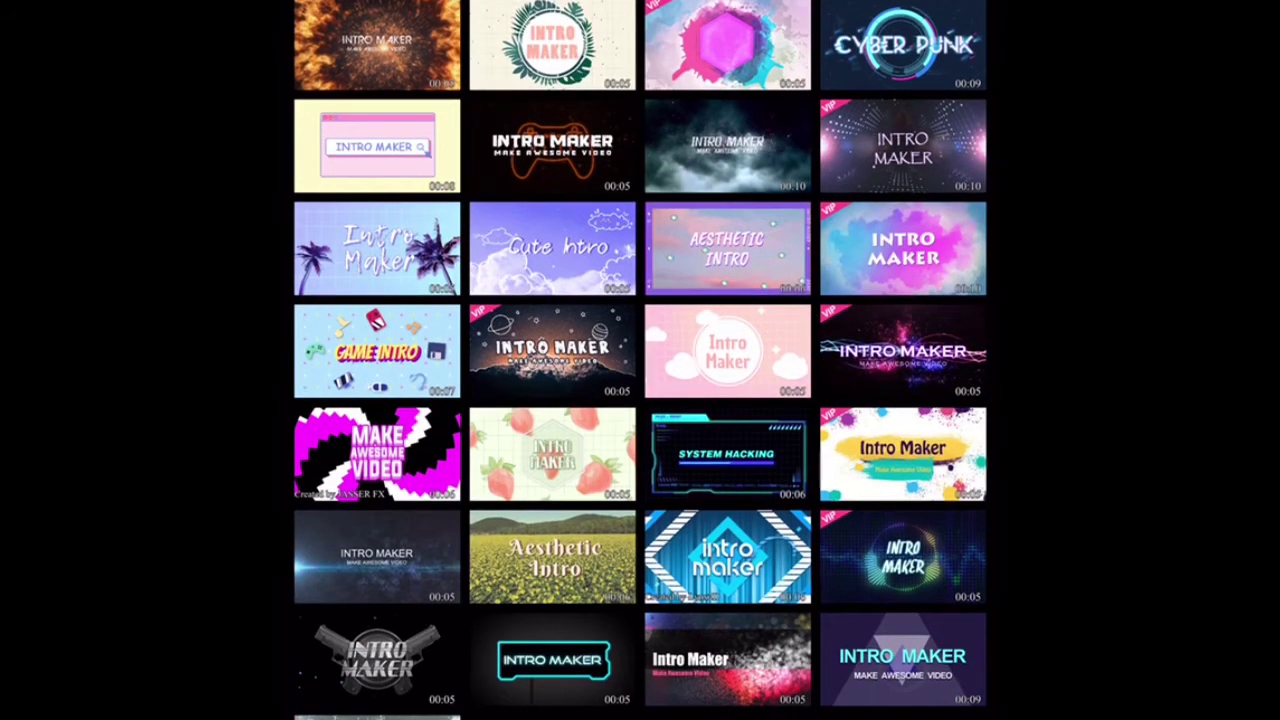
pyautogui.click(727, 145)
pyautogui.click(727, 145)
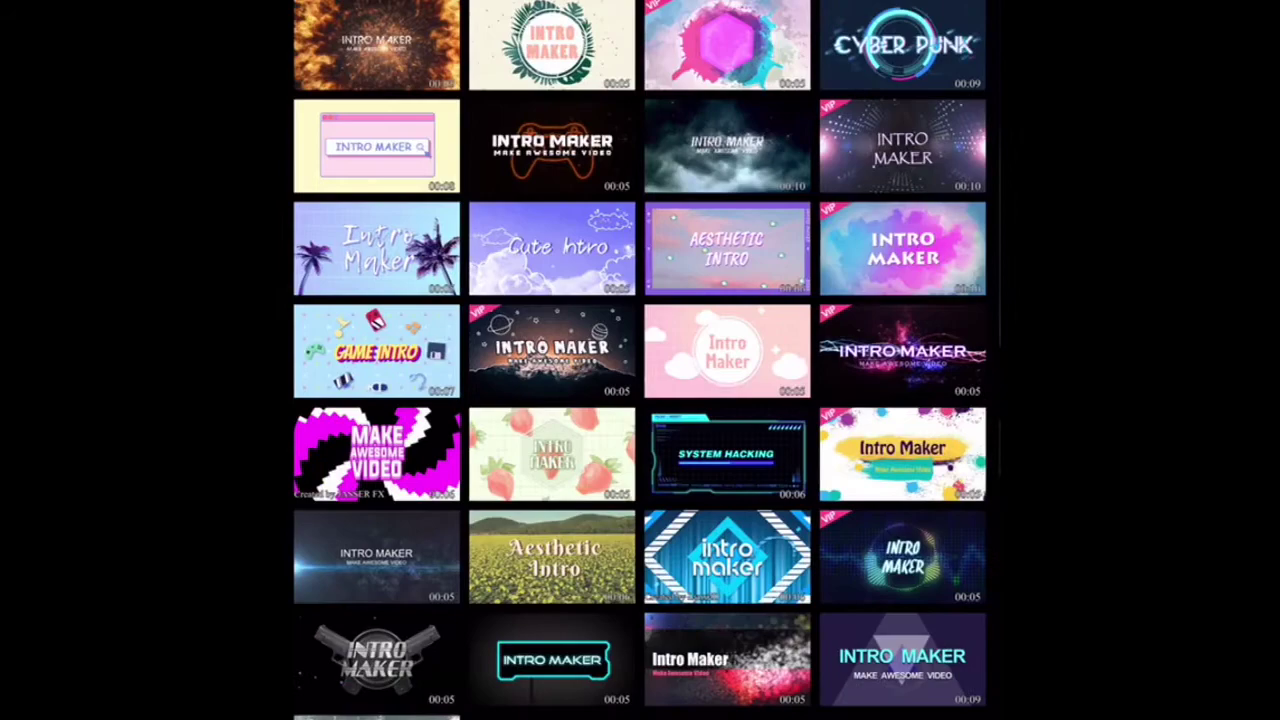
pyautogui.click(377, 453)
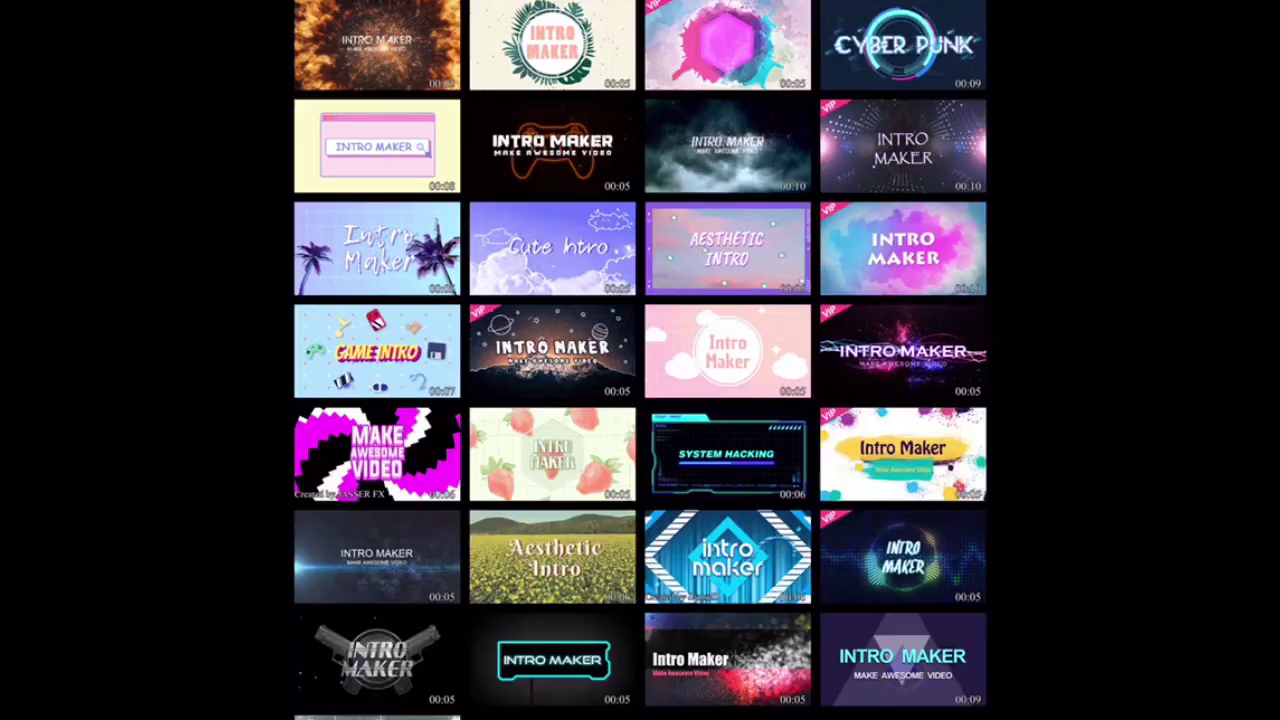
# - Preview the blue Intro Maker template and play its intro
pyautogui.scroll(-5, 640, 400)
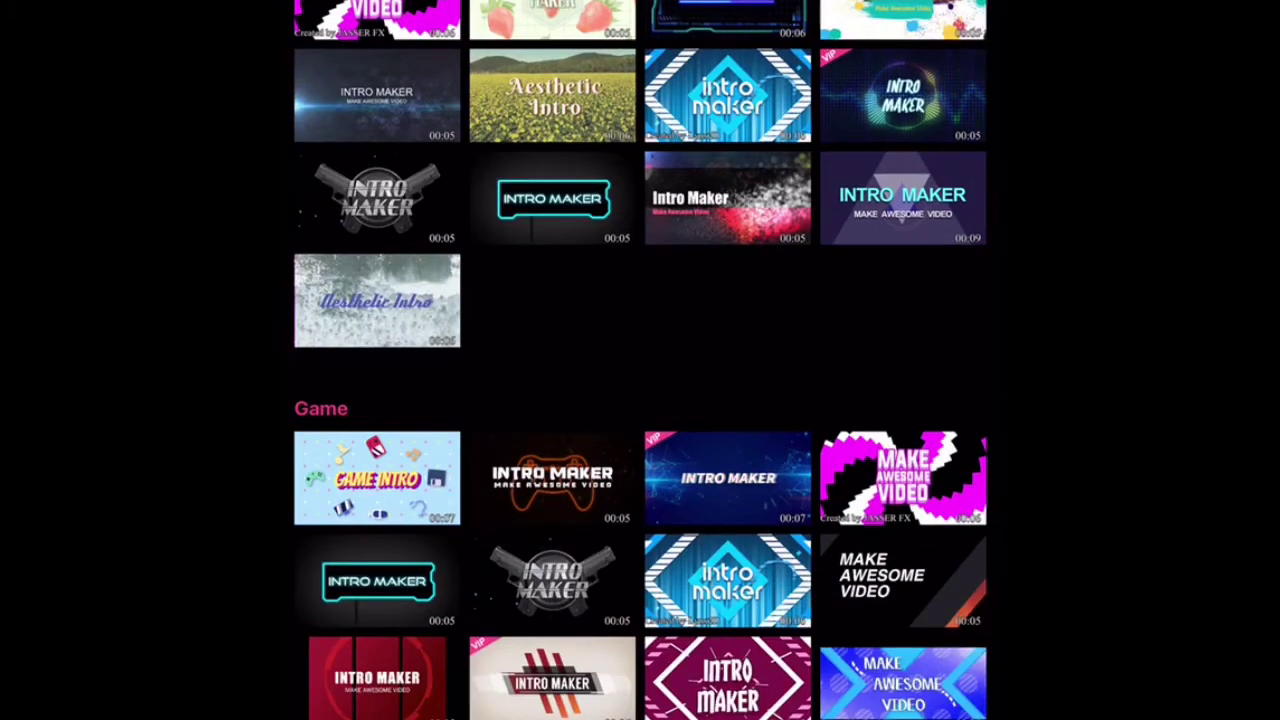
pyautogui.click(727, 95)
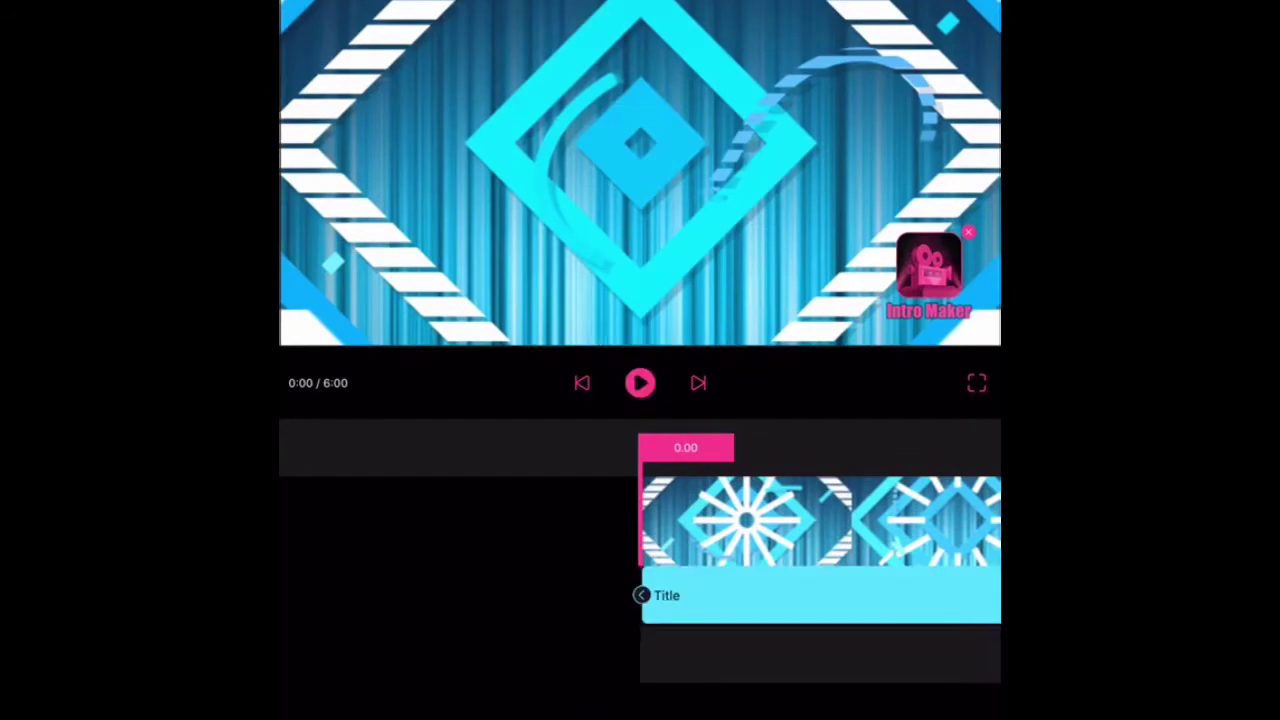
pyautogui.click(640, 383)
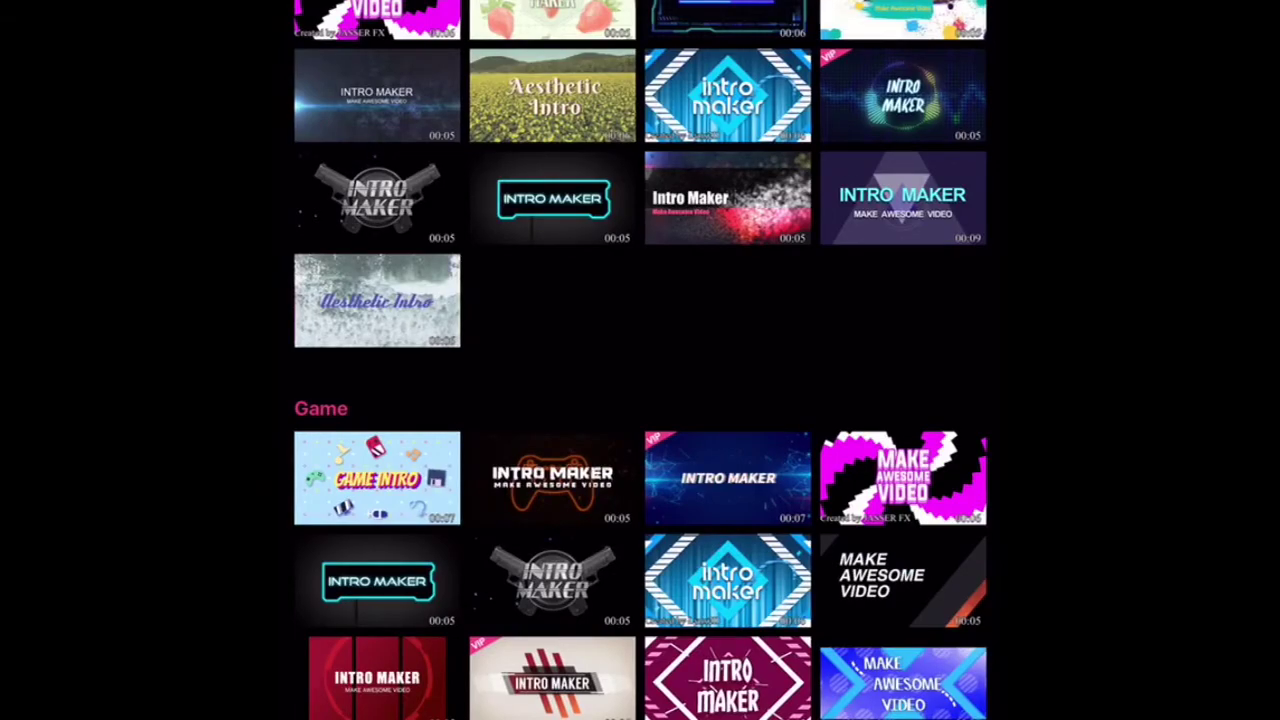
# - Open the orange-and-white template and get it at 480P resolution
pyautogui.scroll(-3, 640, 400)
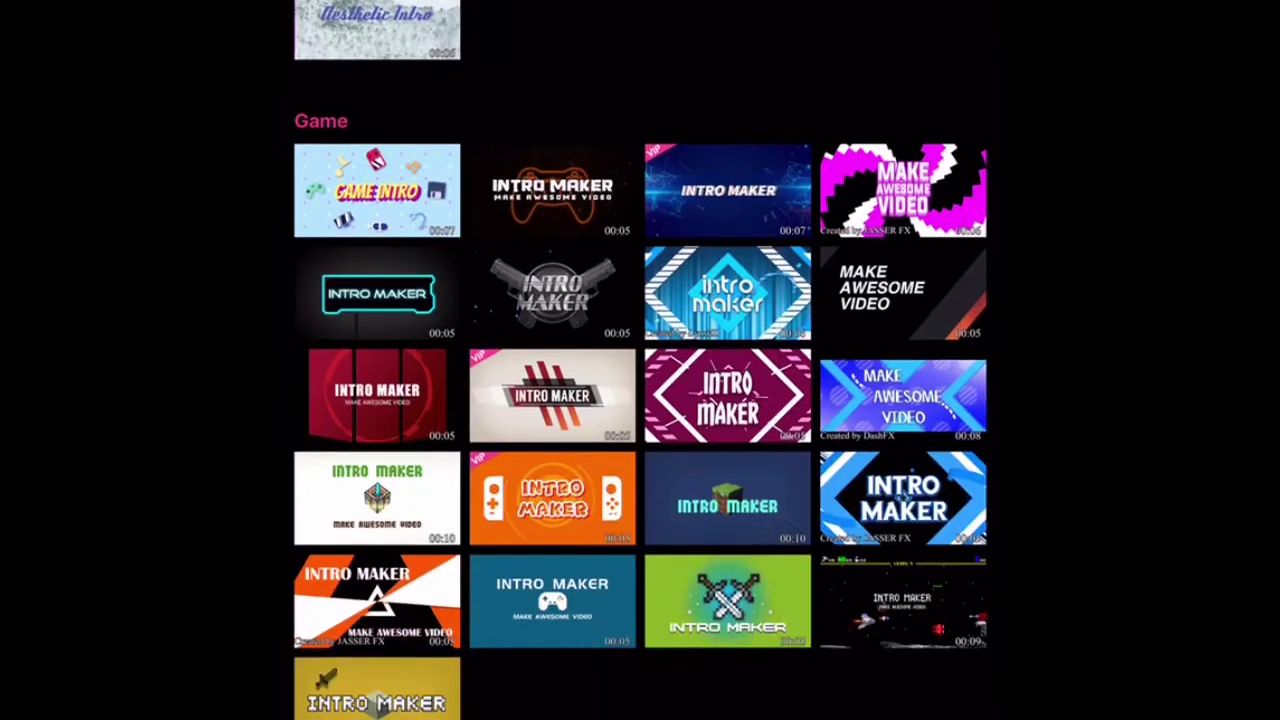
pyautogui.scroll(-2, 640, 400)
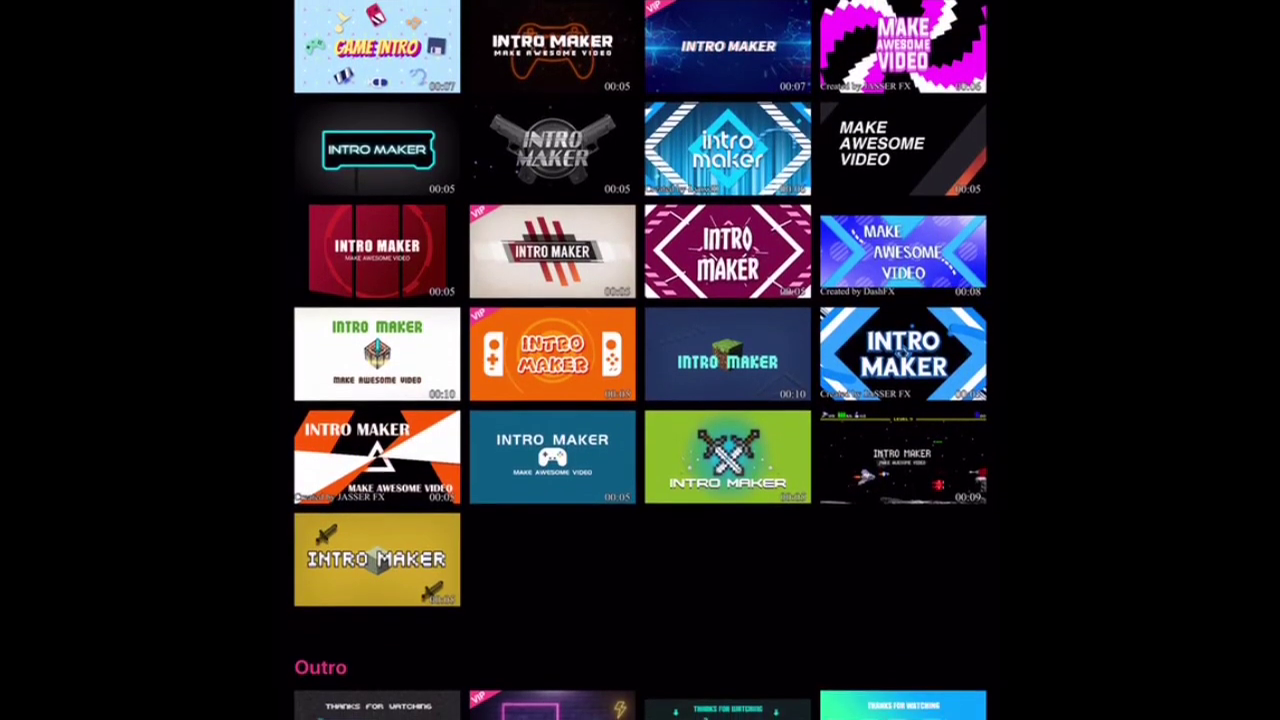
pyautogui.click(377, 456)
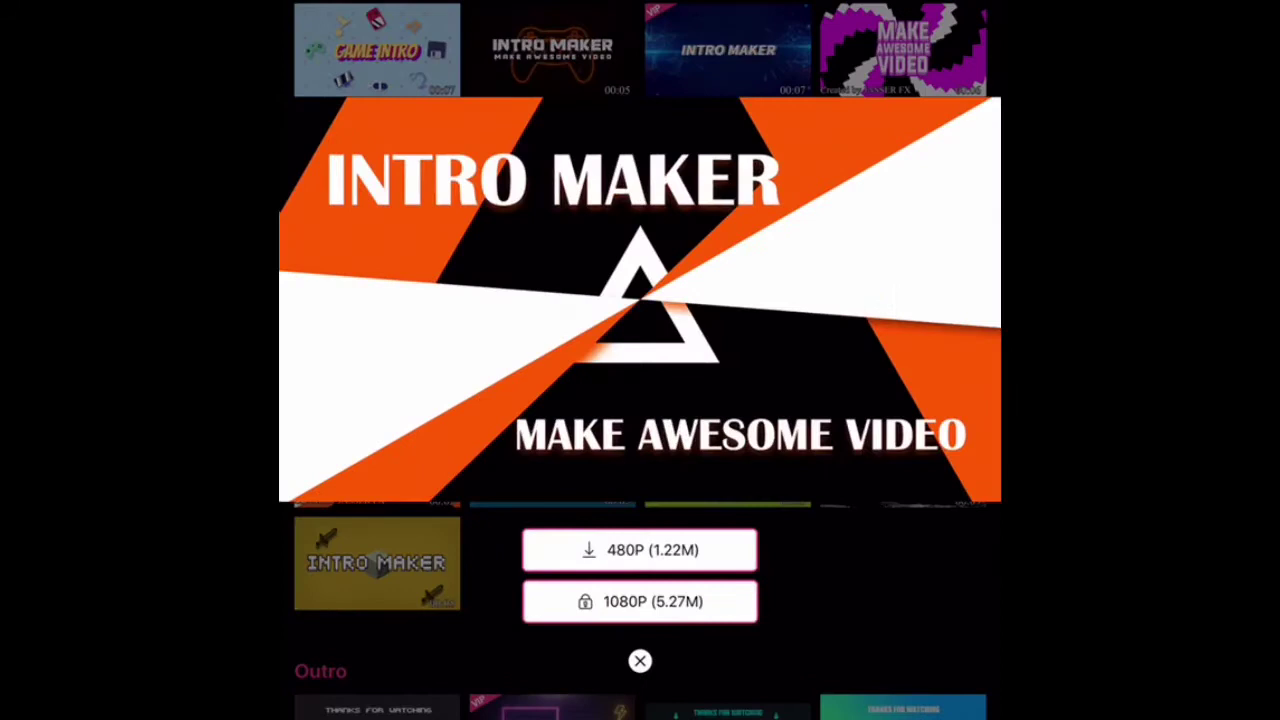
pyautogui.click(640, 550)
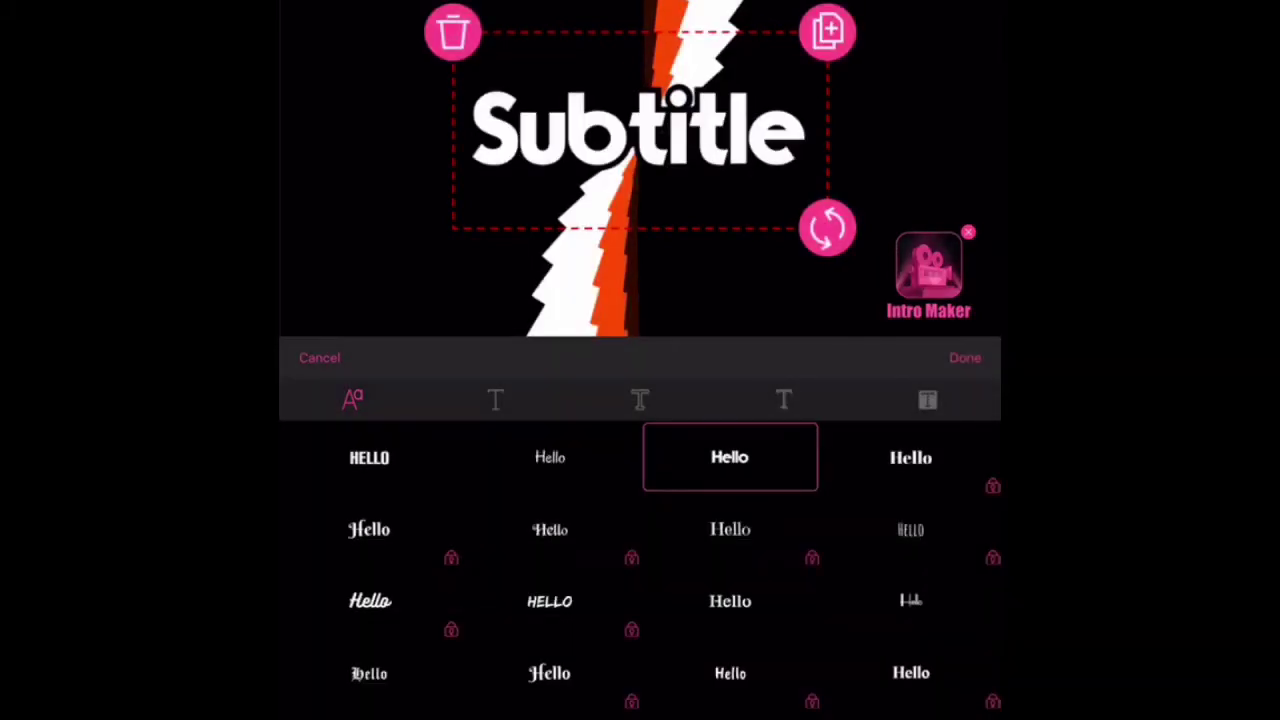
pyautogui.click(495, 400)
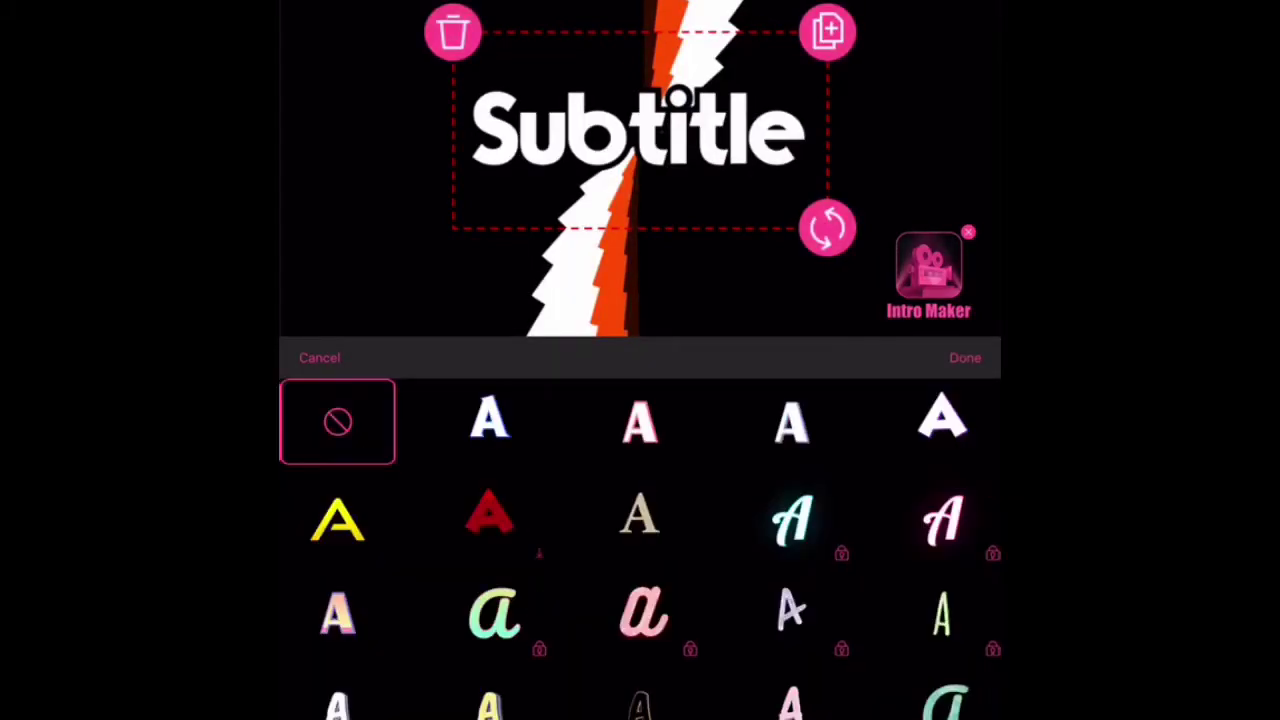
pyautogui.click(319, 357)
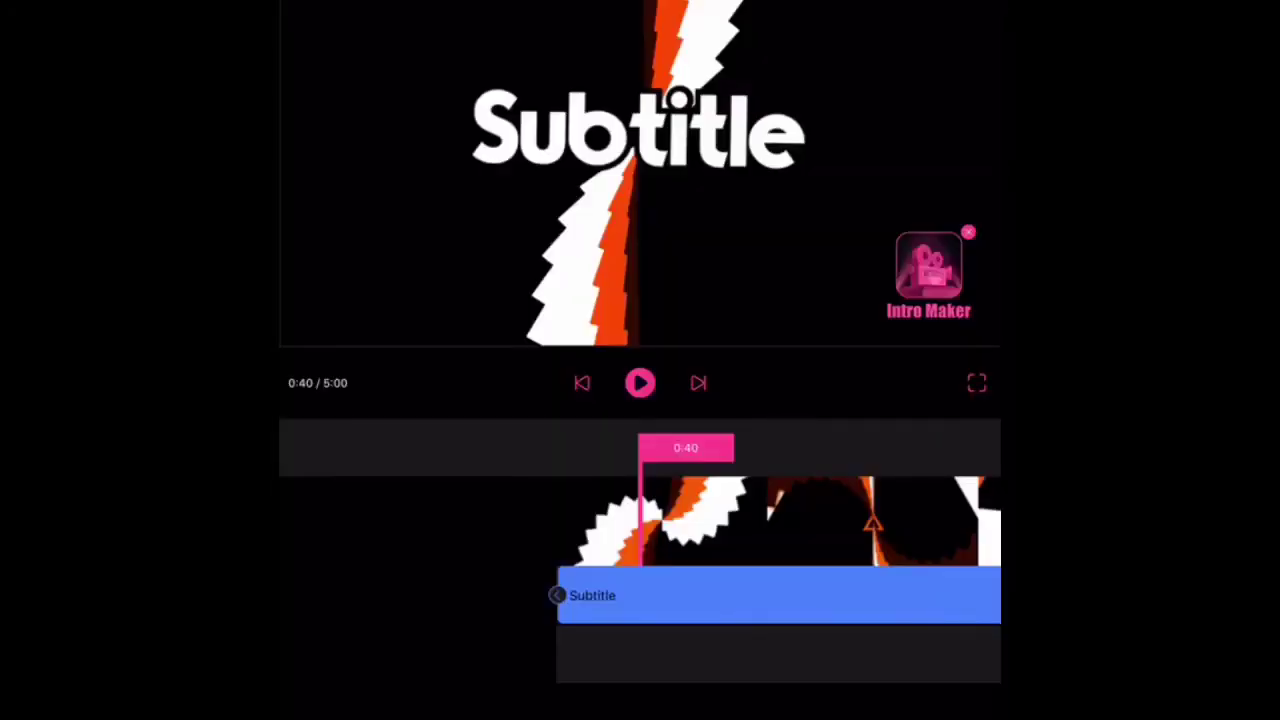
pyautogui.click(778, 595)
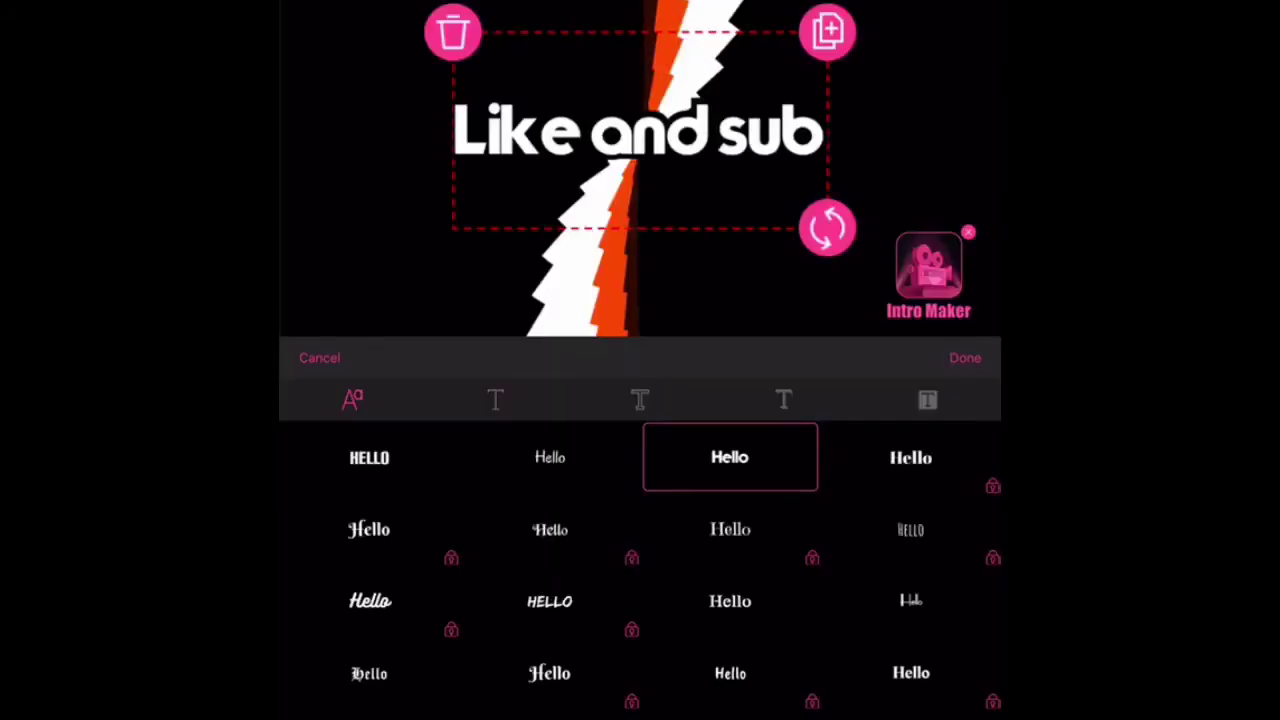
# - Apply the second entrance animation preset to the 'Like and sub' caption
pyautogui.click(928, 400)
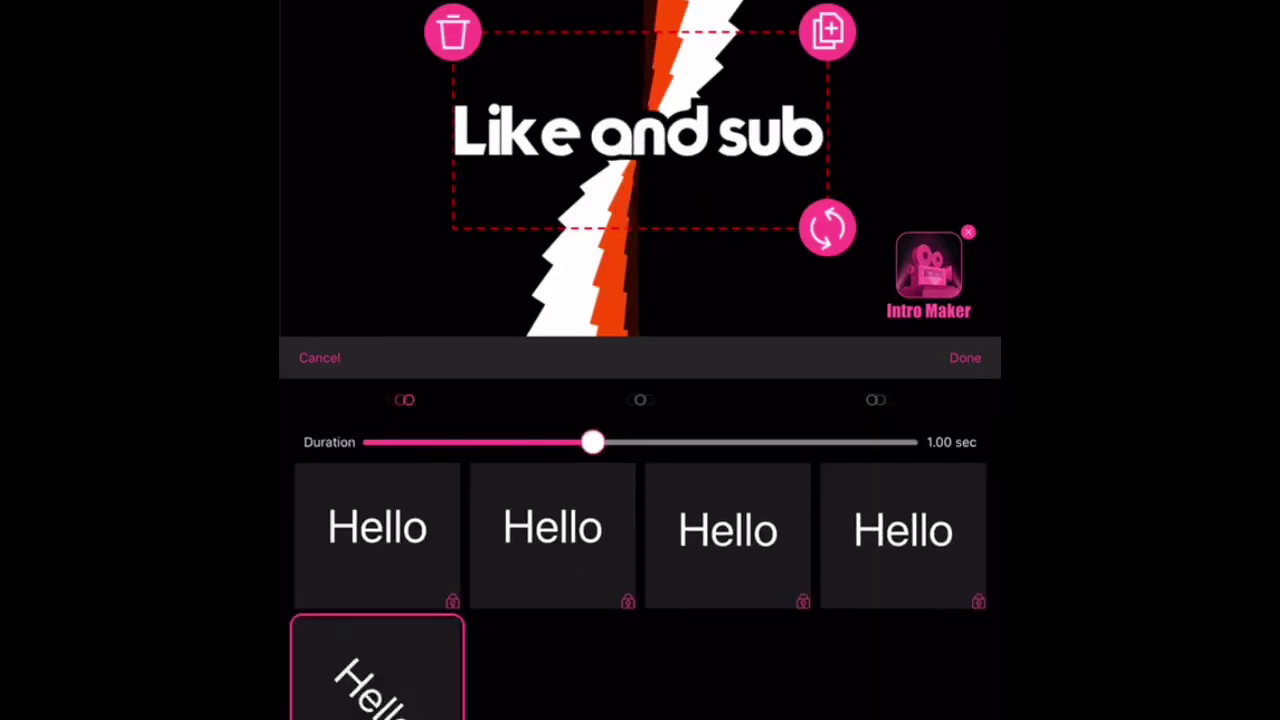
pyautogui.click(640, 400)
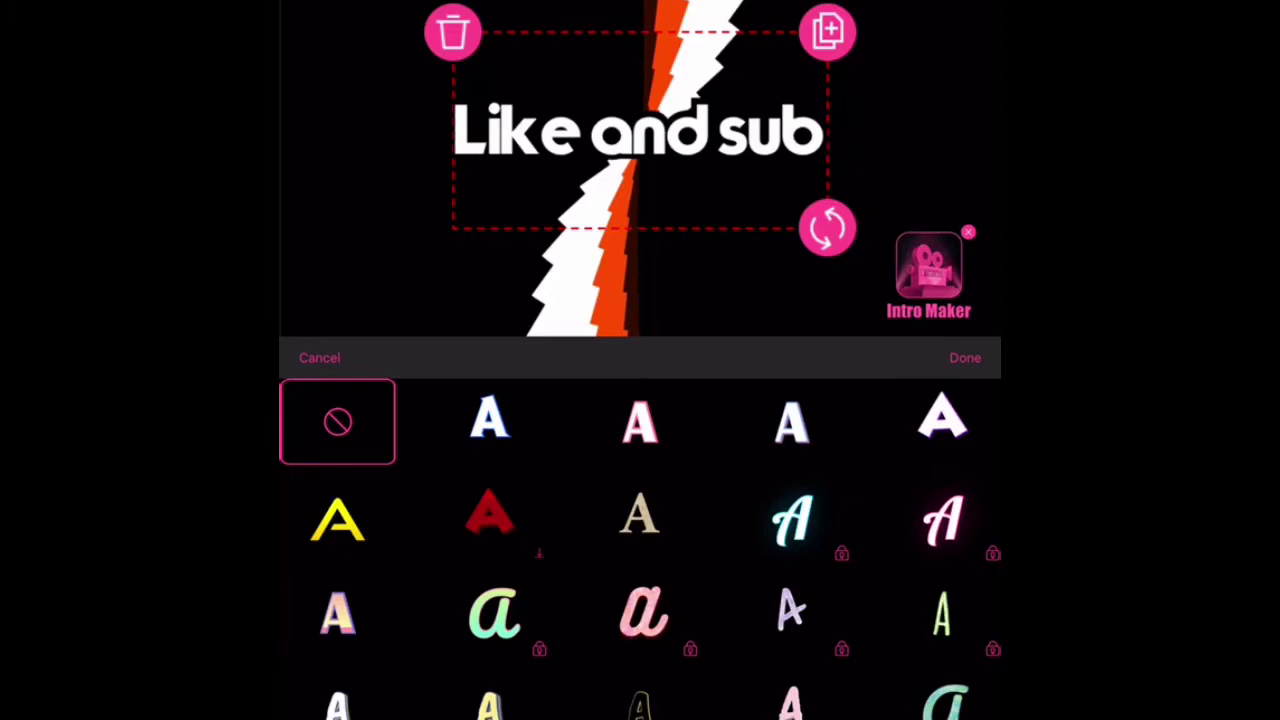
pyautogui.click(404, 400)
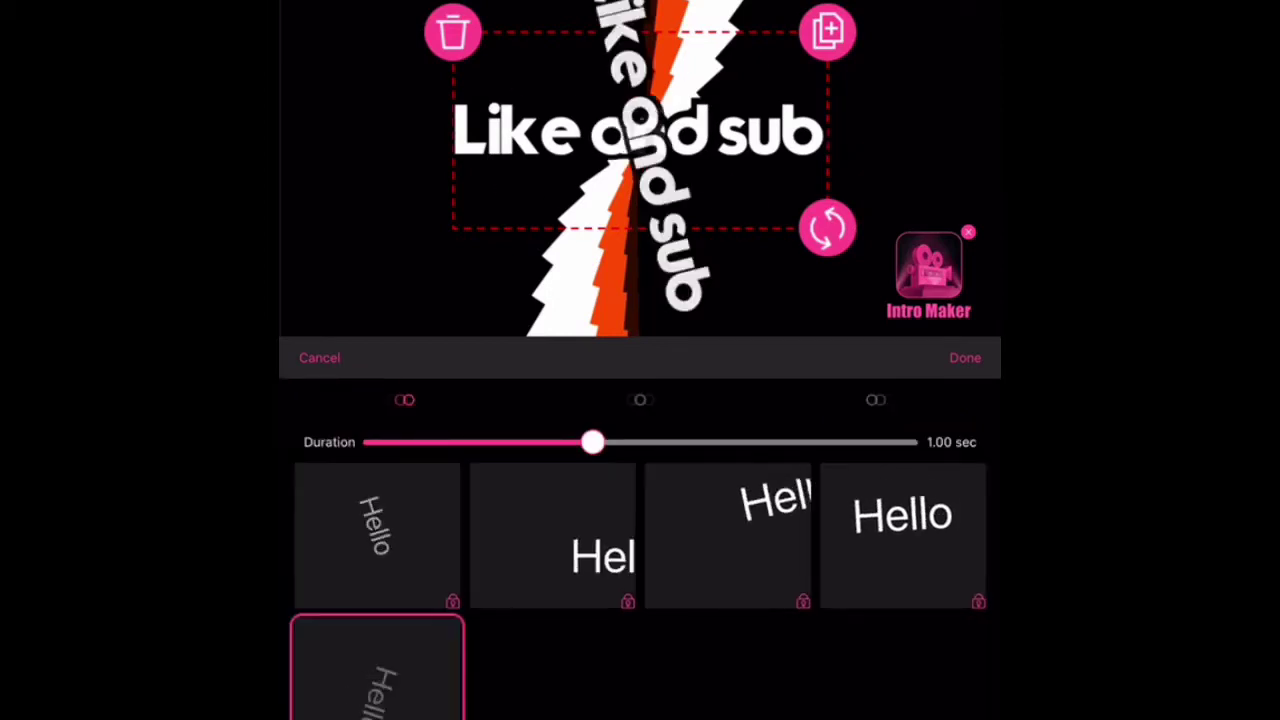
pyautogui.scroll(-2, 640, 590)
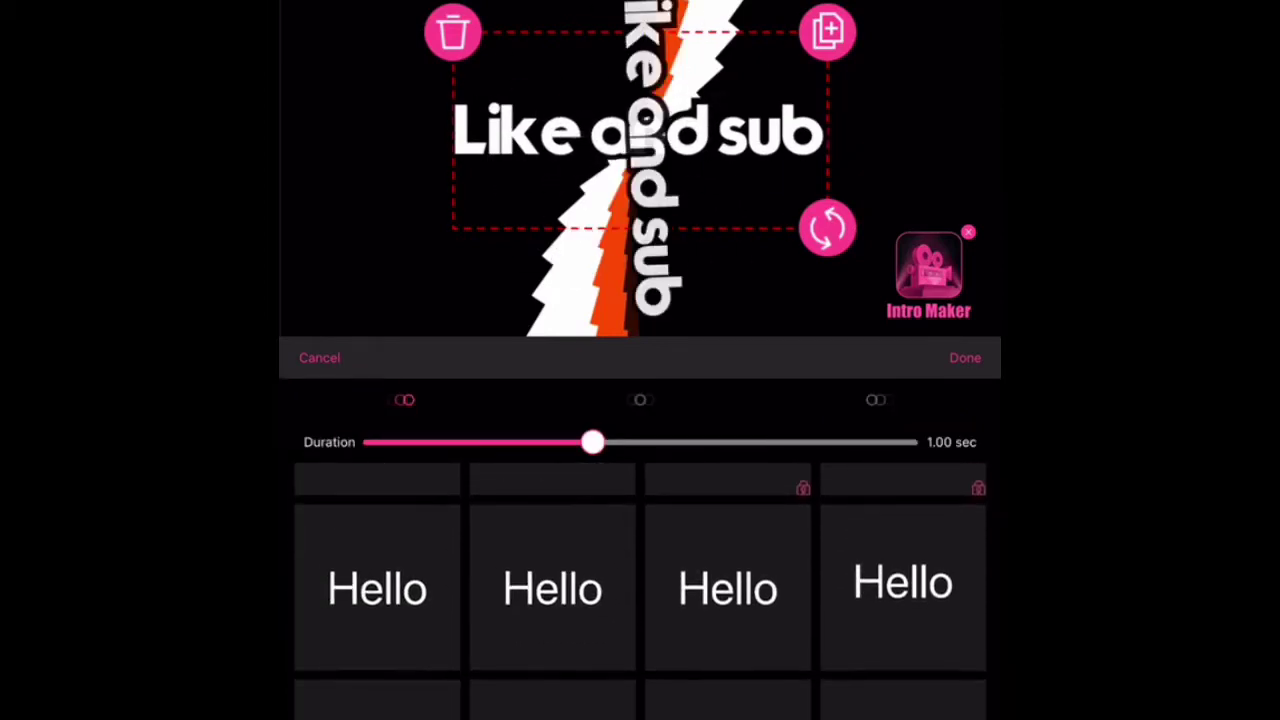
pyautogui.click(552, 565)
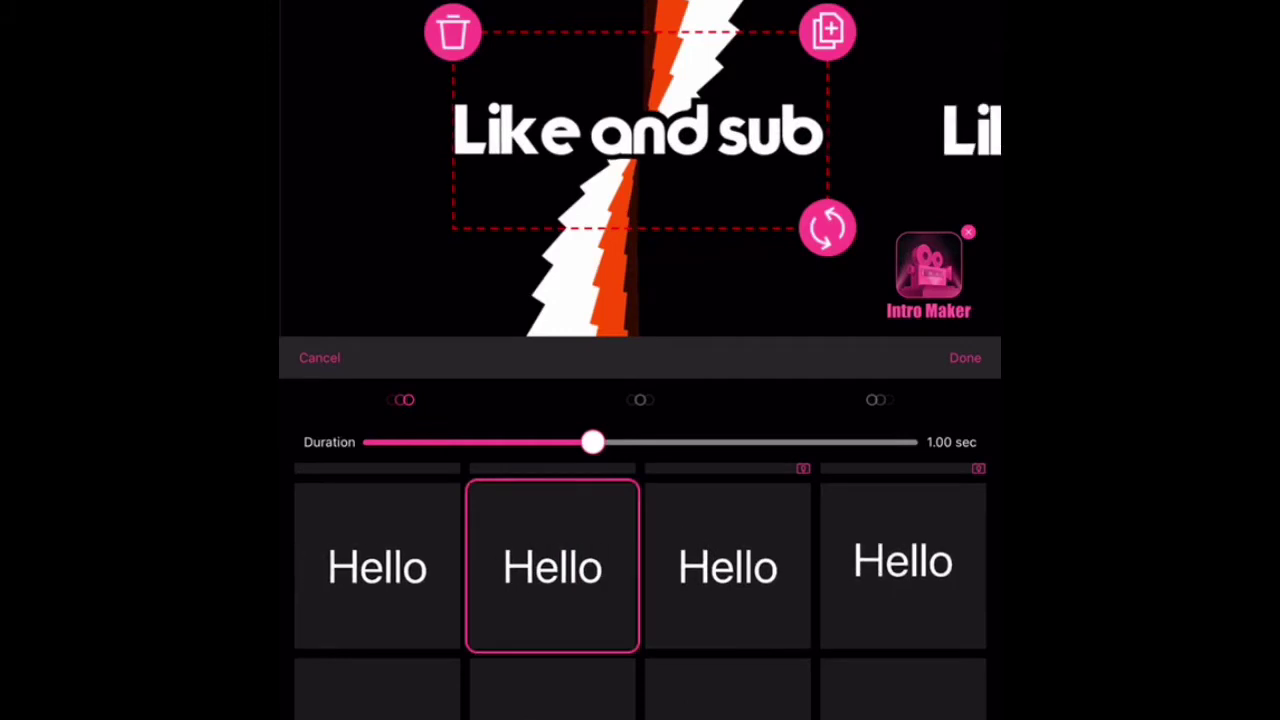
# - Try red 3D and yellow-outlined styles, then settle on the pink serif style for the caption
pyautogui.click(640, 400)
pyautogui.click(965, 357)
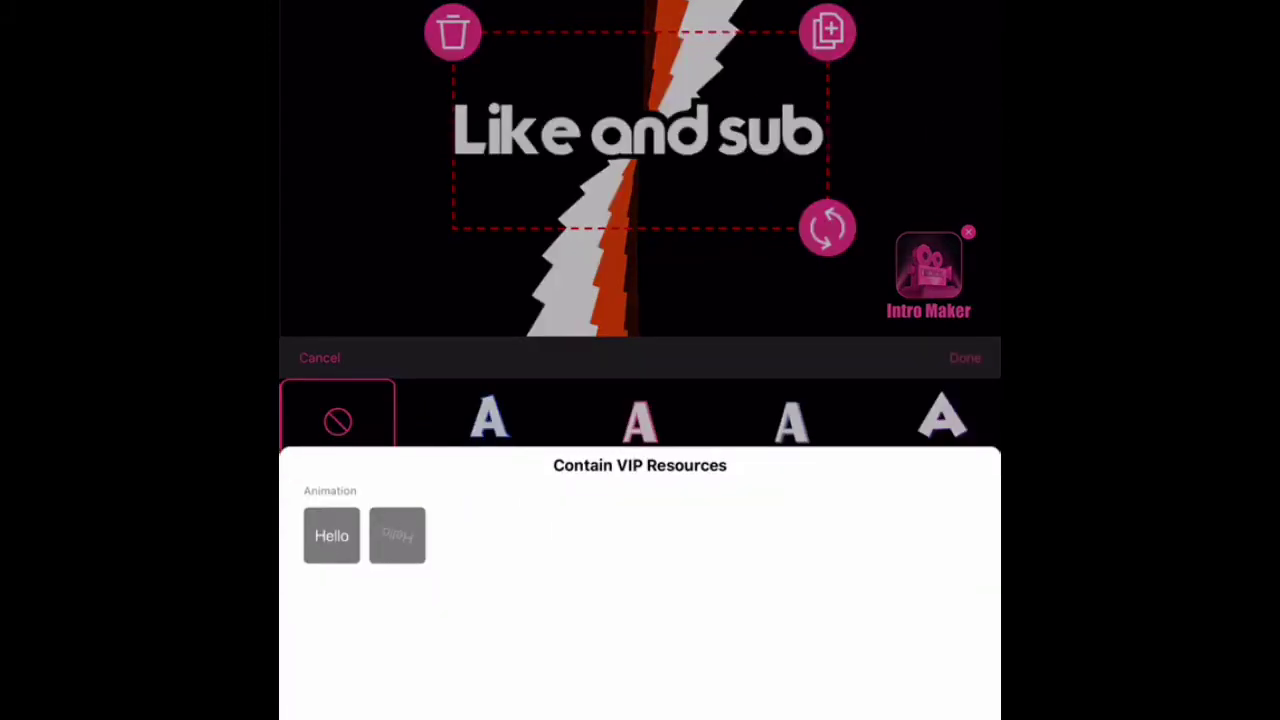
pyautogui.click(489, 517)
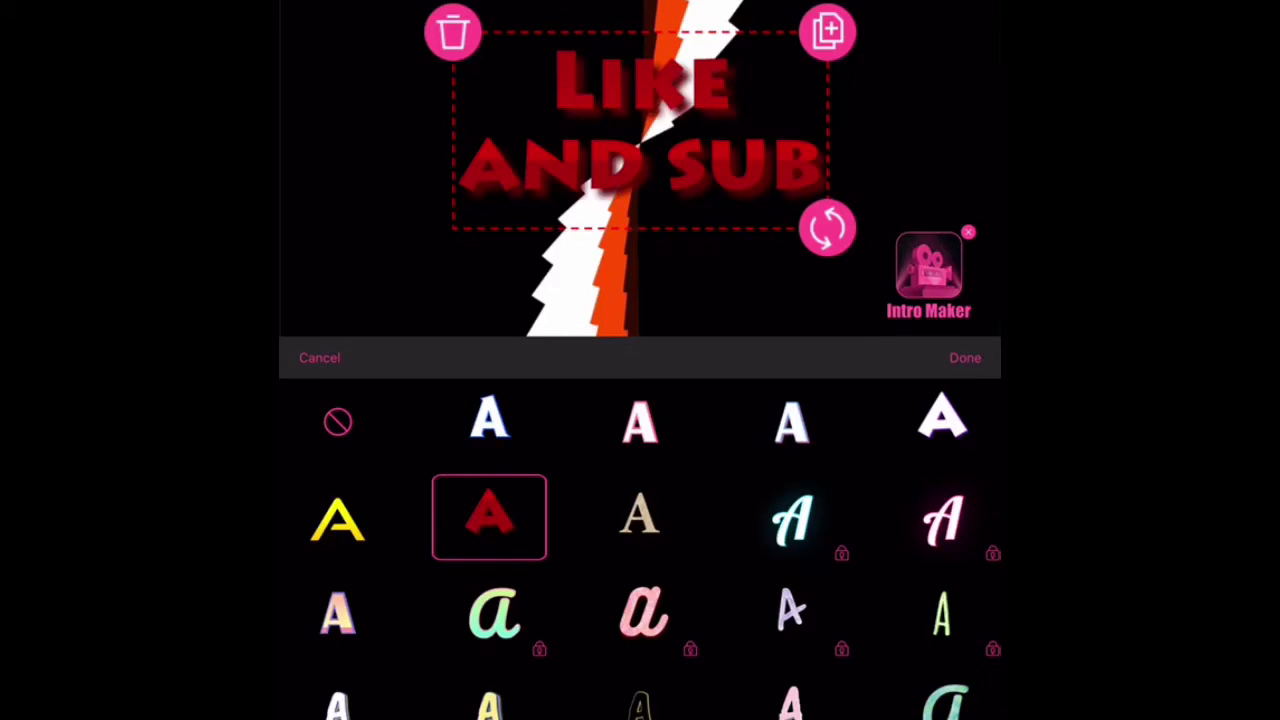
pyautogui.scroll(-5, 640, 550)
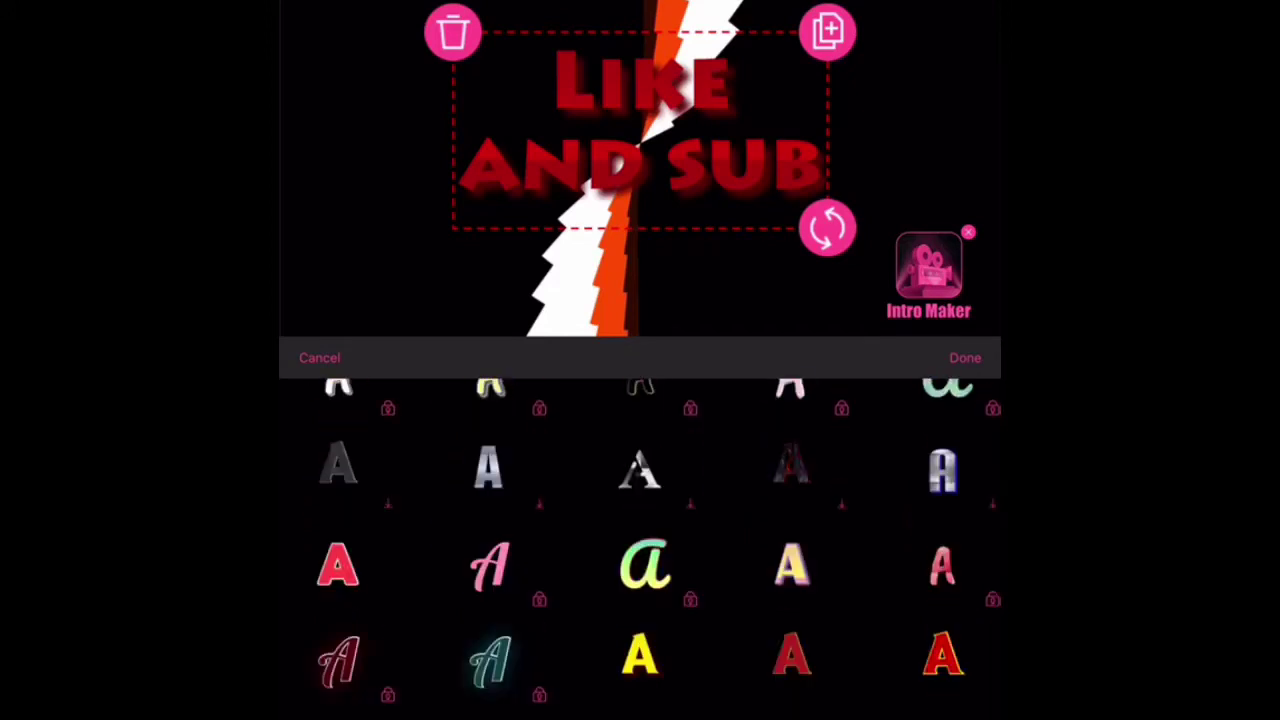
pyautogui.click(942, 553)
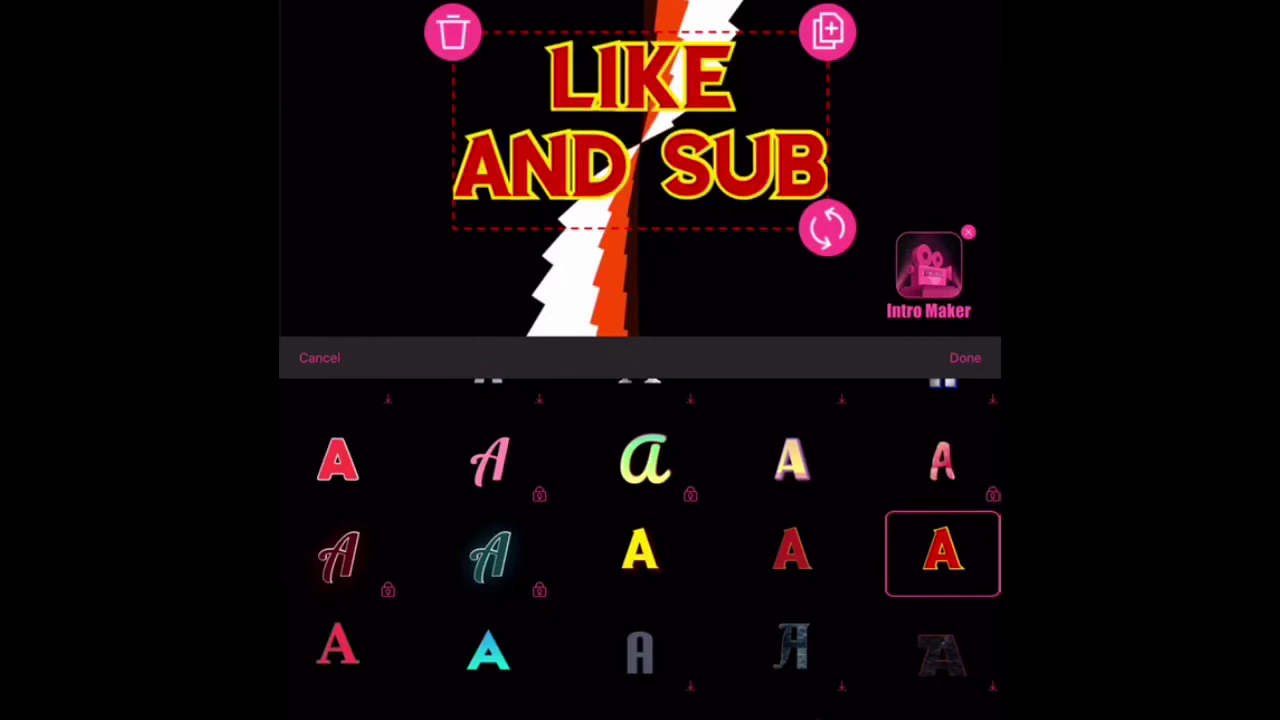
pyautogui.scroll(-2, 640, 550)
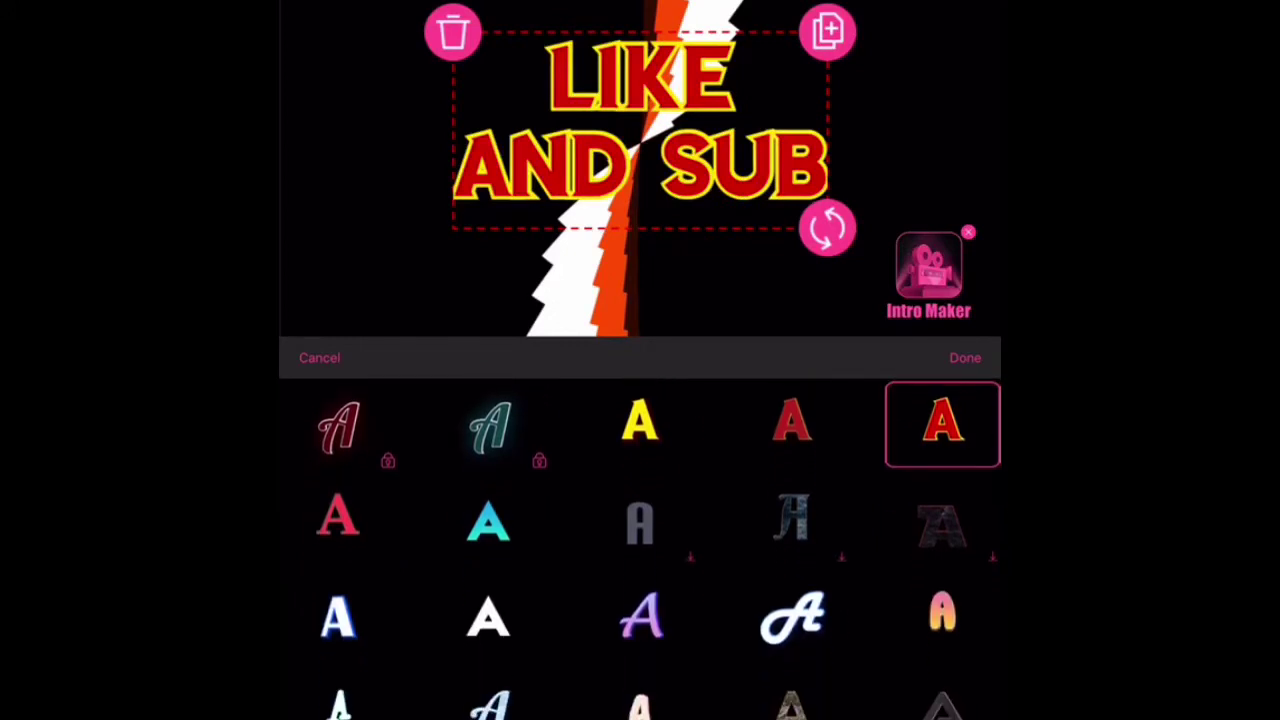
pyautogui.click(338, 515)
pyautogui.scroll(-2, 640, 550)
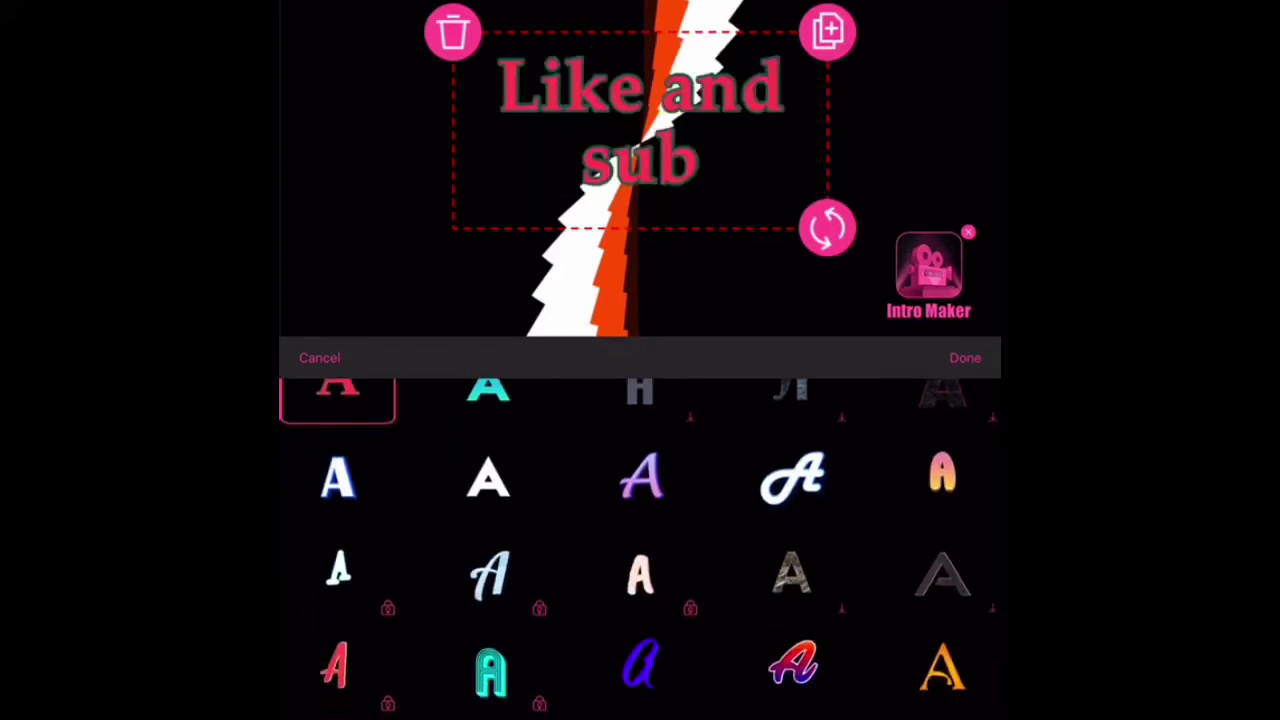
pyautogui.scroll(-2, 640, 550)
pyautogui.click(965, 357)
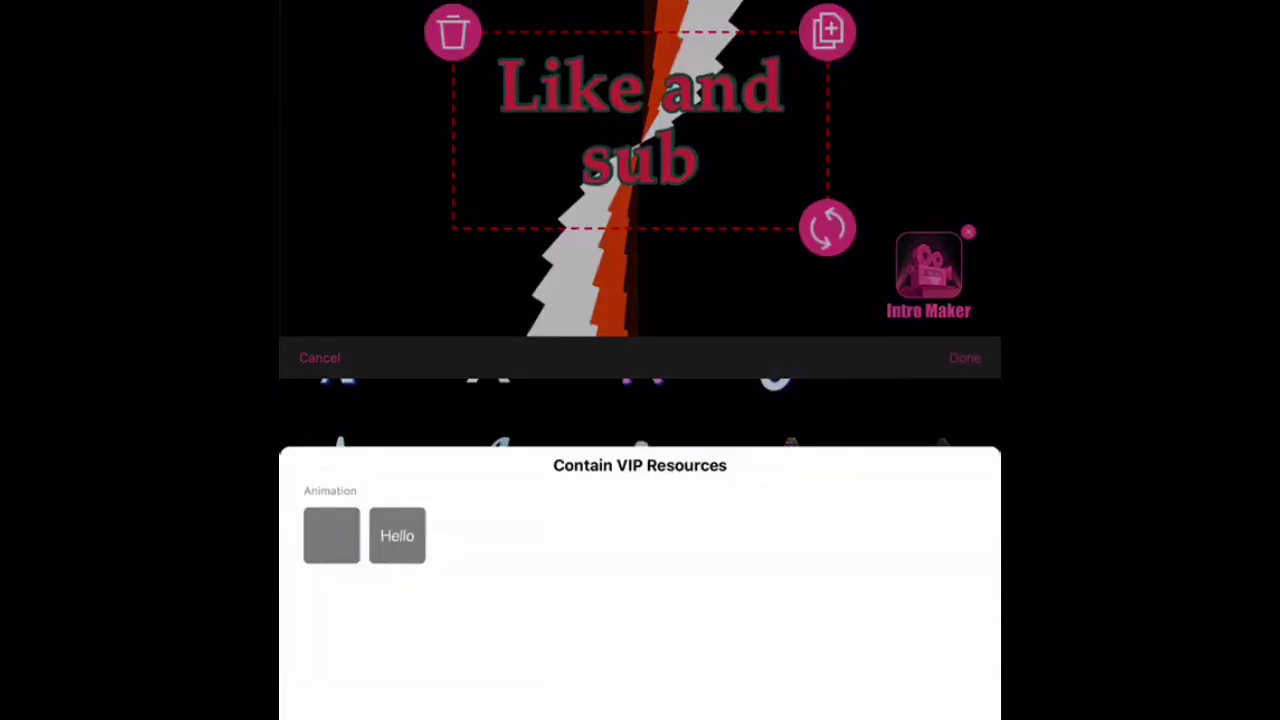
pyautogui.hscroll(10, 640, 520)
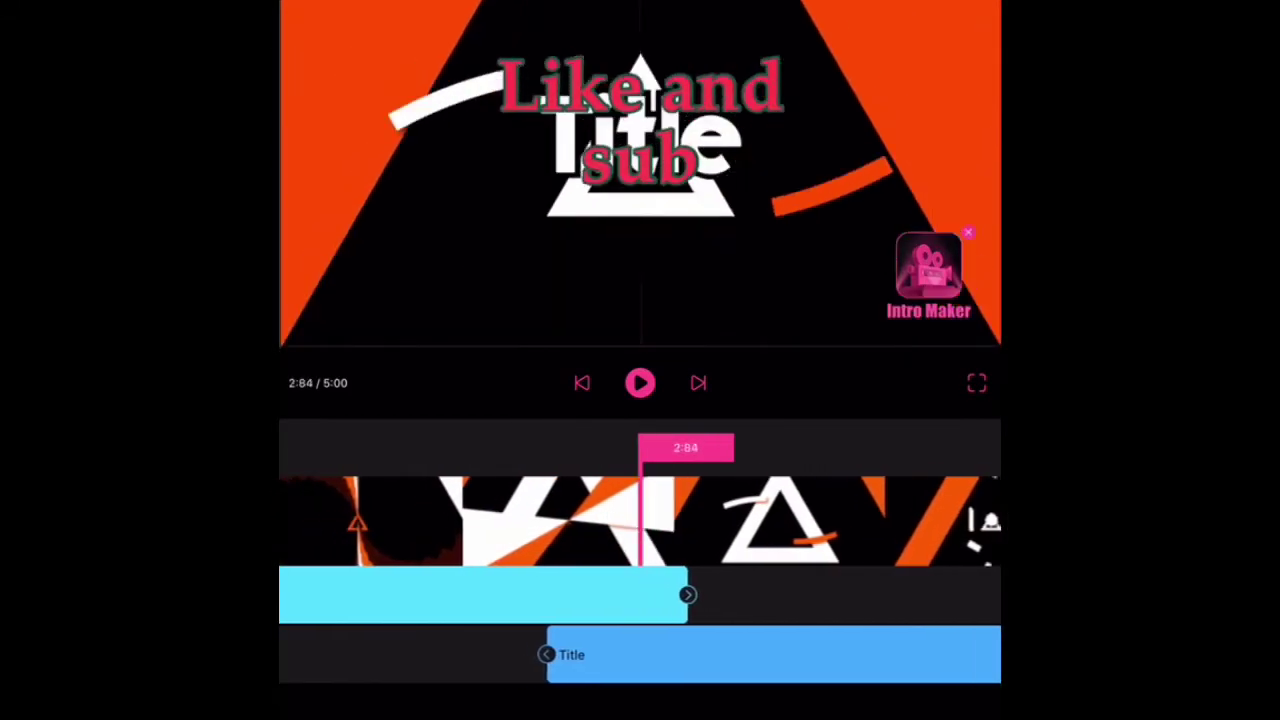
# - Play the intro preview from the start, then pause it
pyautogui.hscroll(-1, 640, 520)
pyautogui.hscroll(-10, 640, 520)
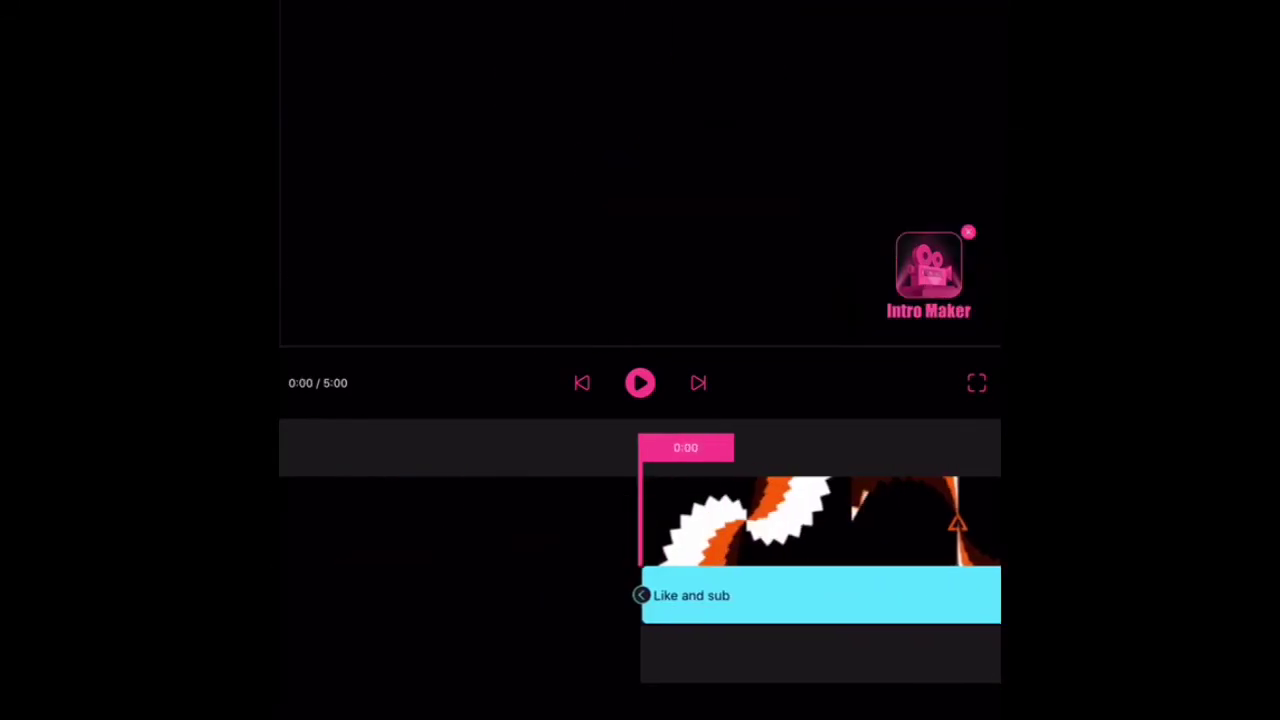
pyautogui.click(640, 383)
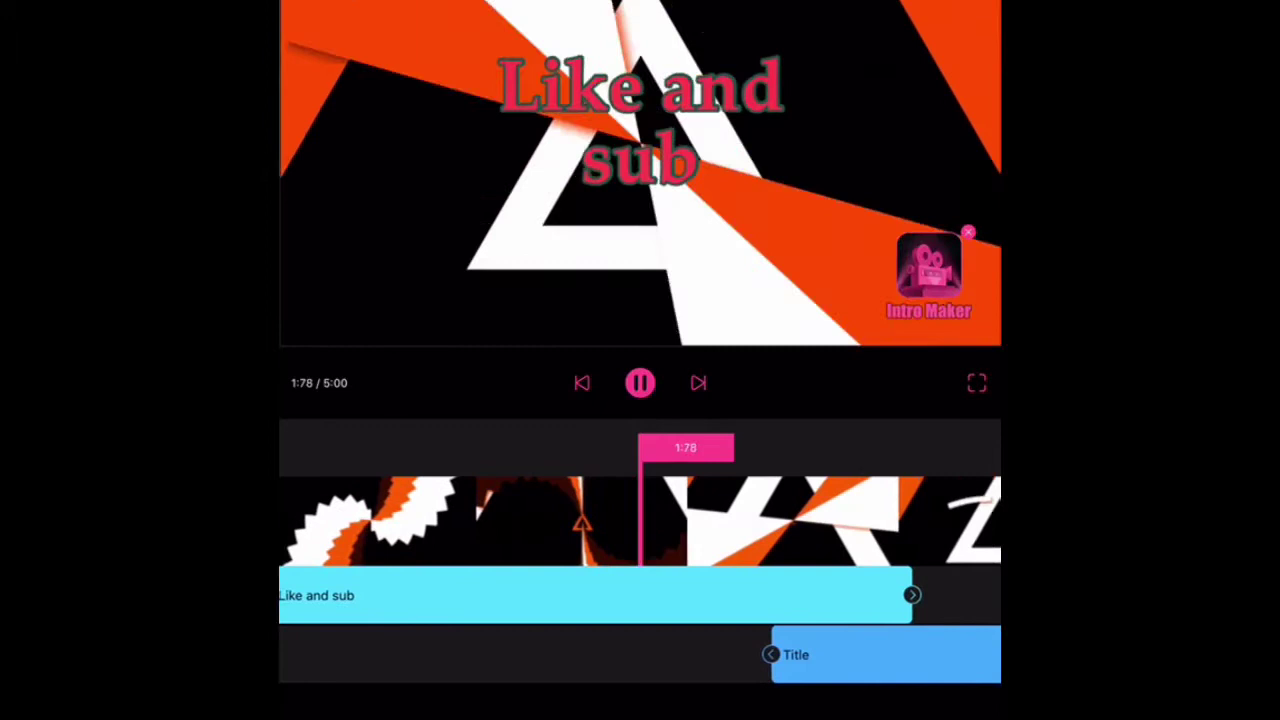
pyautogui.click(640, 383)
# - Scrub to the Title clip and open the Title text for editing
pyautogui.hscroll(1, 640, 520)
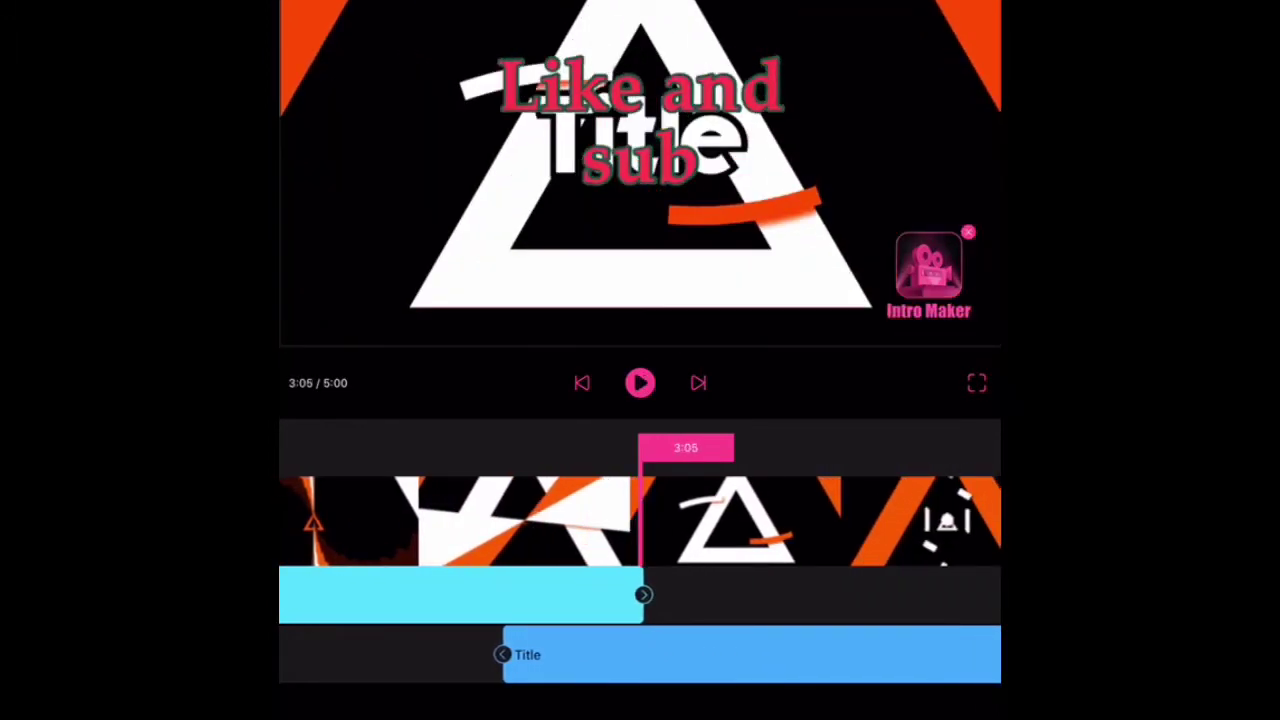
pyautogui.click(750, 654)
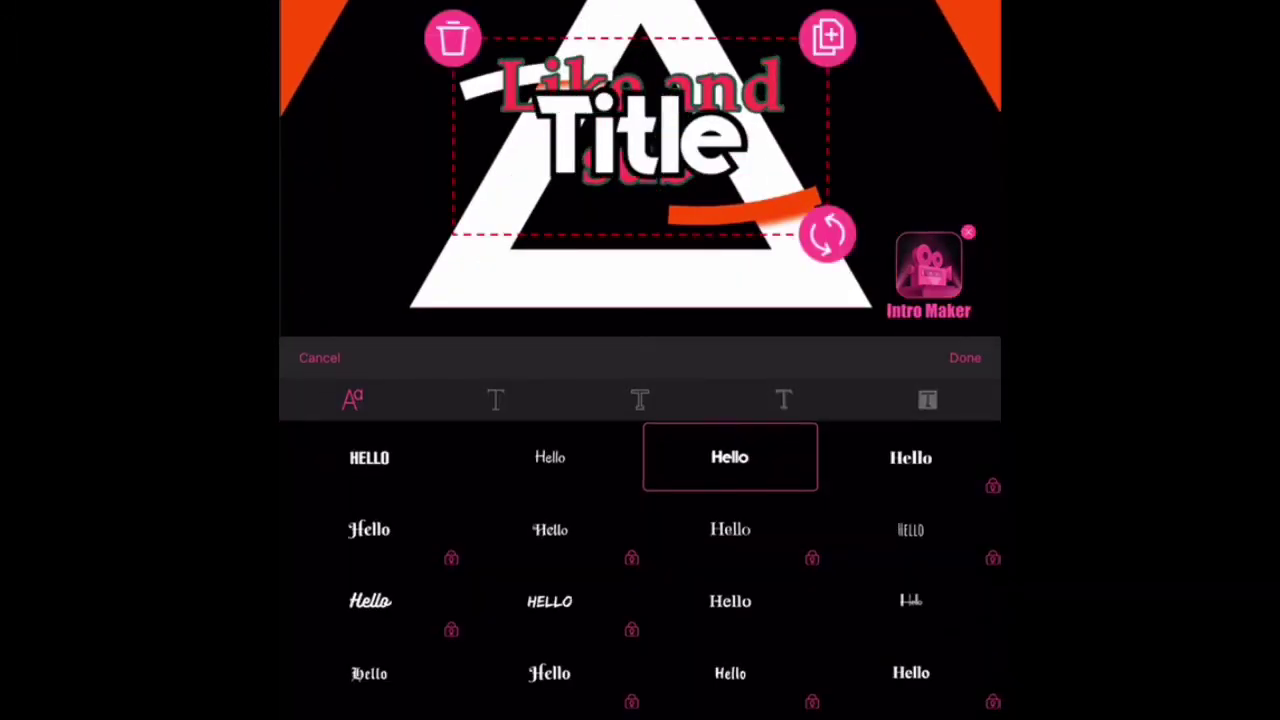
pyautogui.click(965, 357)
pyautogui.hscroll(-10, 640, 520)
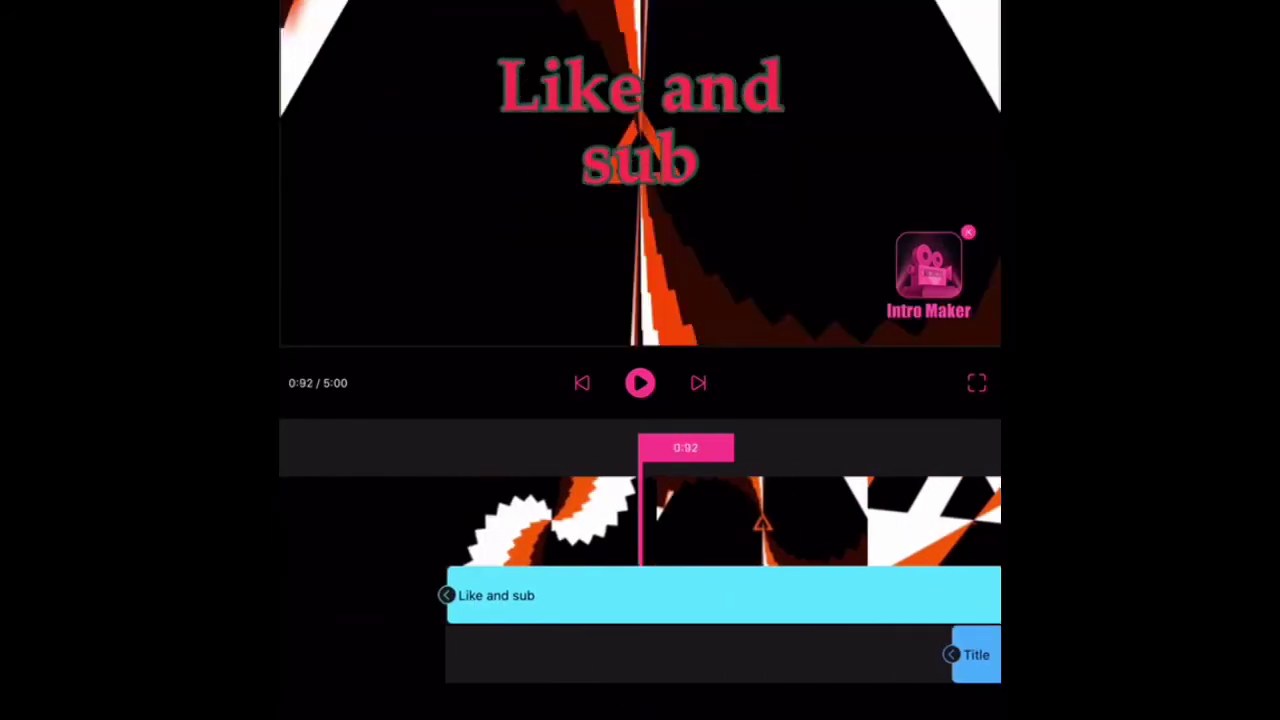
pyautogui.hscroll(10, 640, 520)
pyautogui.hscroll(-1, 640, 520)
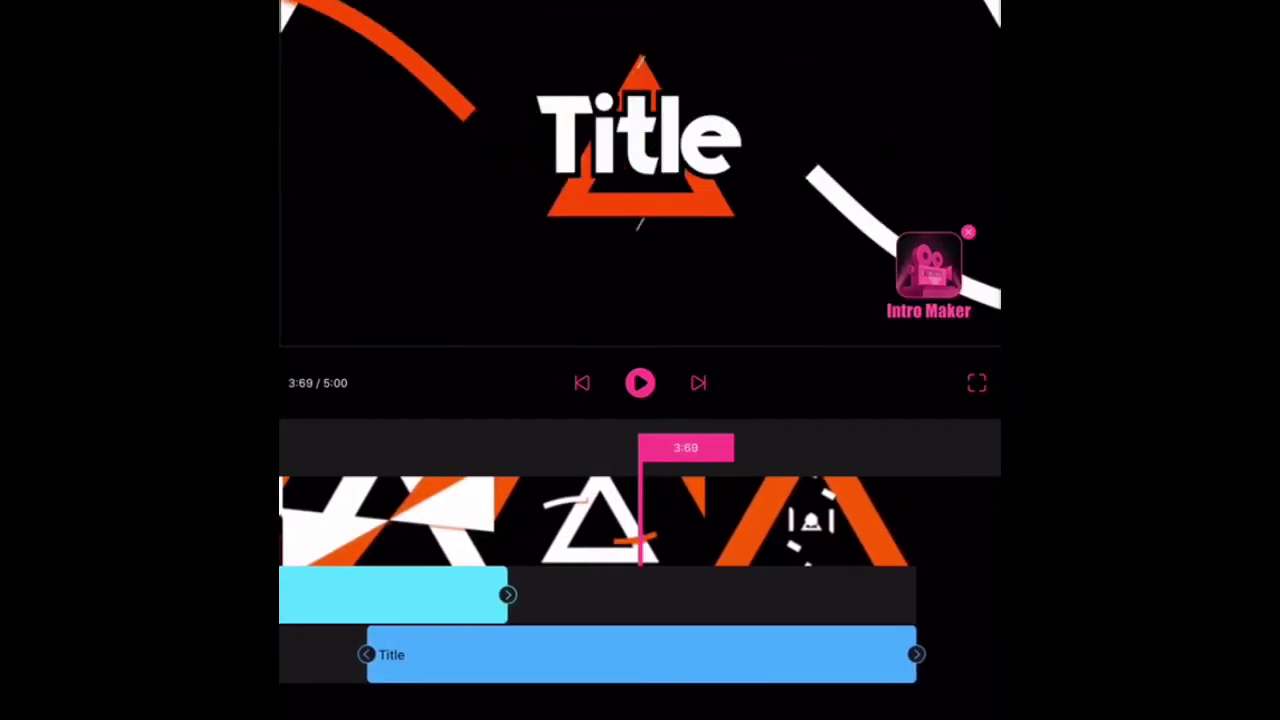
pyautogui.click(640, 654)
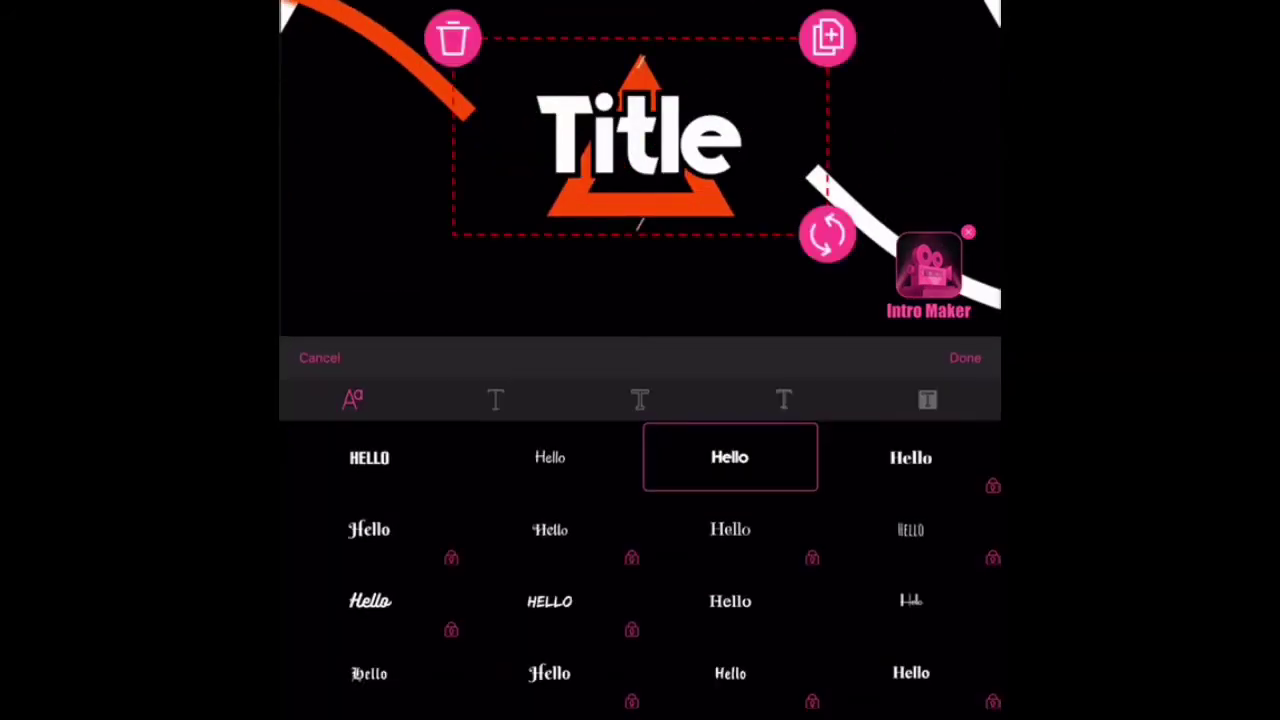
# - Try red white-outlined and red serif style presets on the Reaper title
pyautogui.click(495, 400)
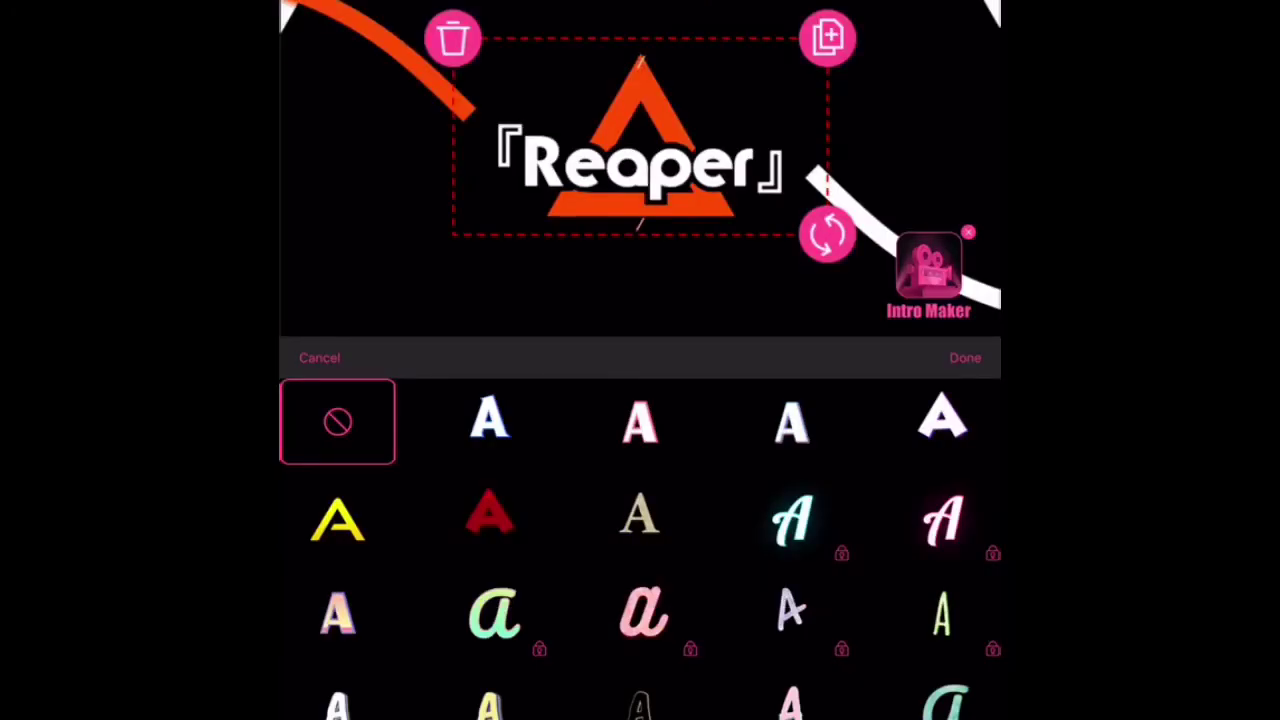
pyautogui.scroll(-5, 640, 548)
pyautogui.scroll(-5, 640, 548)
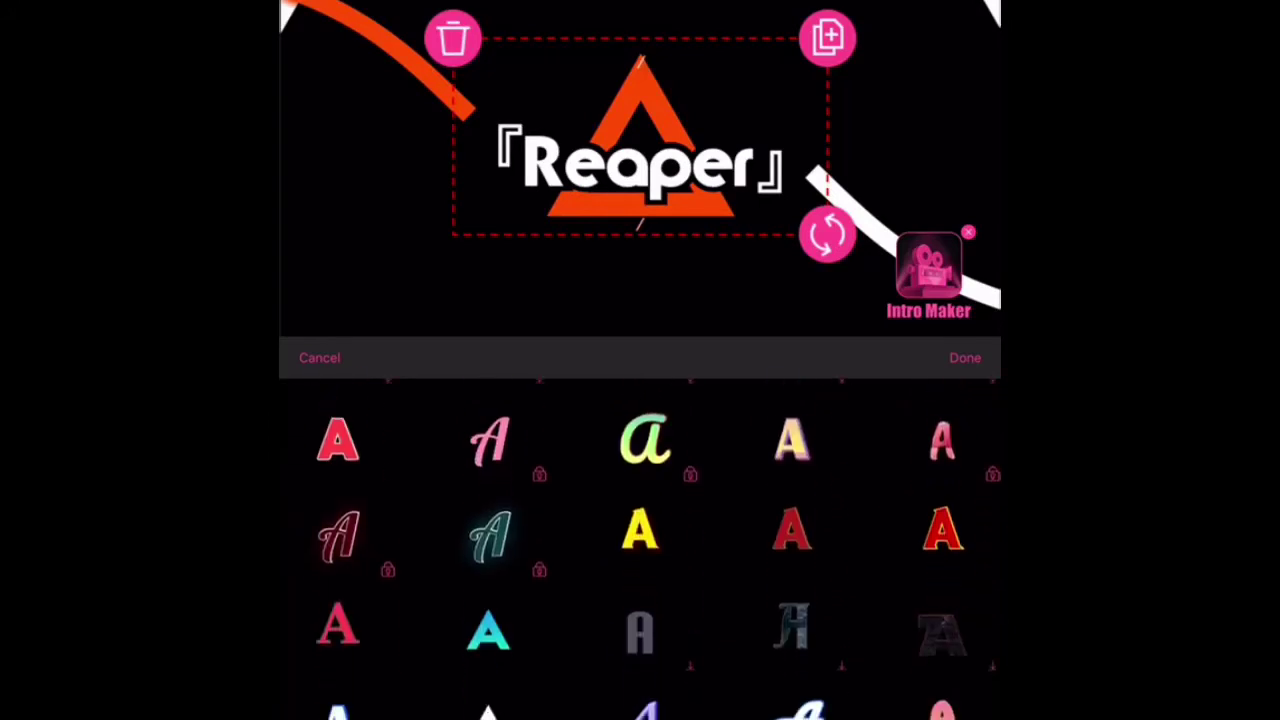
pyautogui.scroll(2, 640, 548)
pyautogui.click(338, 530)
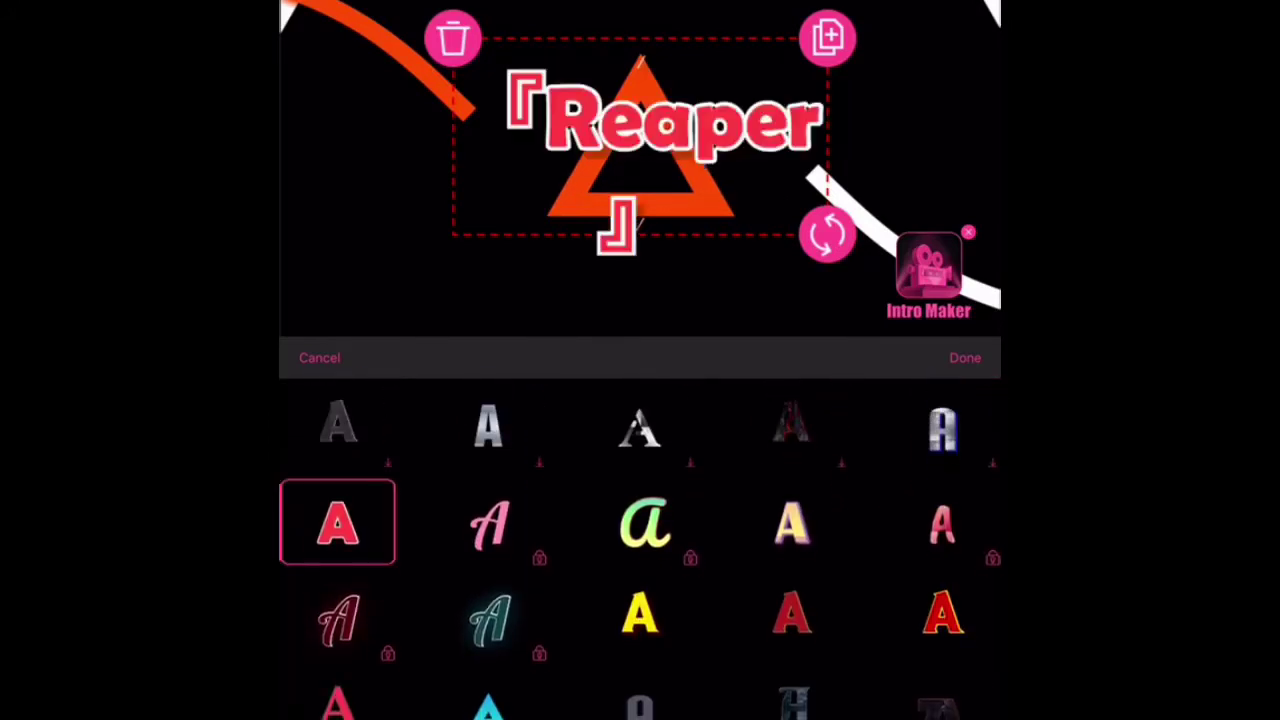
pyautogui.scroll(-2, 640, 548)
pyautogui.click(338, 648)
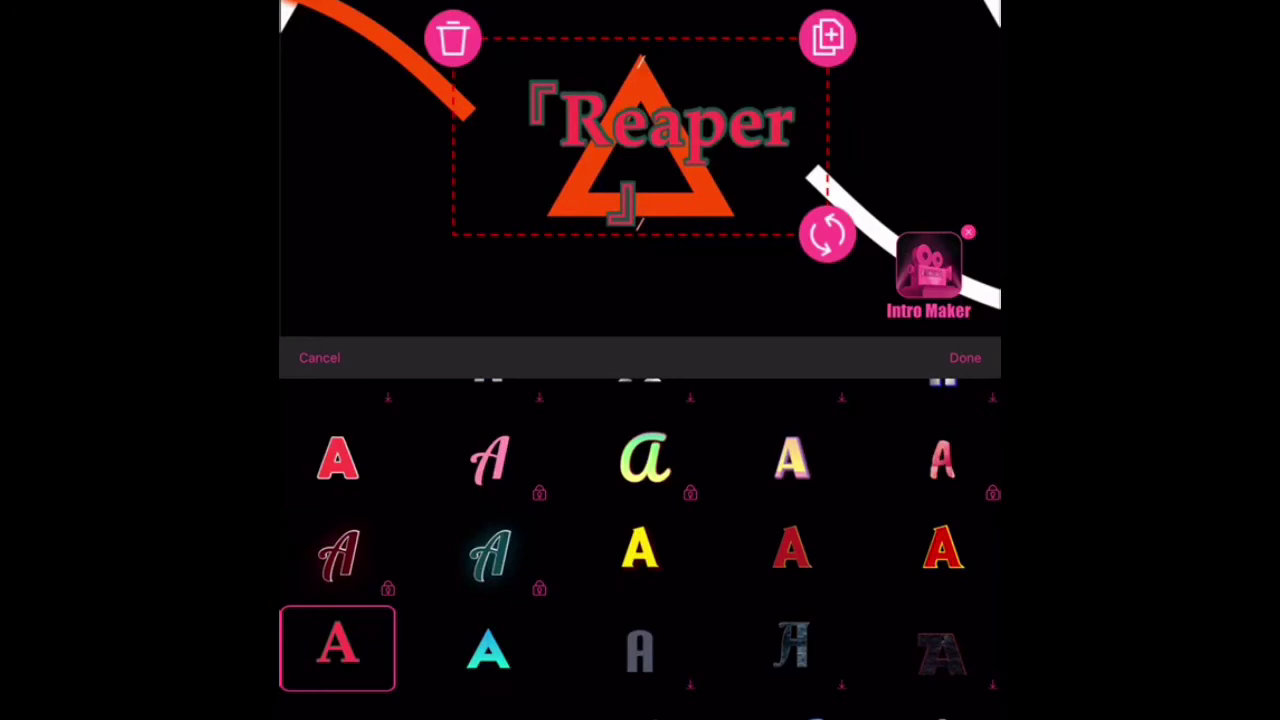
# - Settle on white capitals with a blue outline for Reaper after trying other presets
pyautogui.scroll(5, 640, 548)
pyautogui.click(489, 517)
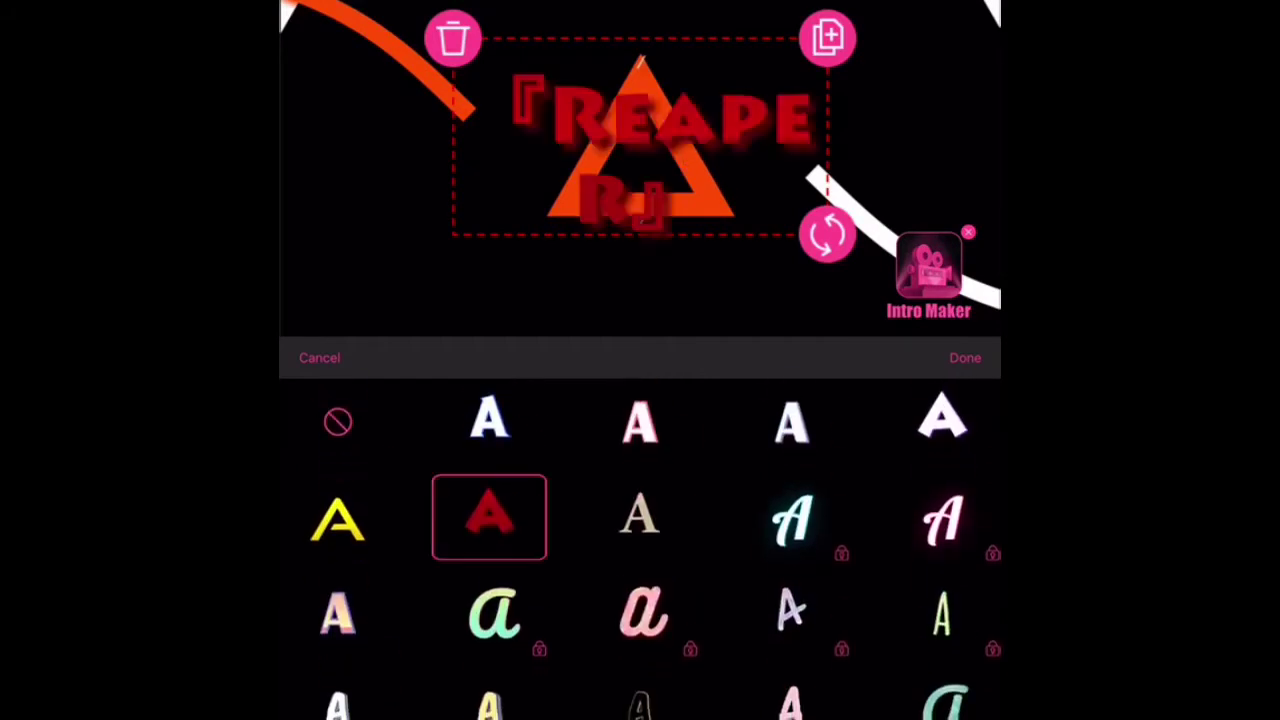
pyautogui.click(489, 421)
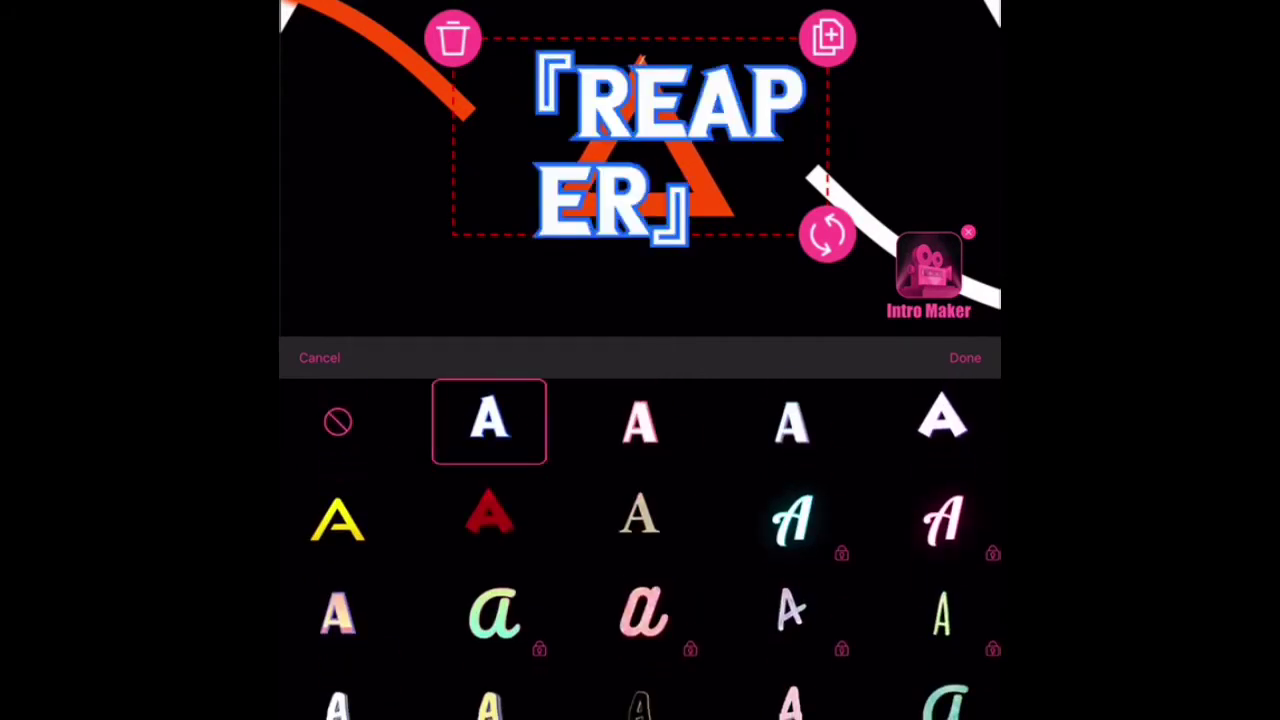
pyautogui.click(338, 517)
pyautogui.click(640, 421)
pyautogui.click(791, 421)
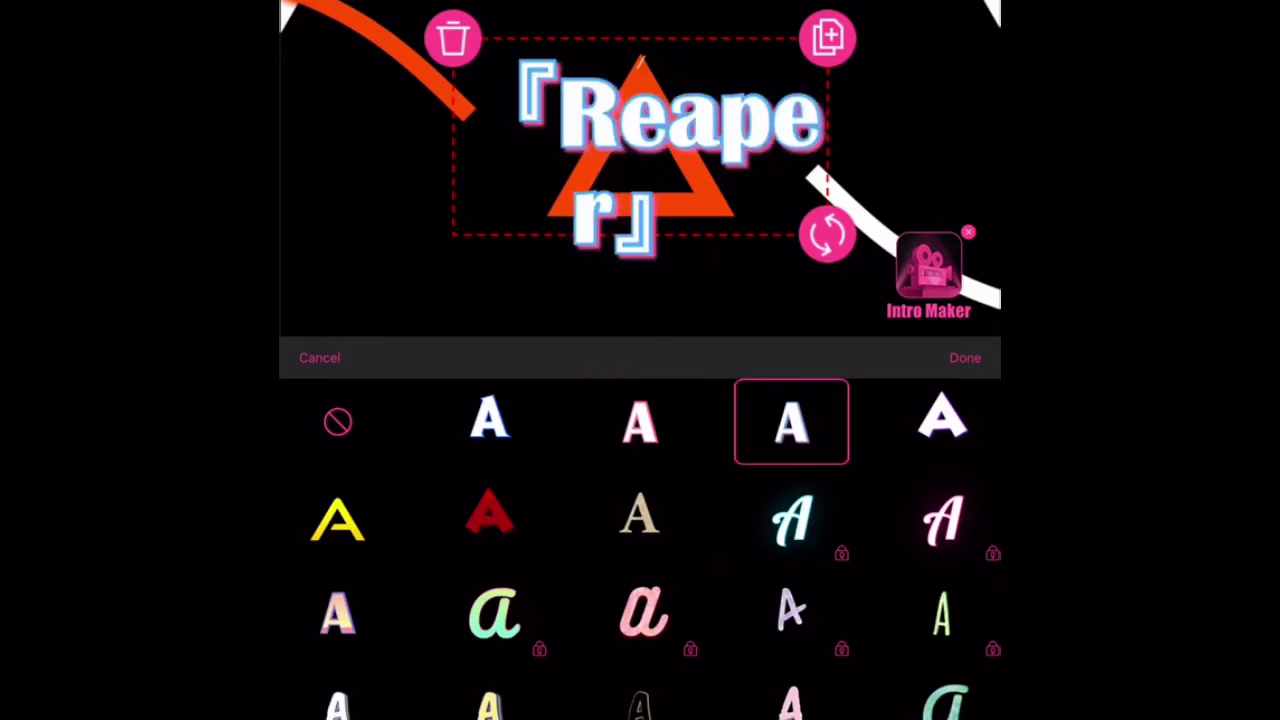
pyautogui.click(489, 421)
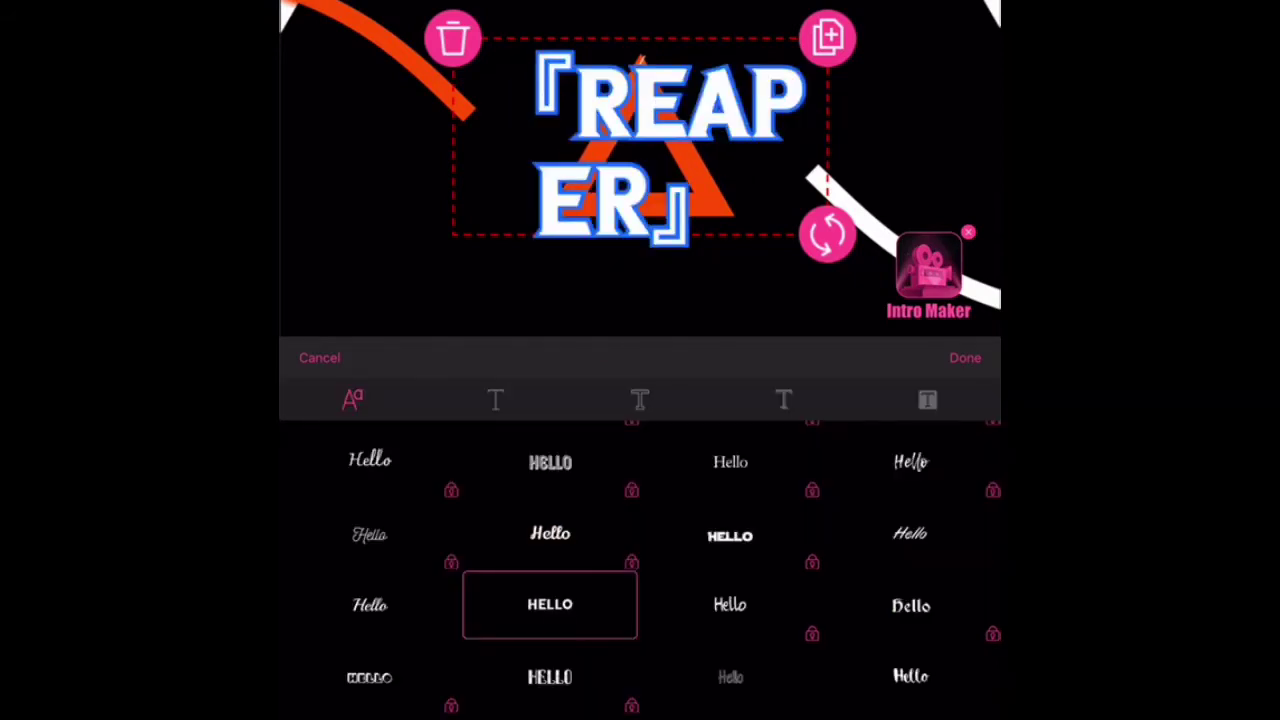
# - Try an italic script font, then set Reaper in a thin outline font
pyautogui.scroll(-1, 640, 567)
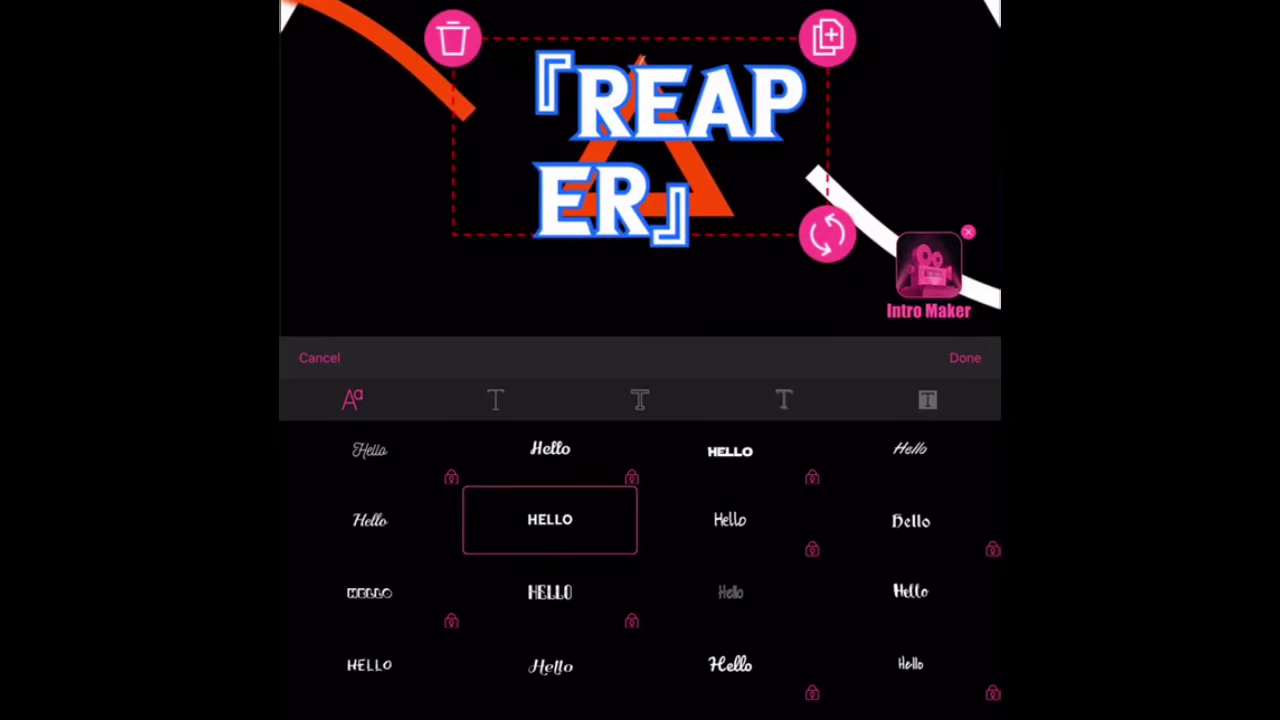
pyautogui.scroll(-1, 640, 567)
pyautogui.click(550, 587)
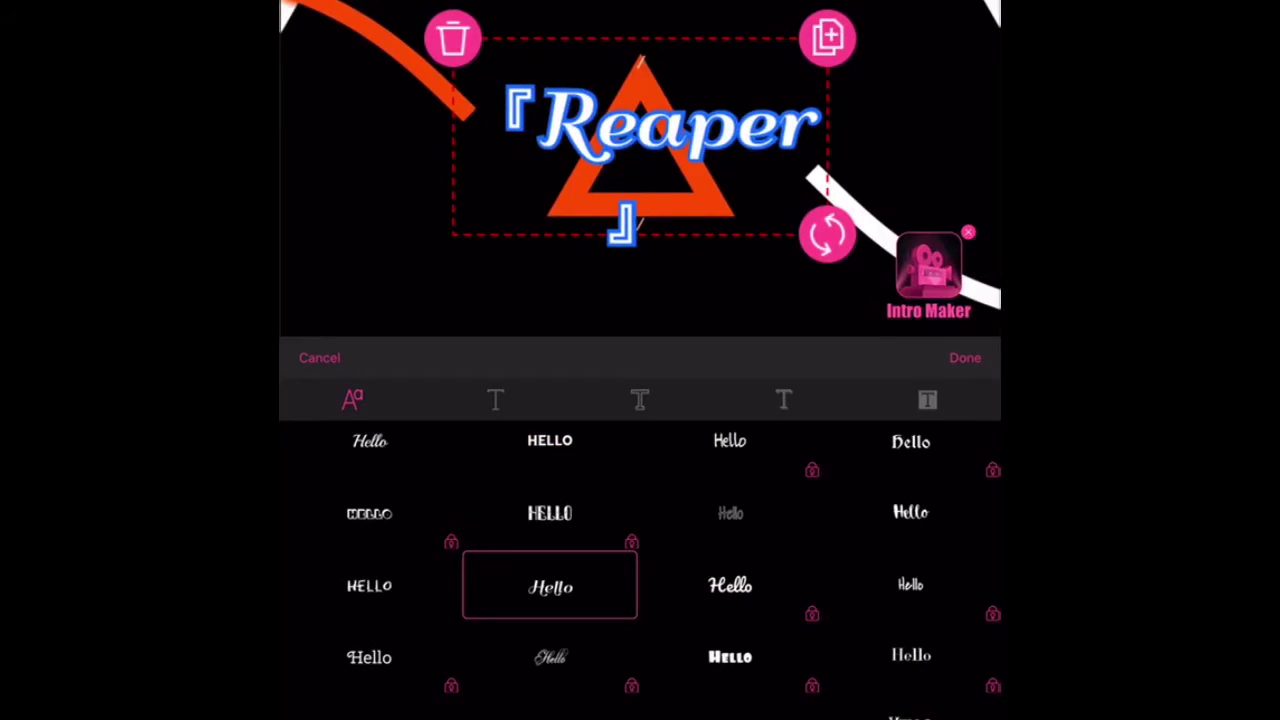
pyautogui.click(730, 513)
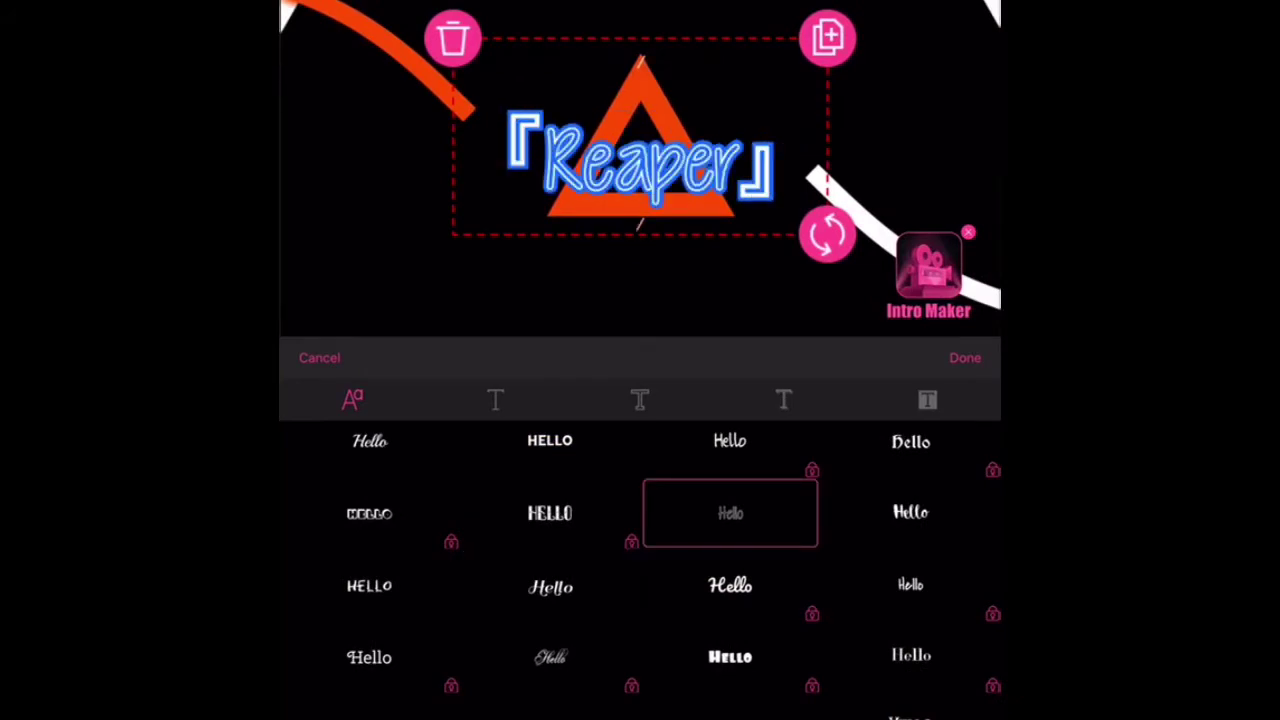
# - Change the Reaper text outline colour from blue to black
pyautogui.click(640, 400)
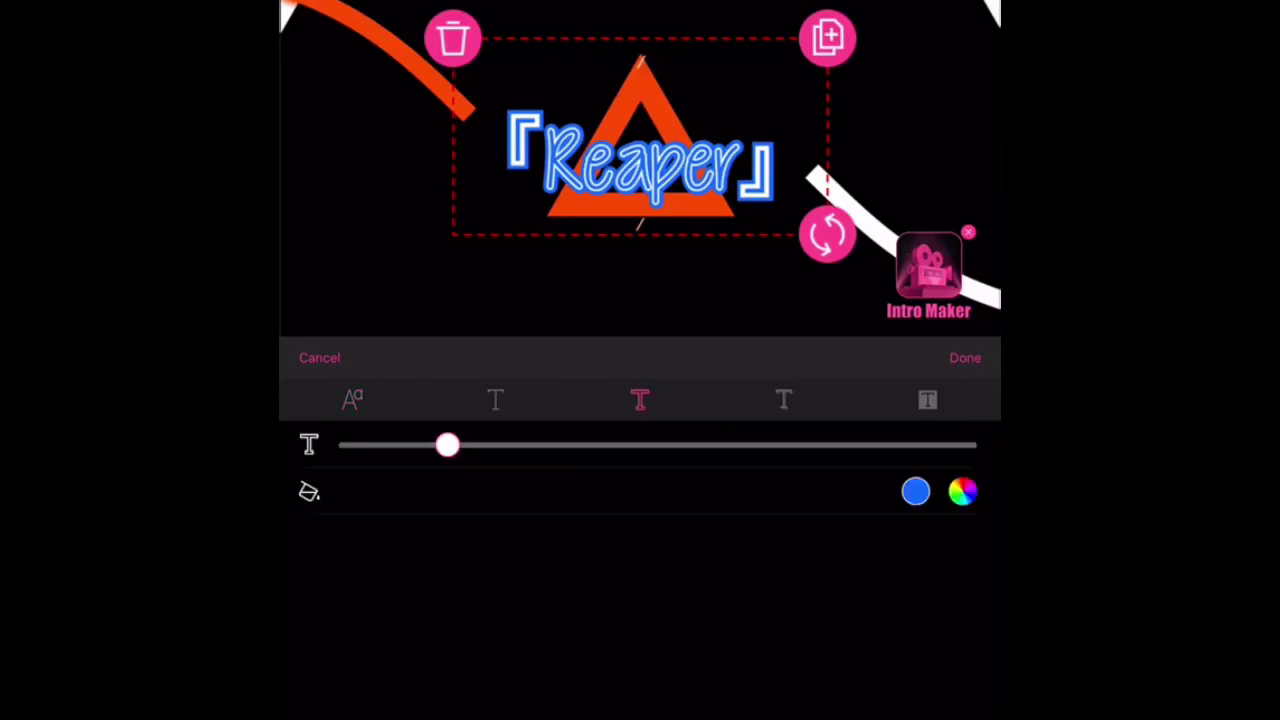
pyautogui.click(495, 400)
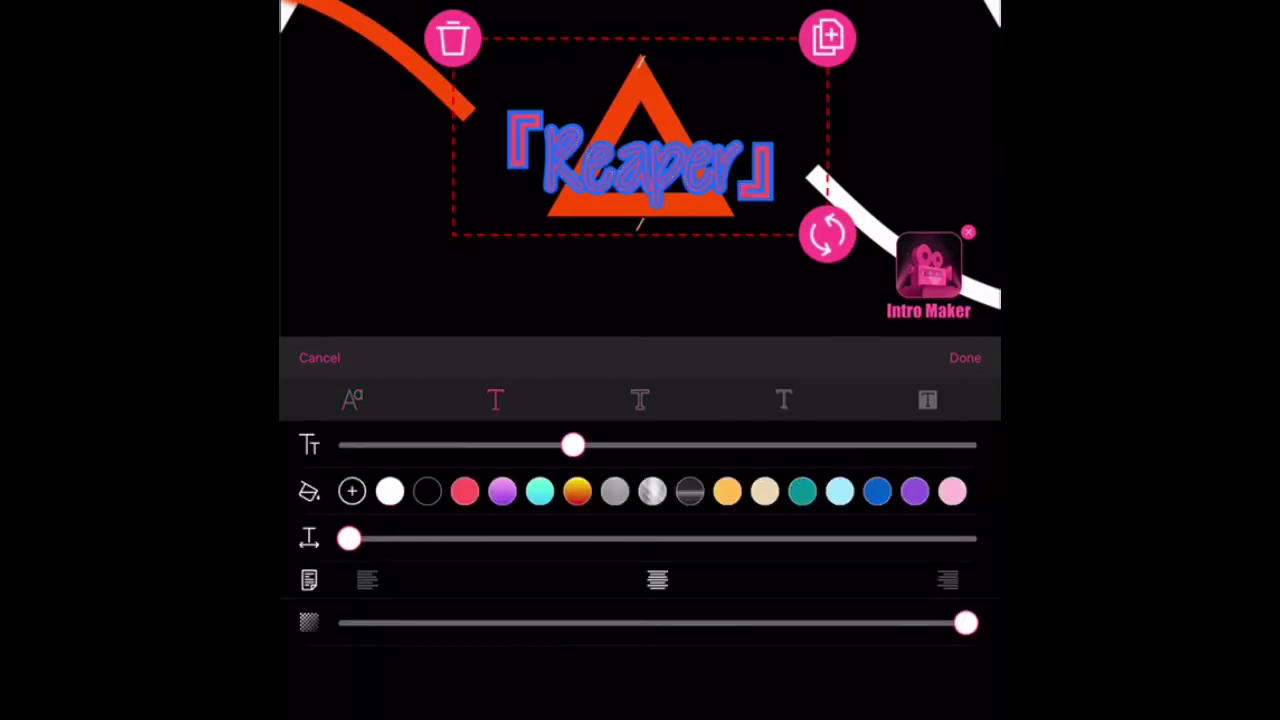
pyautogui.click(640, 400)
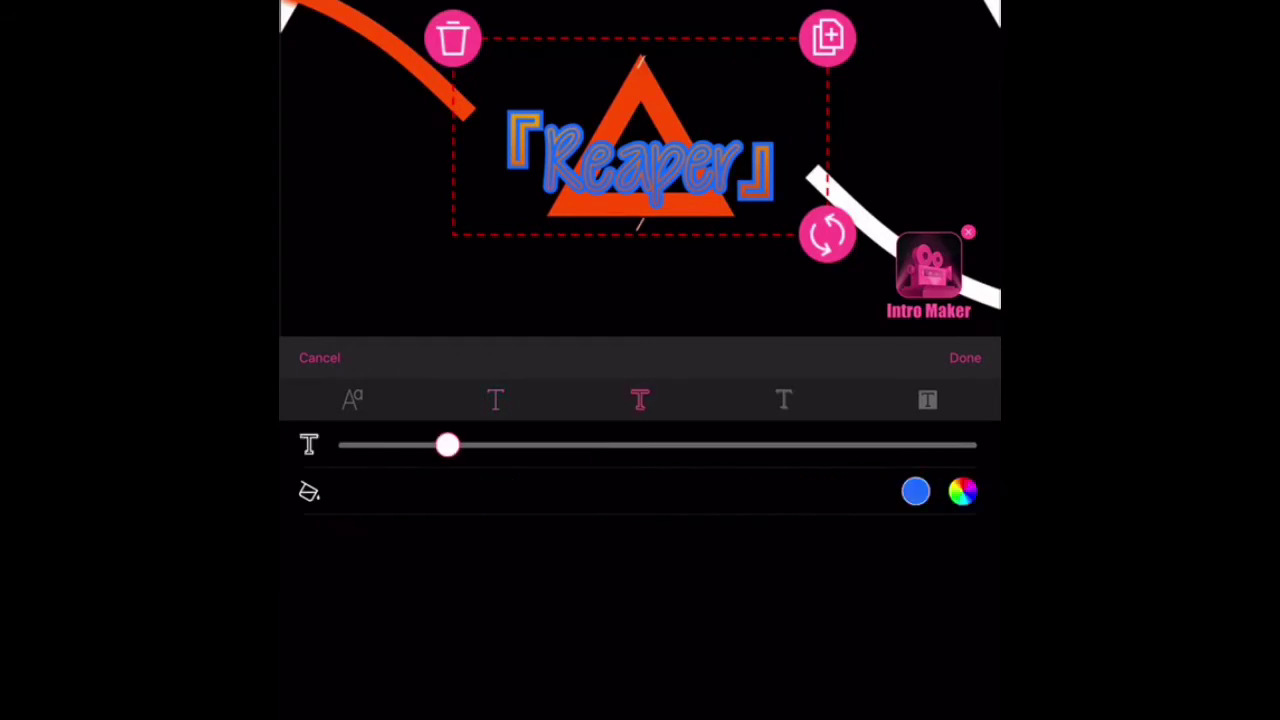
pyautogui.click(962, 491)
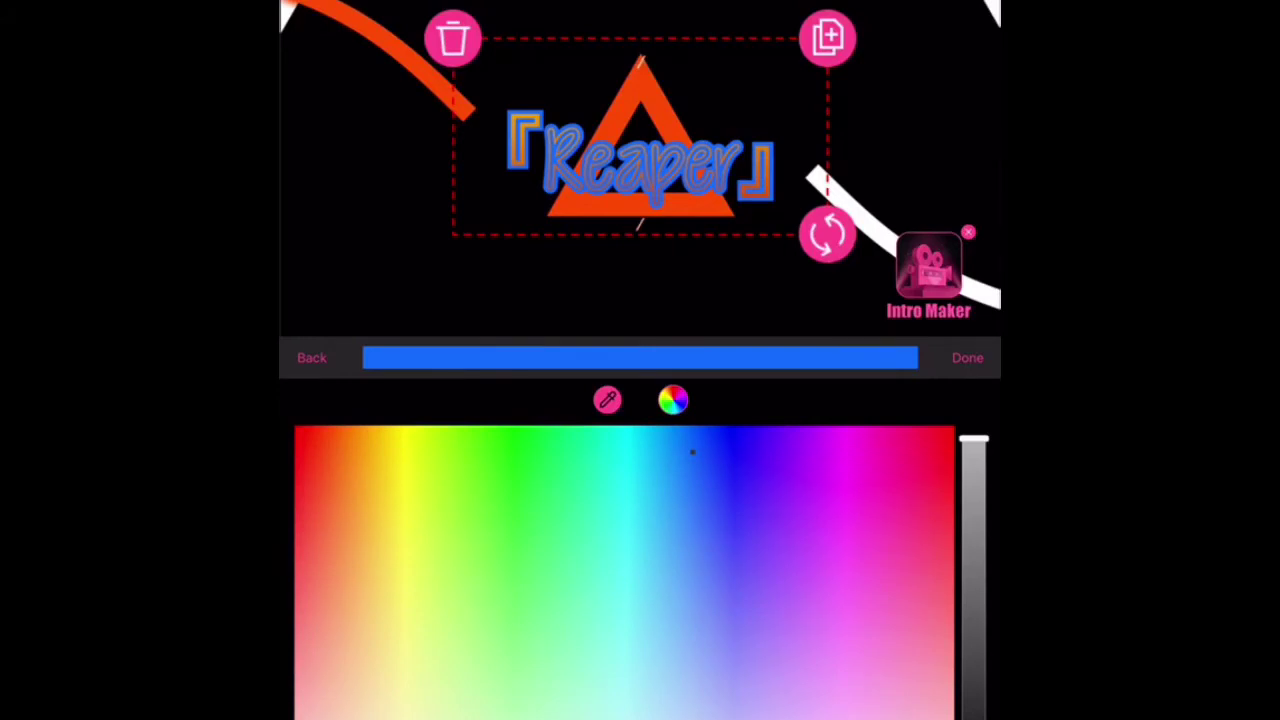
pyautogui.moveTo(974, 440); pyautogui.dragTo(974, 700)
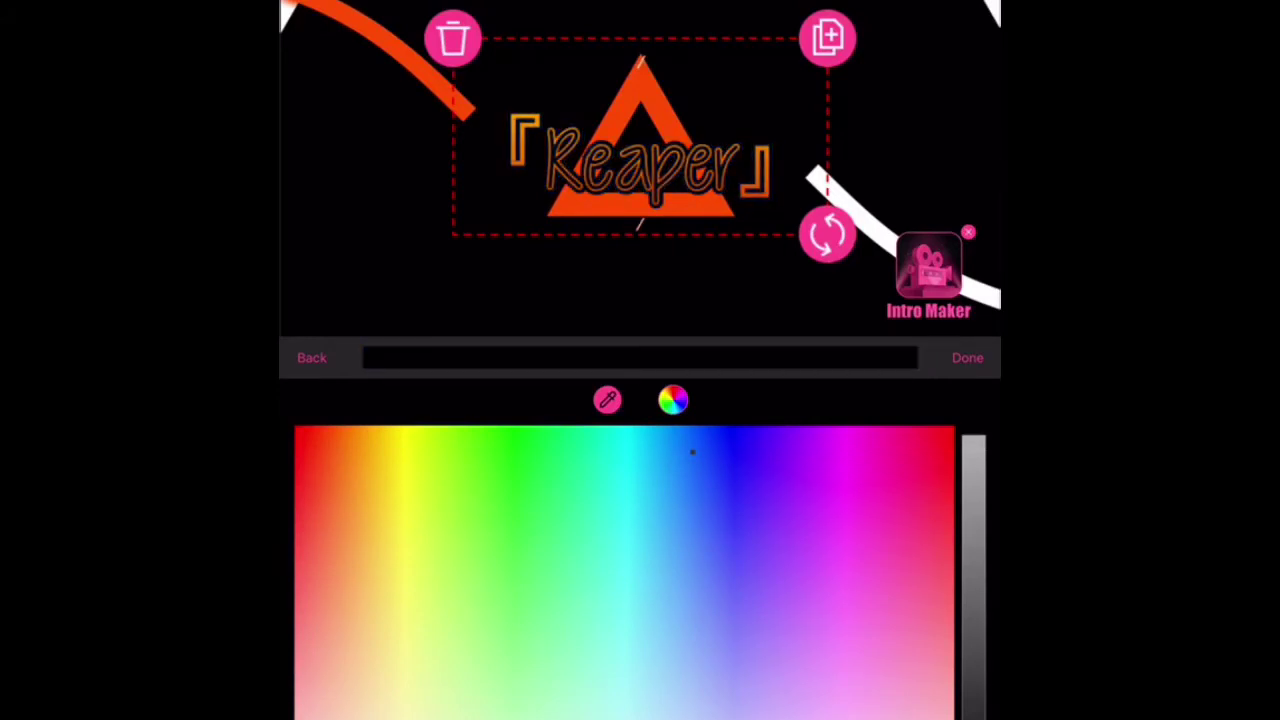
pyautogui.click(967, 357)
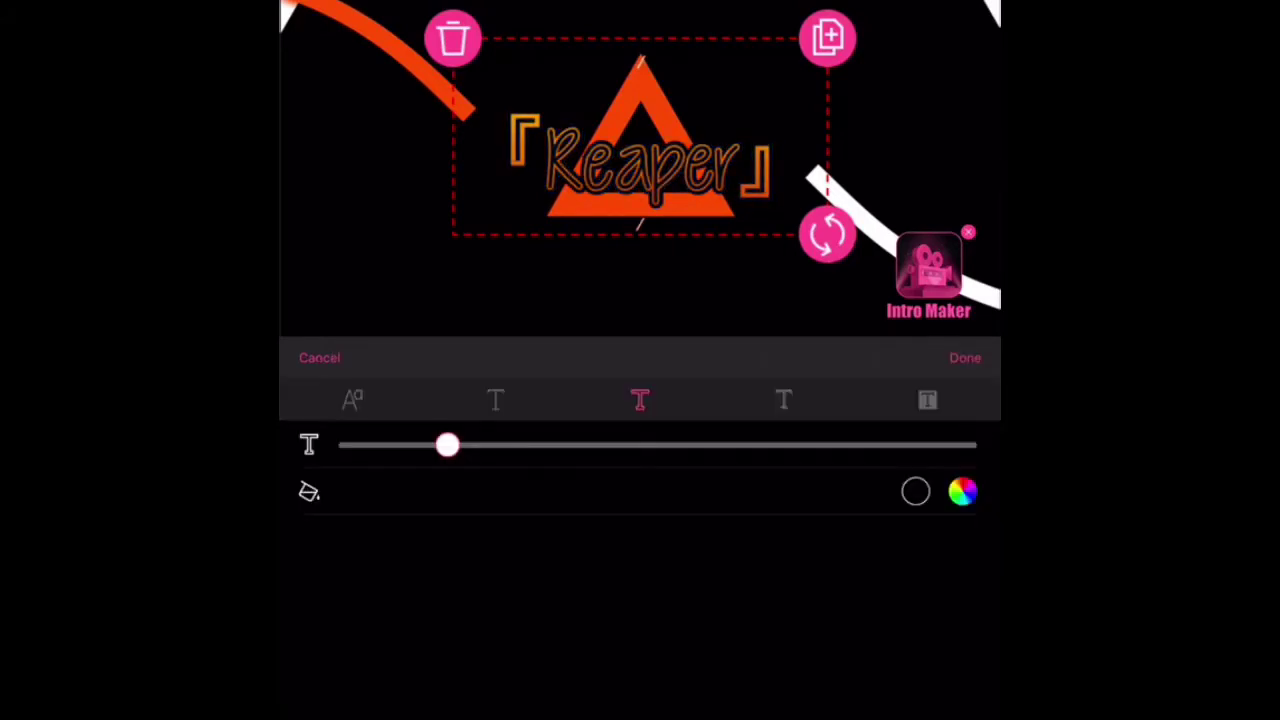
# - Slightly widen Reaper's letter spacing, testing text size and shadow along the way
pyautogui.click(495, 400)
pyautogui.moveTo(573, 445)
pyautogui.mouseDown()
pyautogui.moveTo(686, 445)
pyautogui.moveTo(576, 445)
pyautogui.mouseUp()
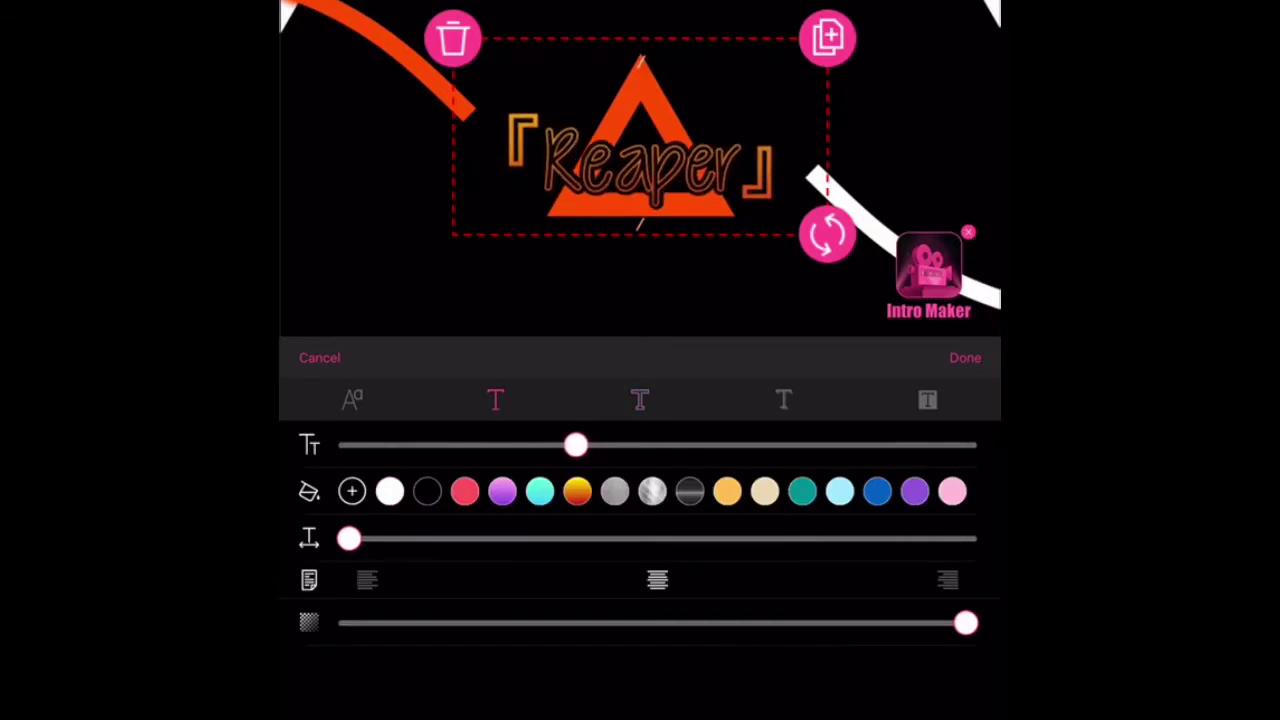
pyautogui.moveTo(348, 538)
pyautogui.mouseDown()
pyautogui.moveTo(414, 538)
pyautogui.moveTo(360, 538)
pyautogui.mouseUp()
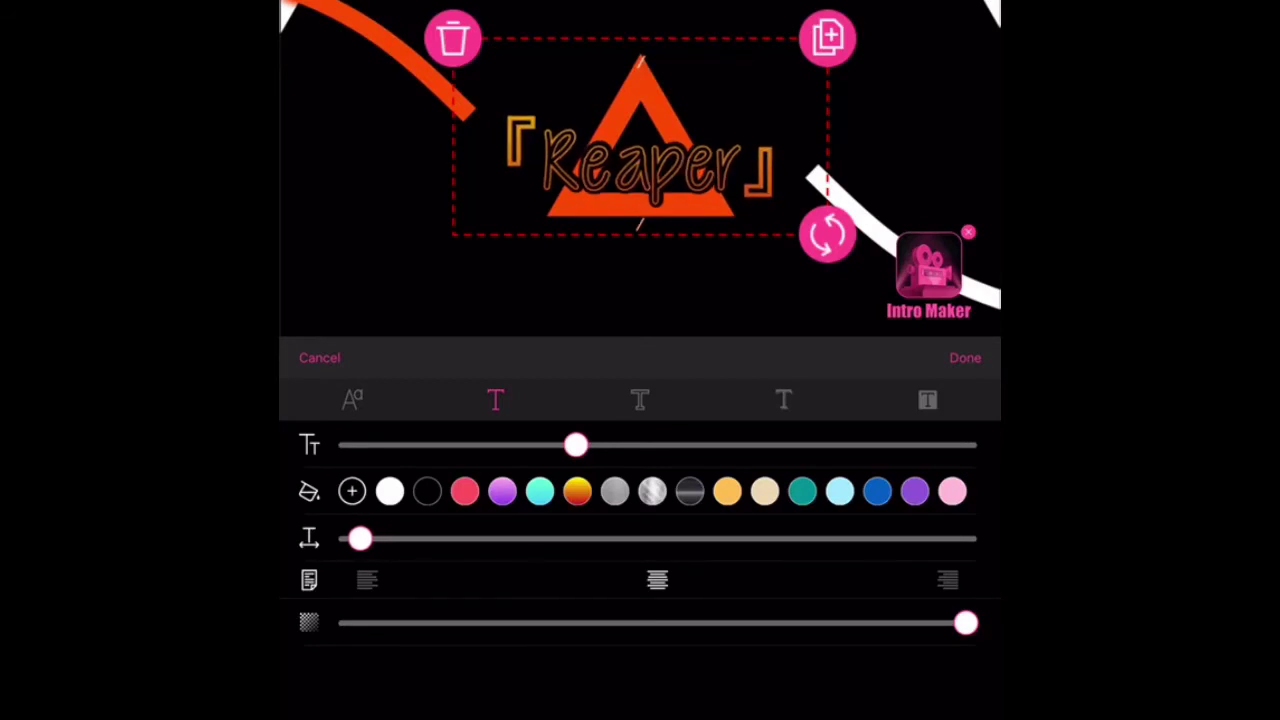
pyautogui.click(640, 400)
pyautogui.click(784, 400)
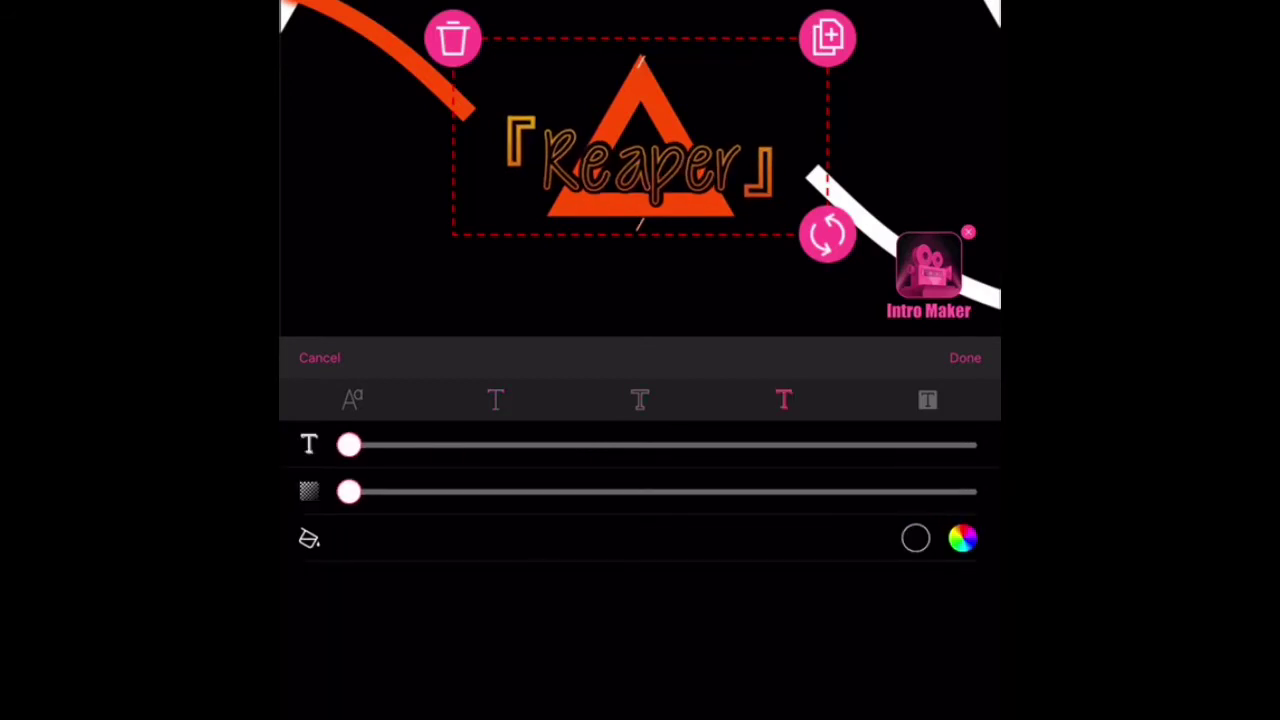
pyautogui.moveTo(348, 445)
pyautogui.mouseDown()
pyautogui.moveTo(649, 445)
pyautogui.moveTo(348, 445)
pyautogui.mouseUp()
# - Try a light orange background box behind Reaper, then remove it
pyautogui.click(927, 400)
pyautogui.click(960, 445)
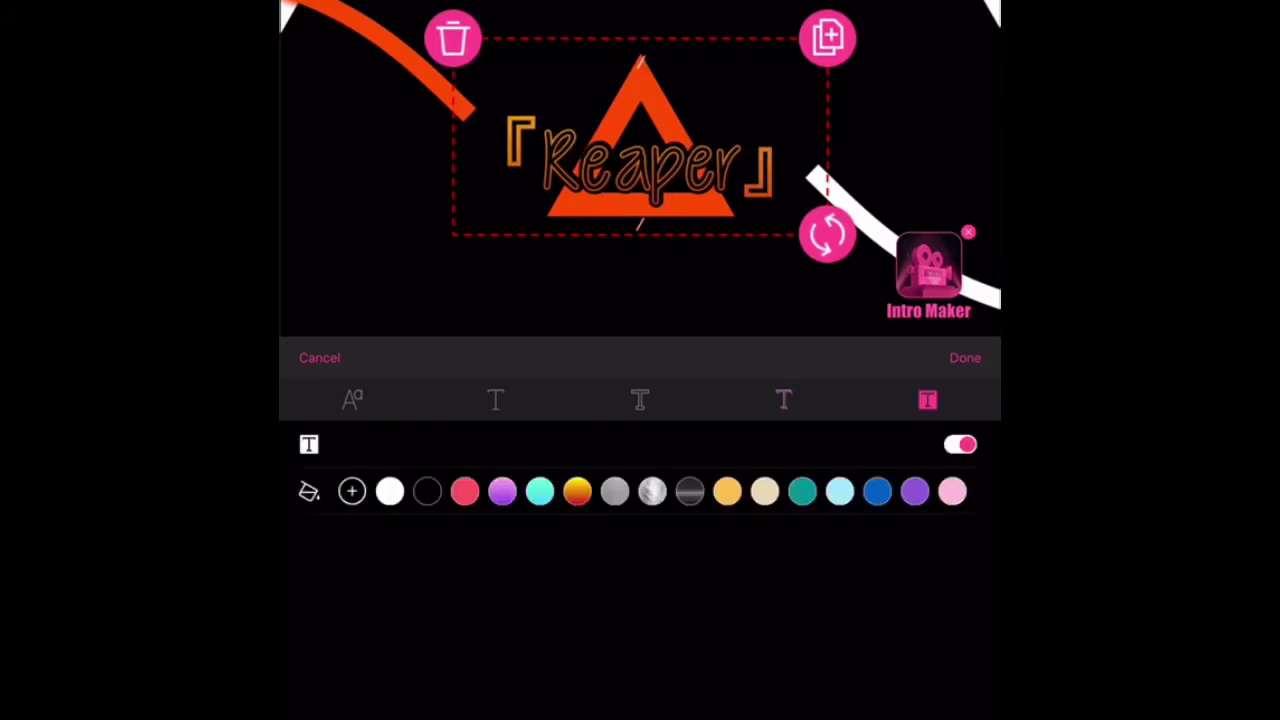
pyautogui.click(727, 491)
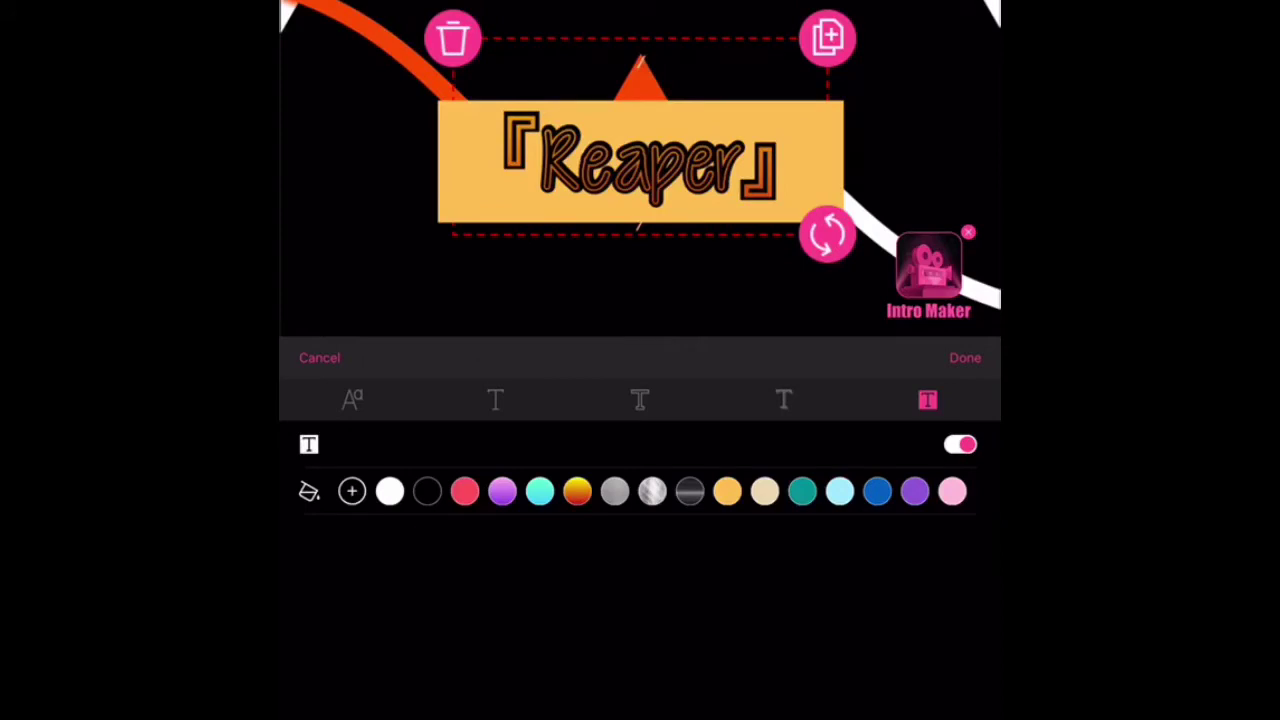
pyautogui.click(960, 445)
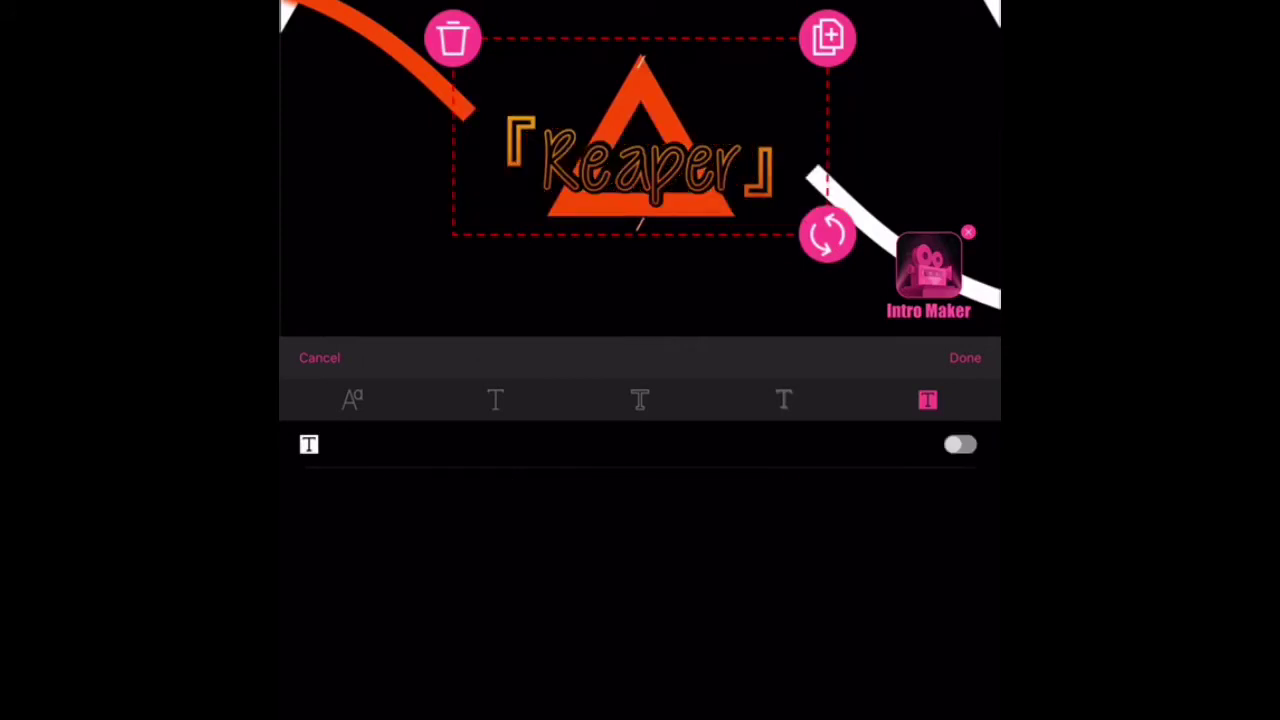
# - Finish the Reaper title, play the preview, and select the 'Like and sub' caption
pyautogui.click(965, 357)
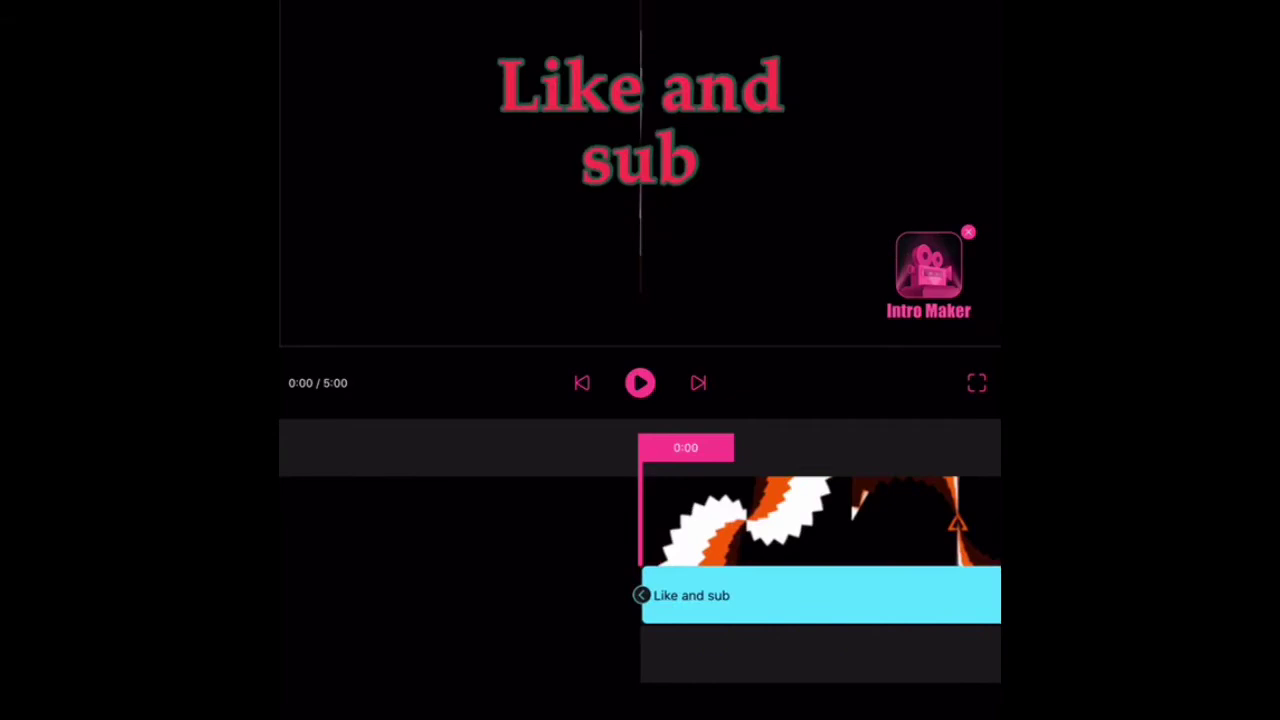
pyautogui.click(640, 383)
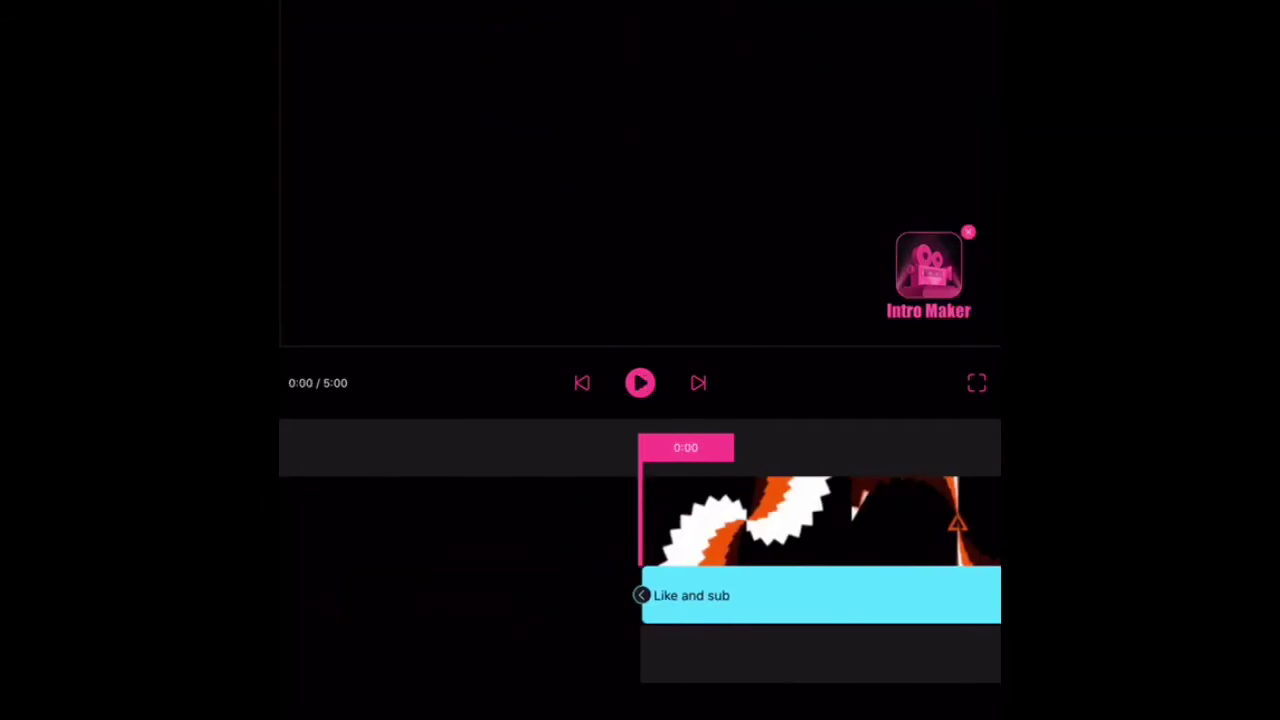
pyautogui.moveTo(750, 520); pyautogui.dragTo(528, 520)
pyautogui.click(465, 595)
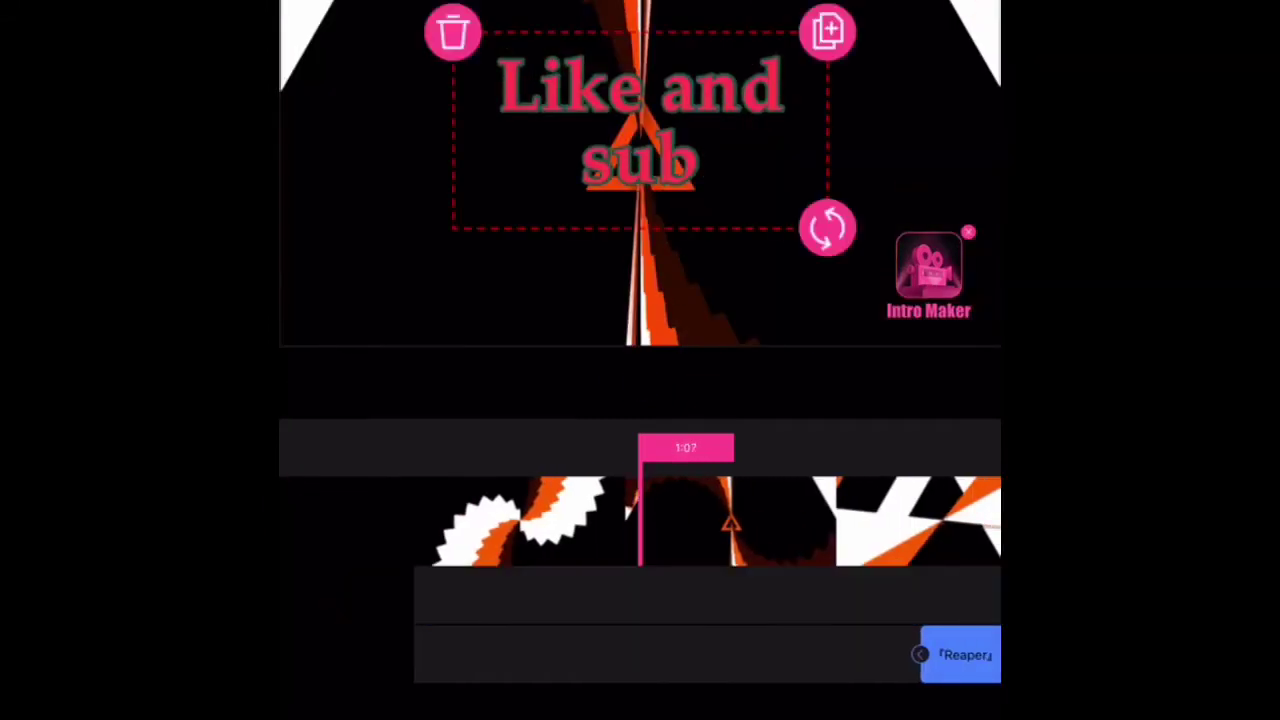
# - Fill 'Like and sub' with a yellow-orange gradient and apply a teal outline
pyautogui.click(495, 400)
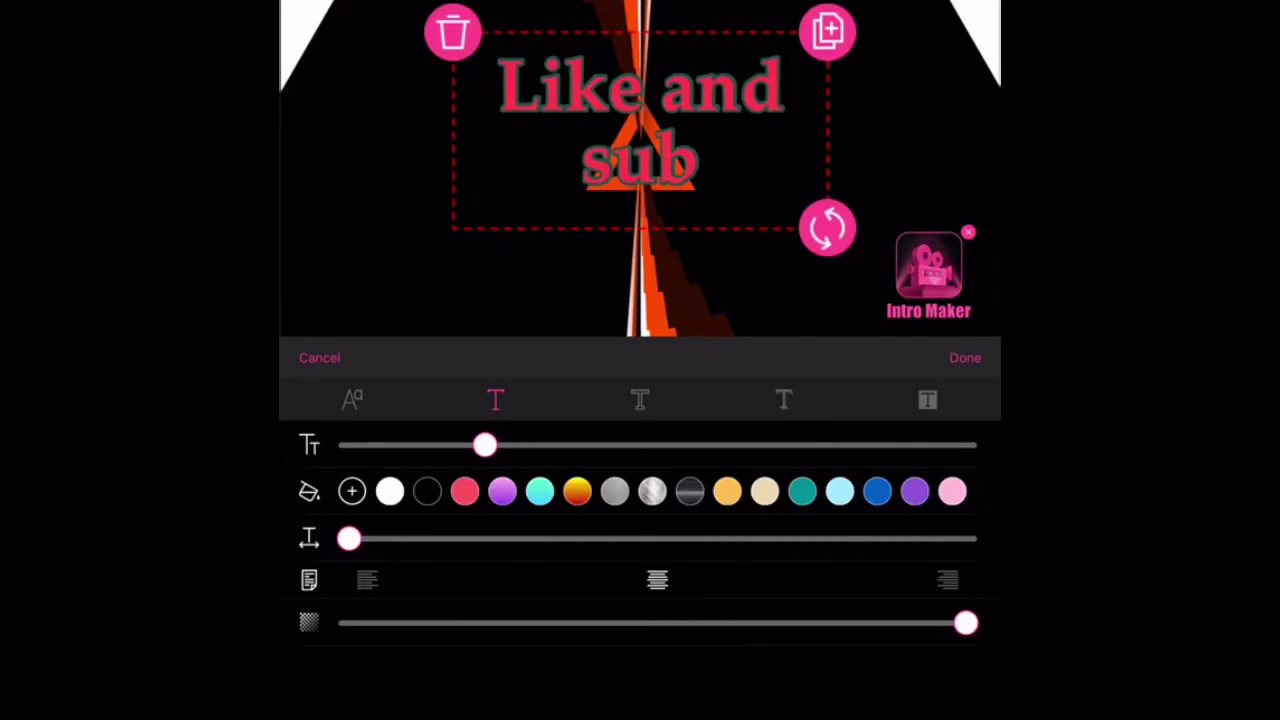
pyautogui.click(577, 491)
pyautogui.click(639, 400)
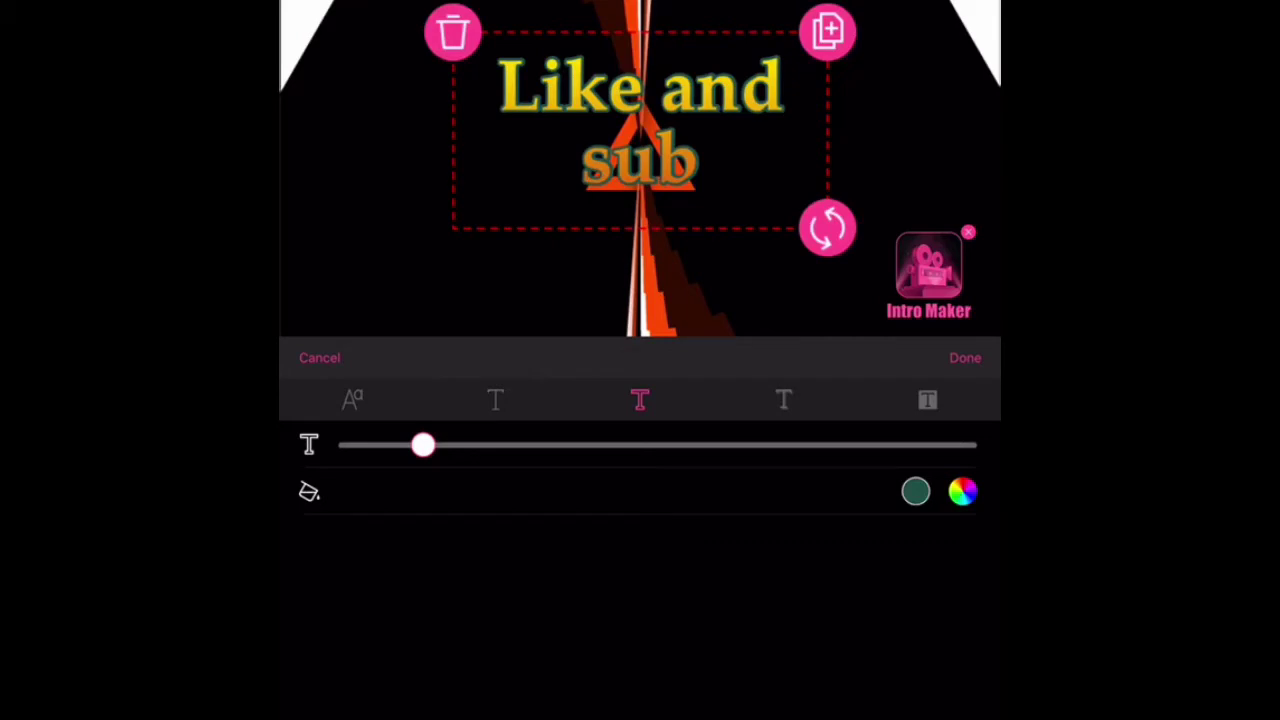
pyautogui.click(962, 491)
pyautogui.click(967, 357)
# - Browse the letter-style presets for 'Like and sub' without applying any
pyautogui.click(352, 400)
pyautogui.scroll(-2, 640, 548)
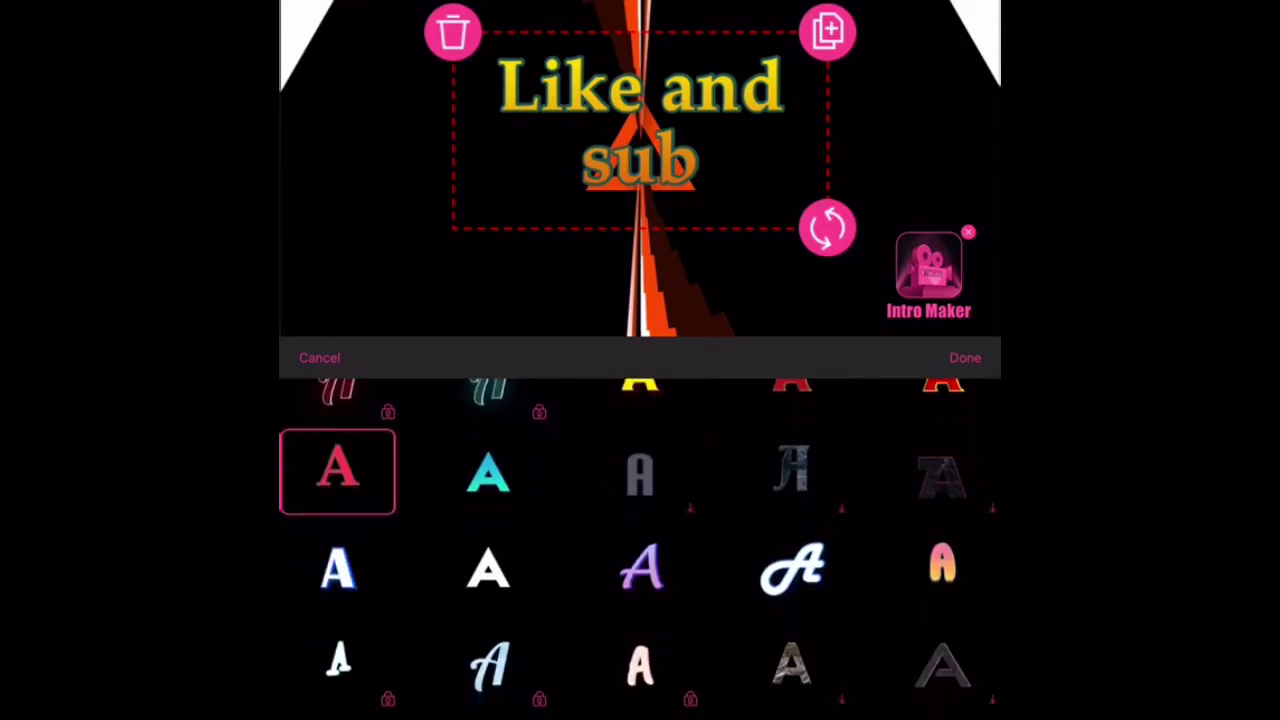
pyautogui.scroll(3, 640, 548)
pyautogui.scroll(2, 640, 548)
pyautogui.scroll(-1, 640, 548)
pyautogui.scroll(-1, 640, 548)
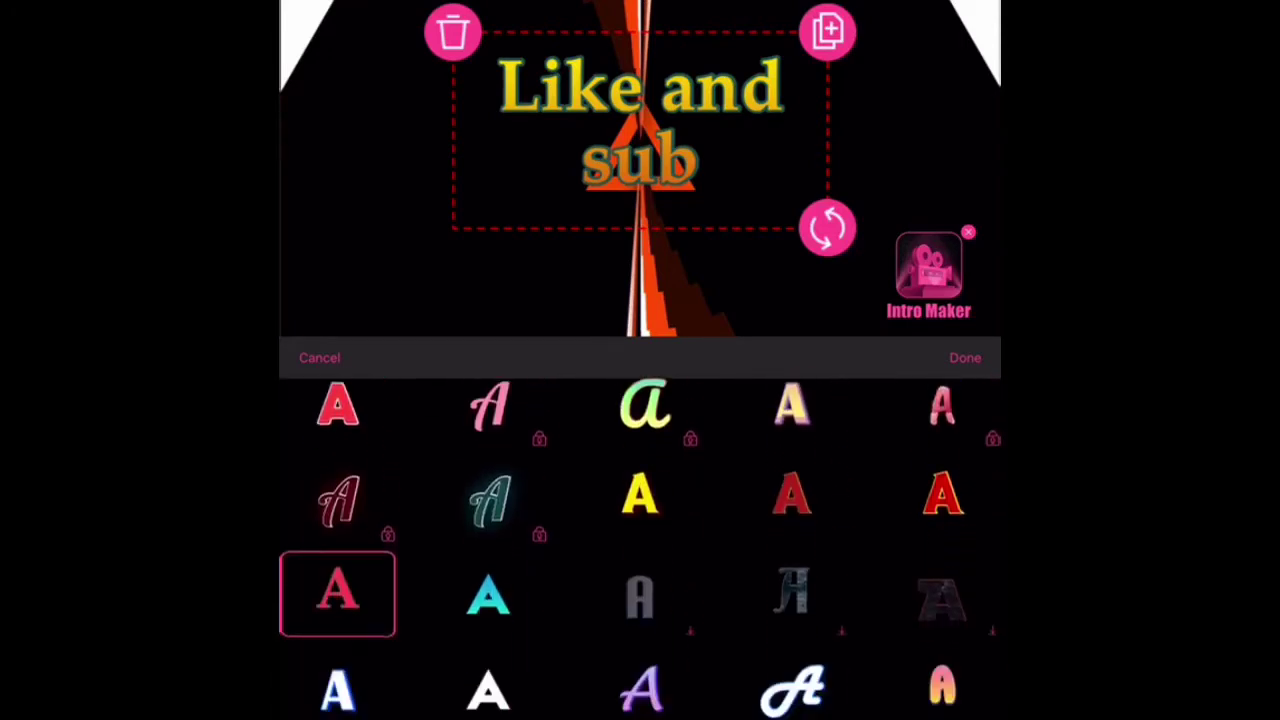
pyautogui.scroll(-2, 640, 548)
pyautogui.scroll(-2, 640, 548)
pyautogui.scroll(1, 640, 548)
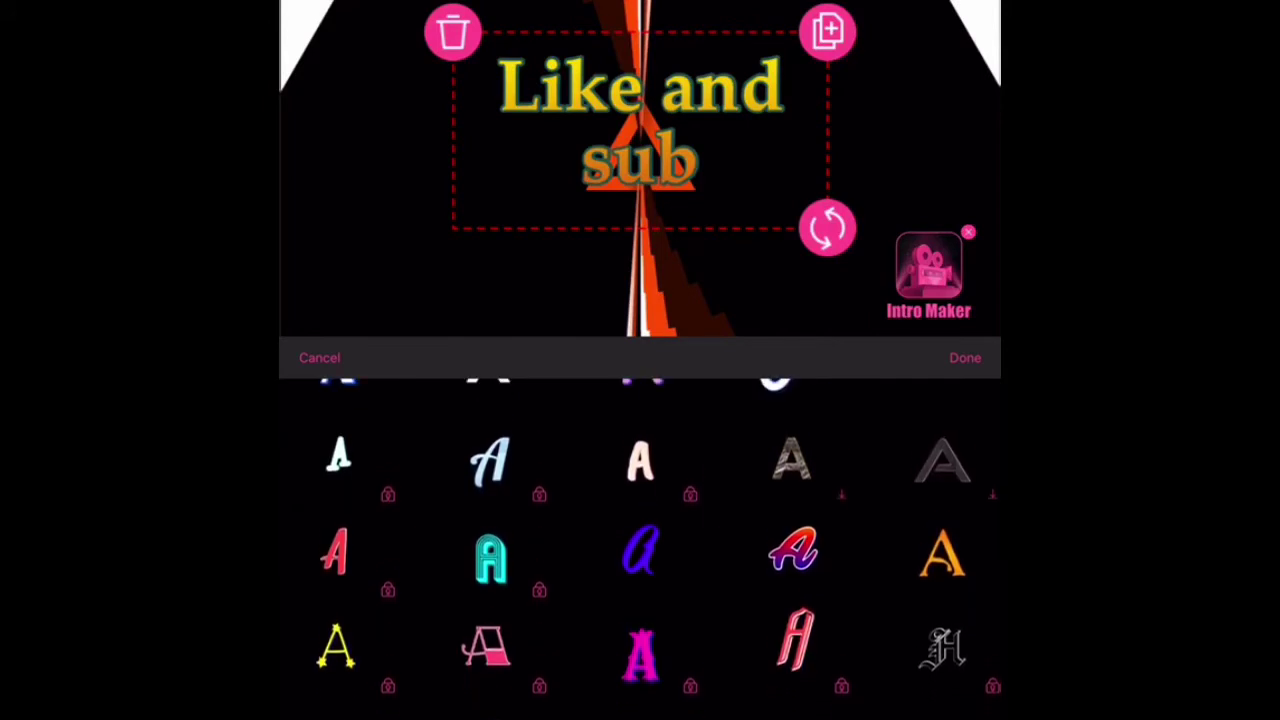
pyautogui.scroll(3, 640, 548)
pyautogui.scroll(3, 640, 548)
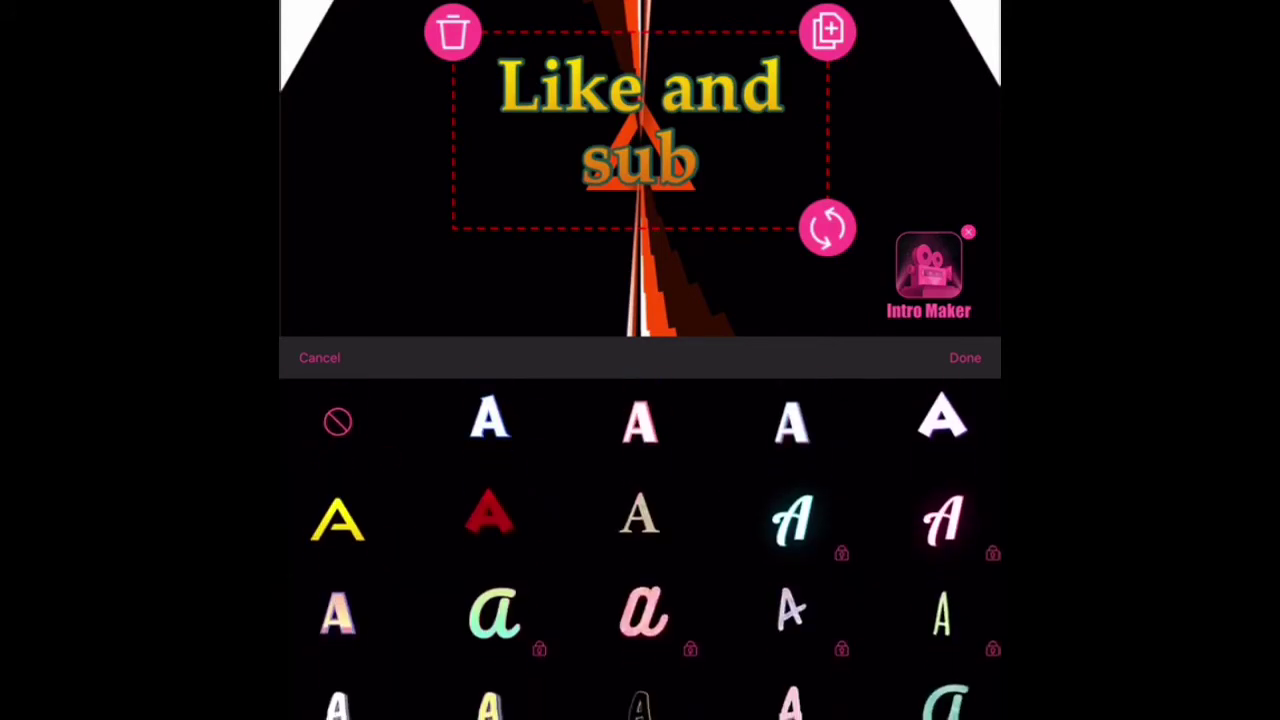
pyautogui.click(640, 399)
# - Set 'Like and sub' in a handwritten font
pyautogui.click(352, 399)
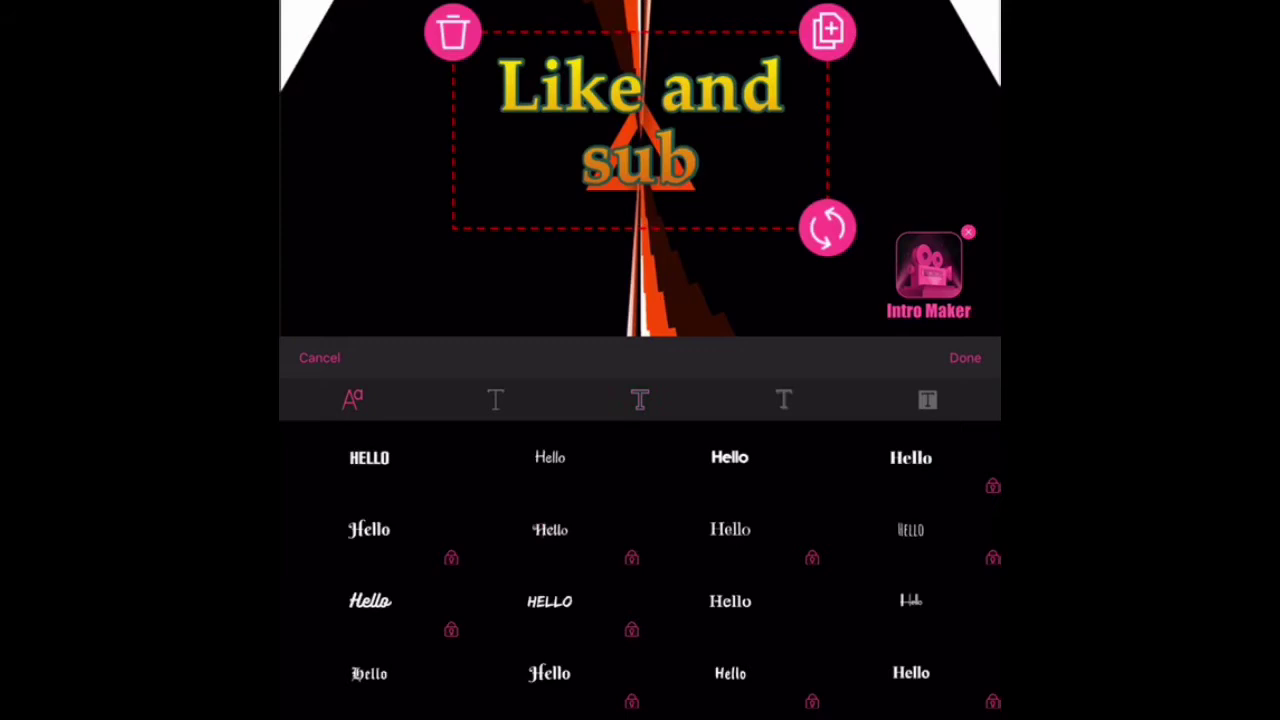
pyautogui.scroll(-1, 640, 570)
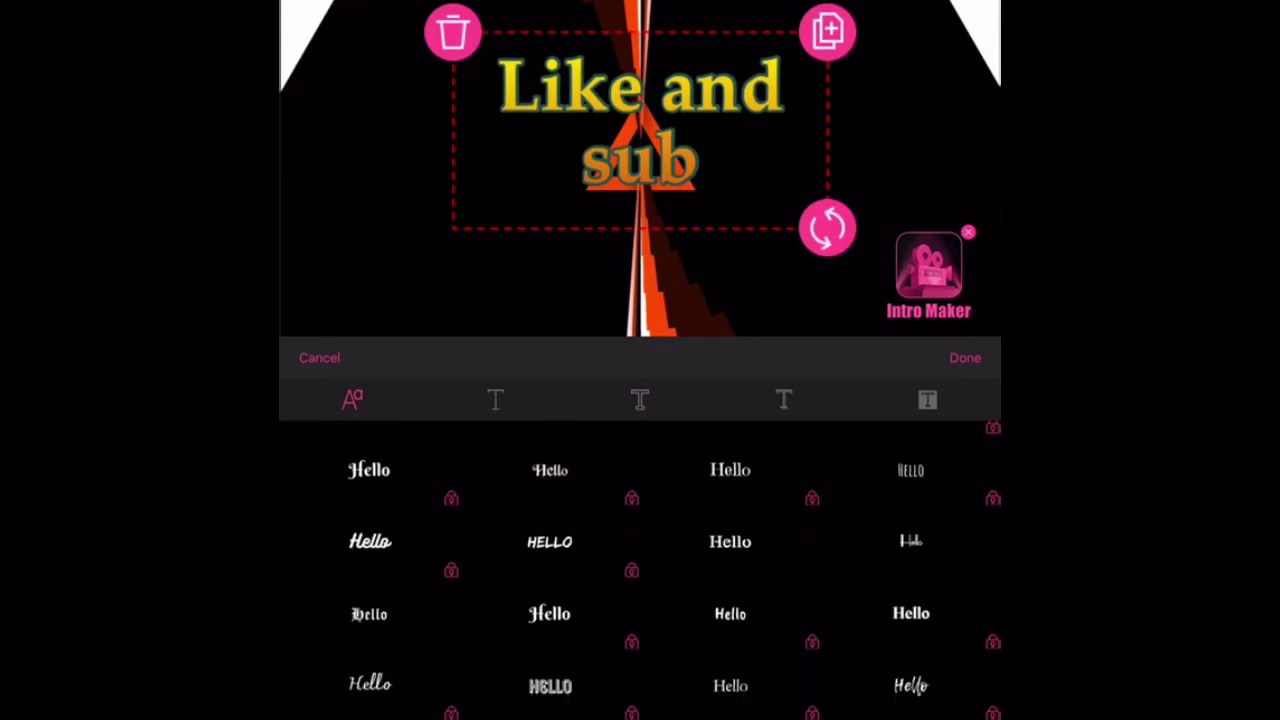
pyautogui.scroll(1, 640, 570)
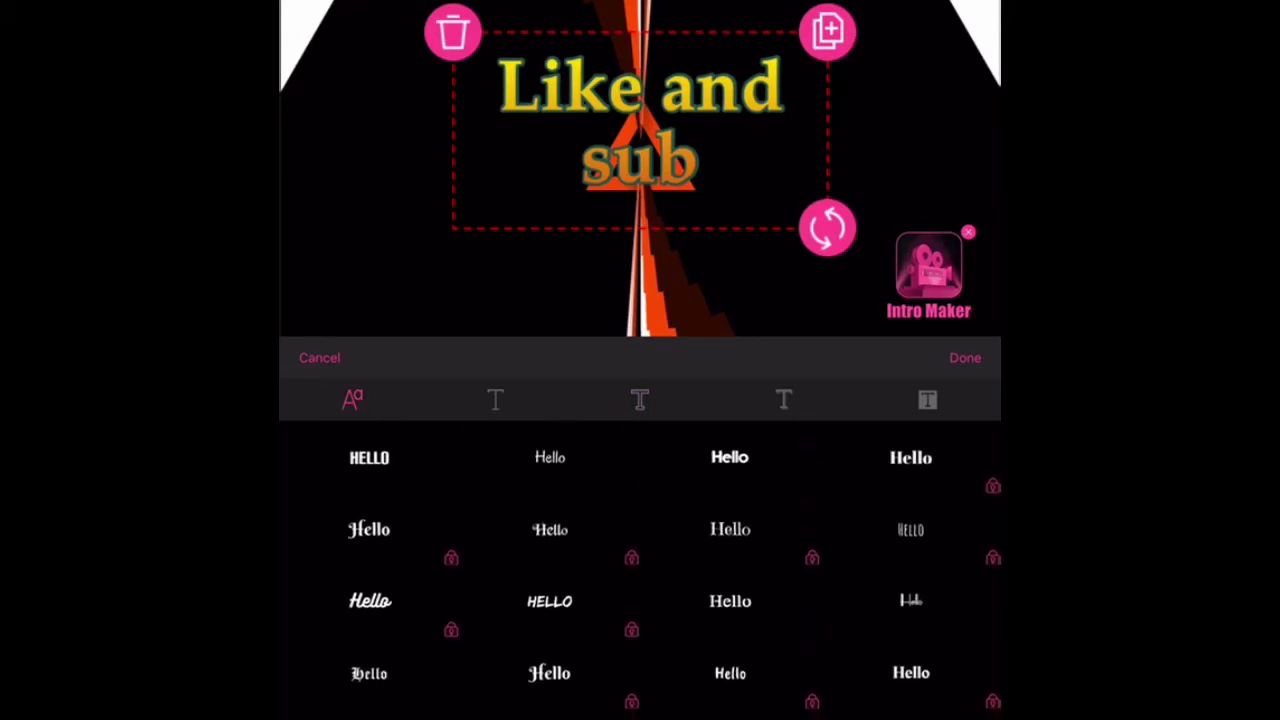
pyautogui.scroll(-5, 640, 570)
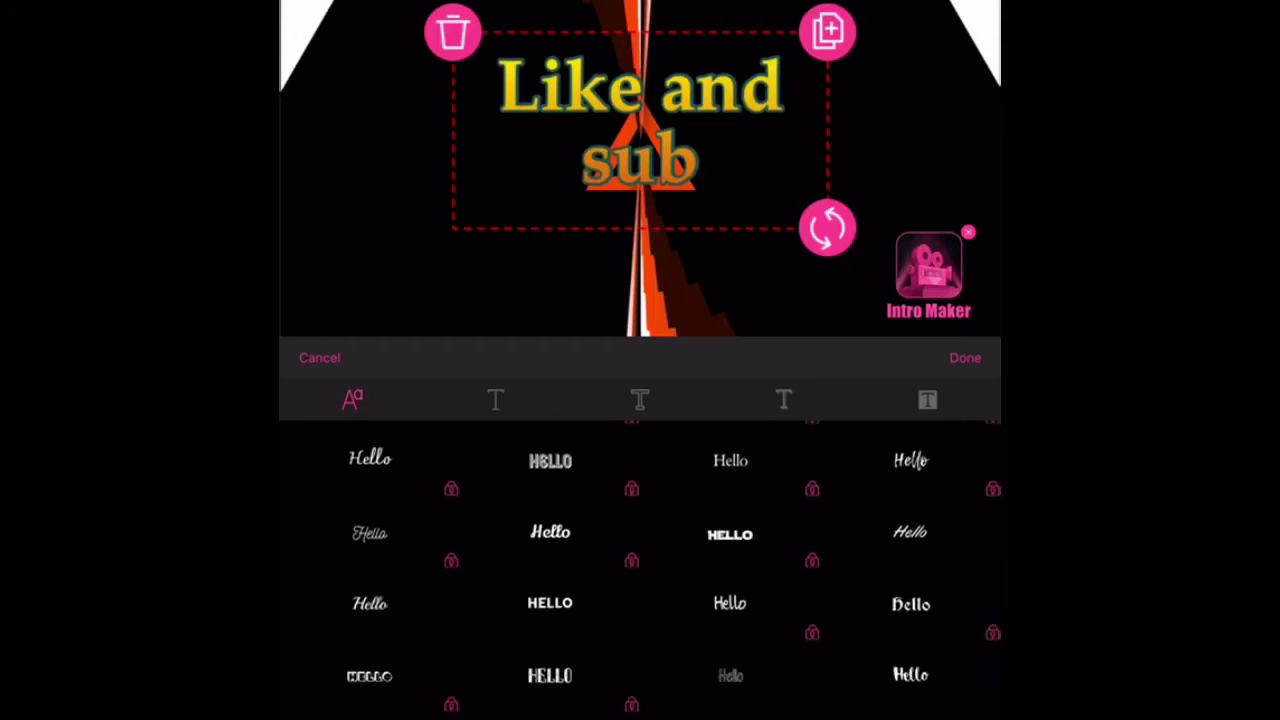
pyautogui.click(730, 658)
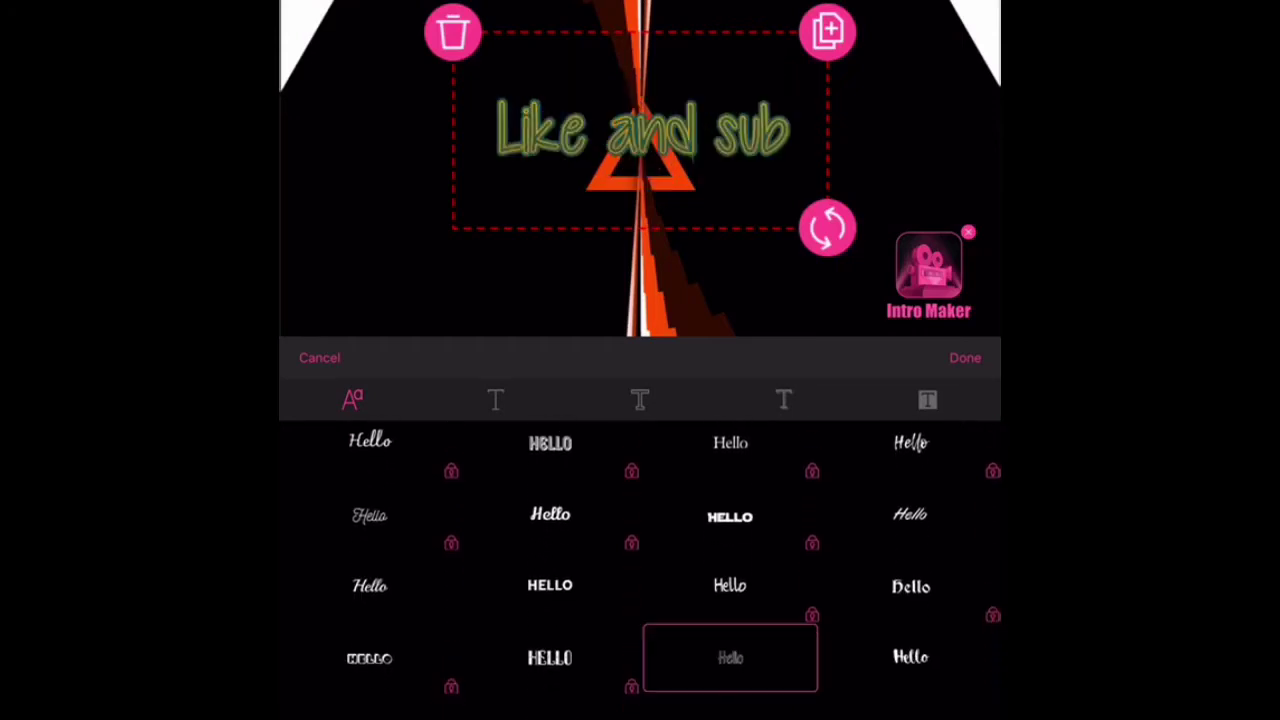
# - Change the caption outline to black, keep shadow and background off, and finish
pyautogui.click(640, 400)
pyautogui.click(495, 400)
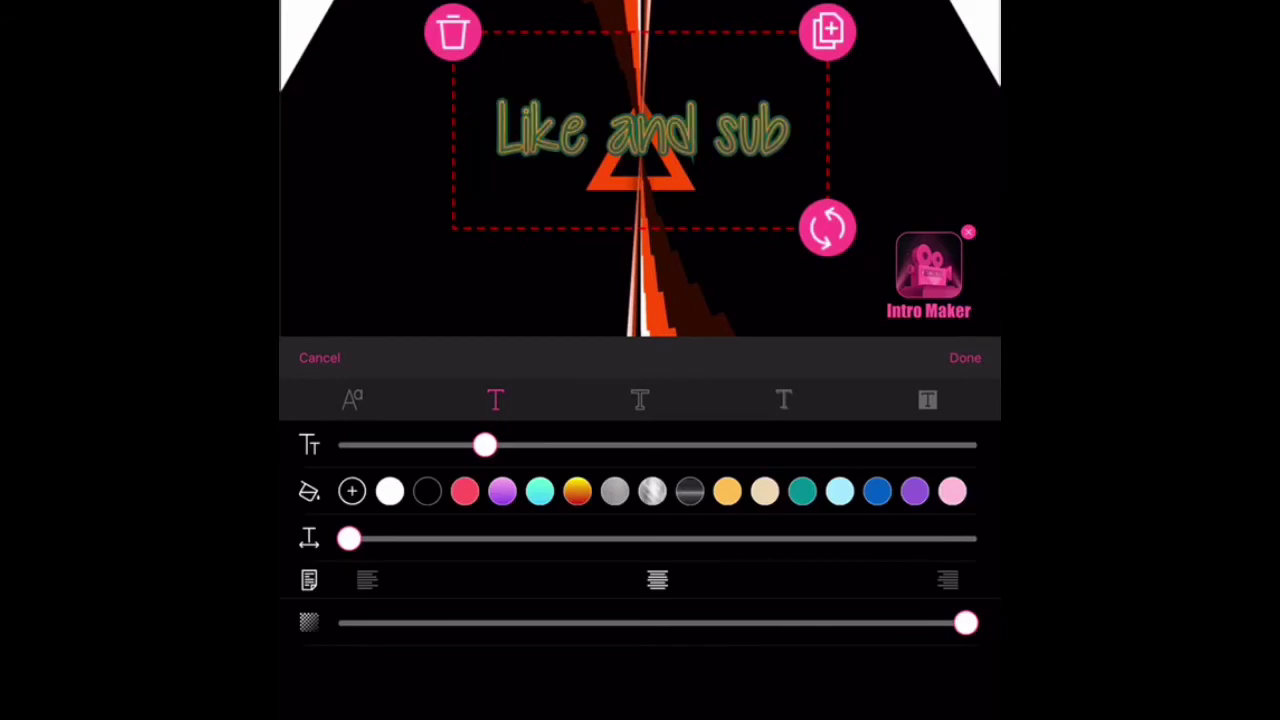
pyautogui.click(640, 400)
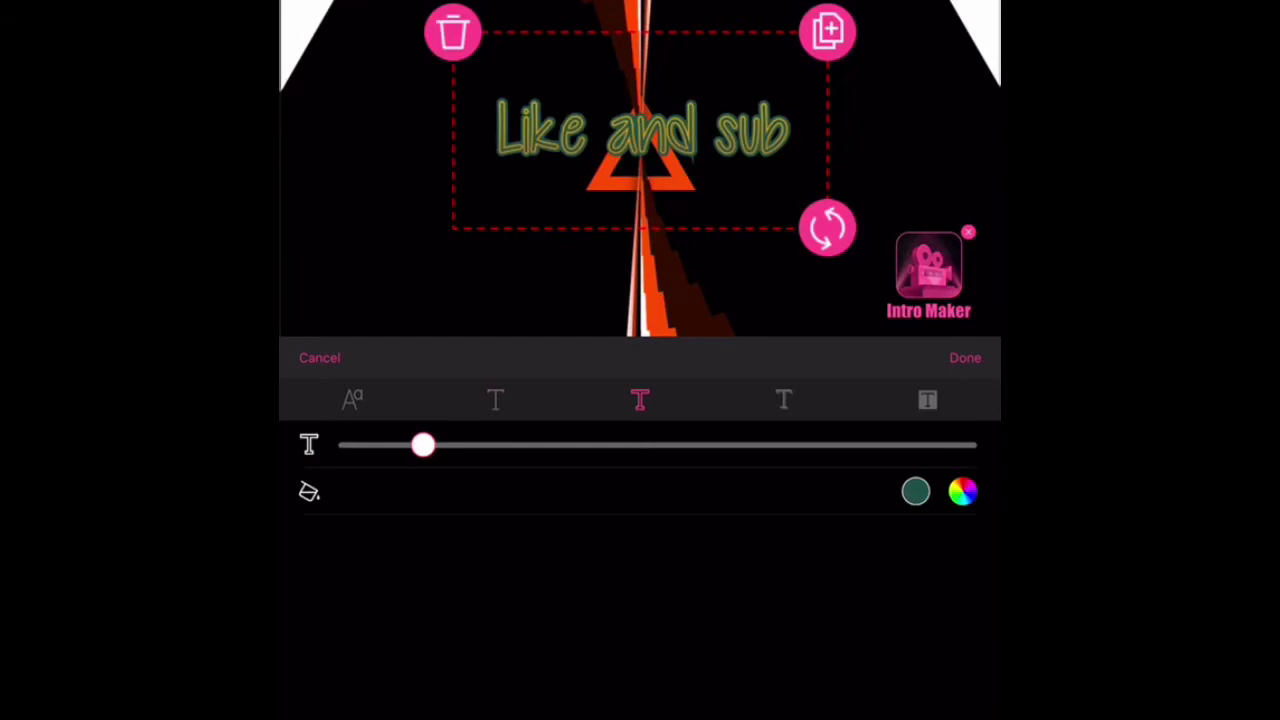
pyautogui.click(962, 491)
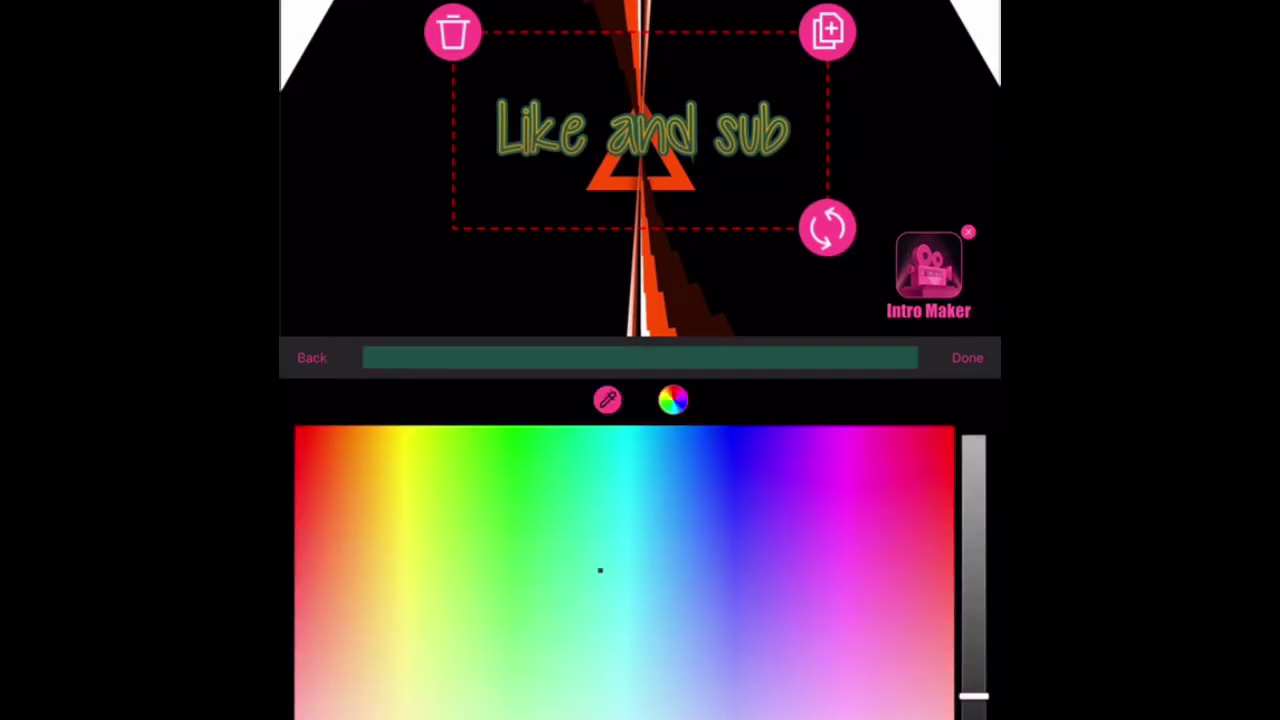
pyautogui.moveTo(974, 696); pyautogui.dragTo(974, 716)
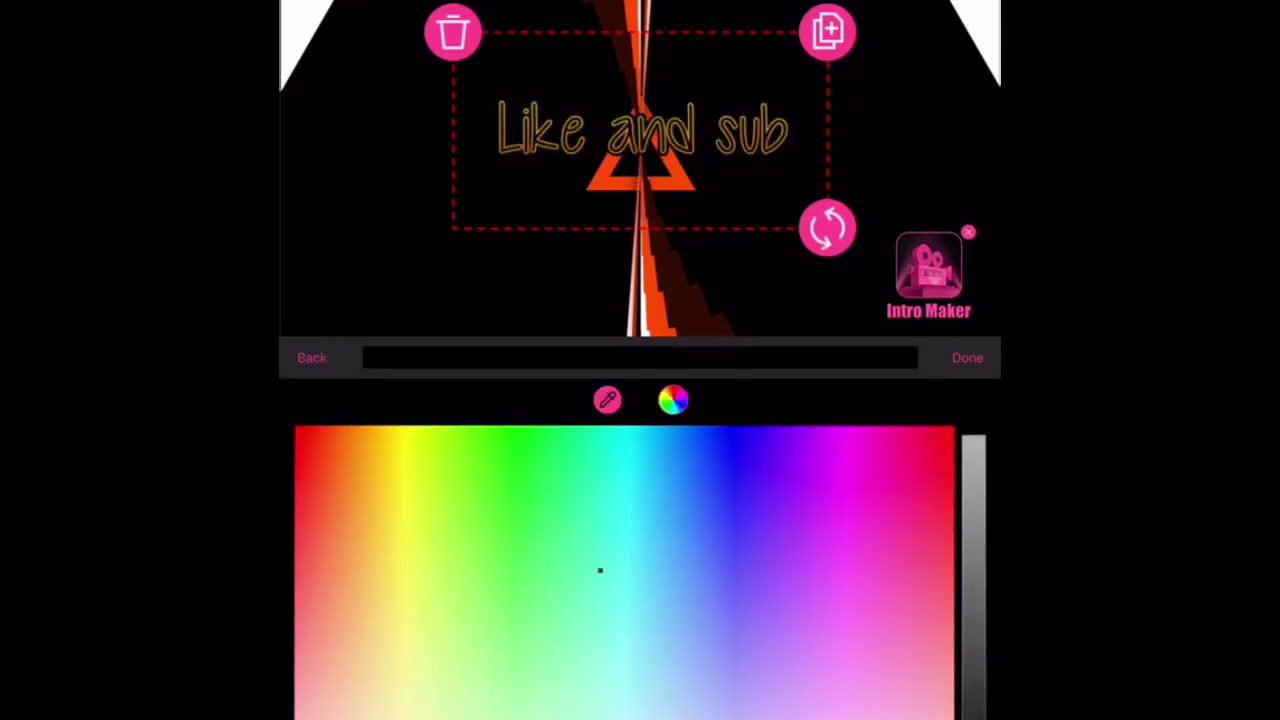
pyautogui.click(967, 357)
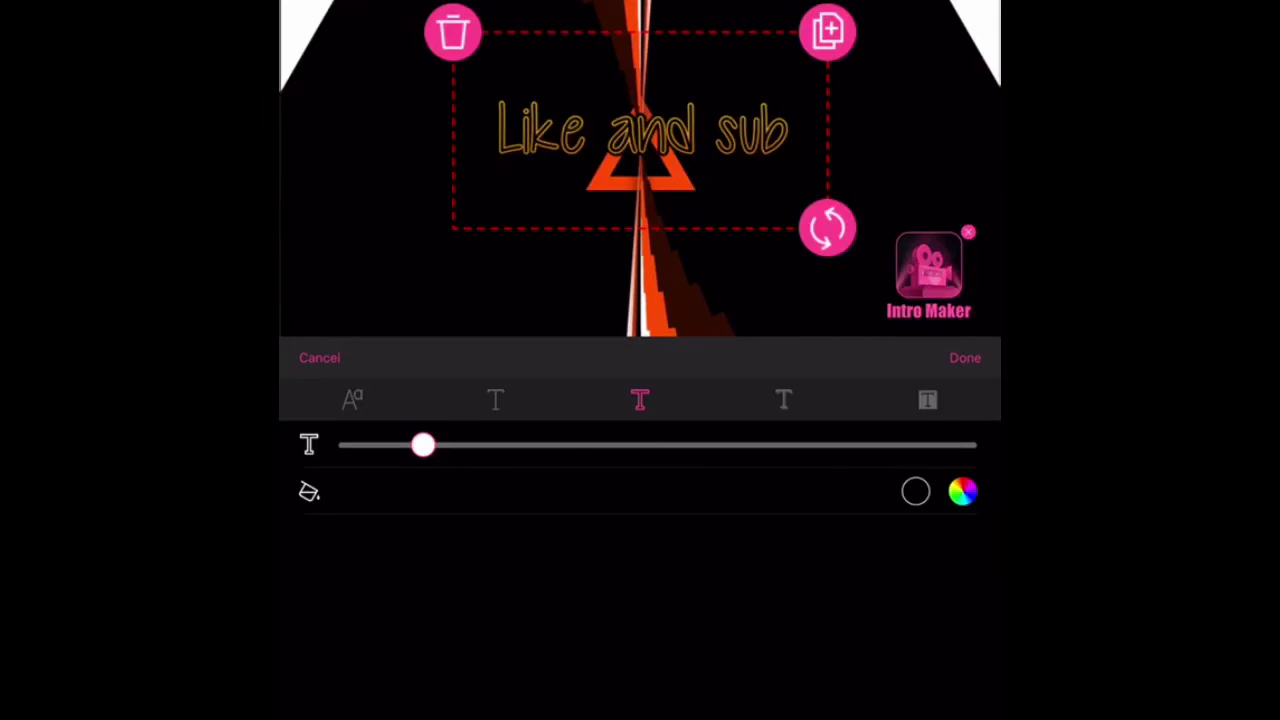
pyautogui.click(783, 400)
pyautogui.click(928, 400)
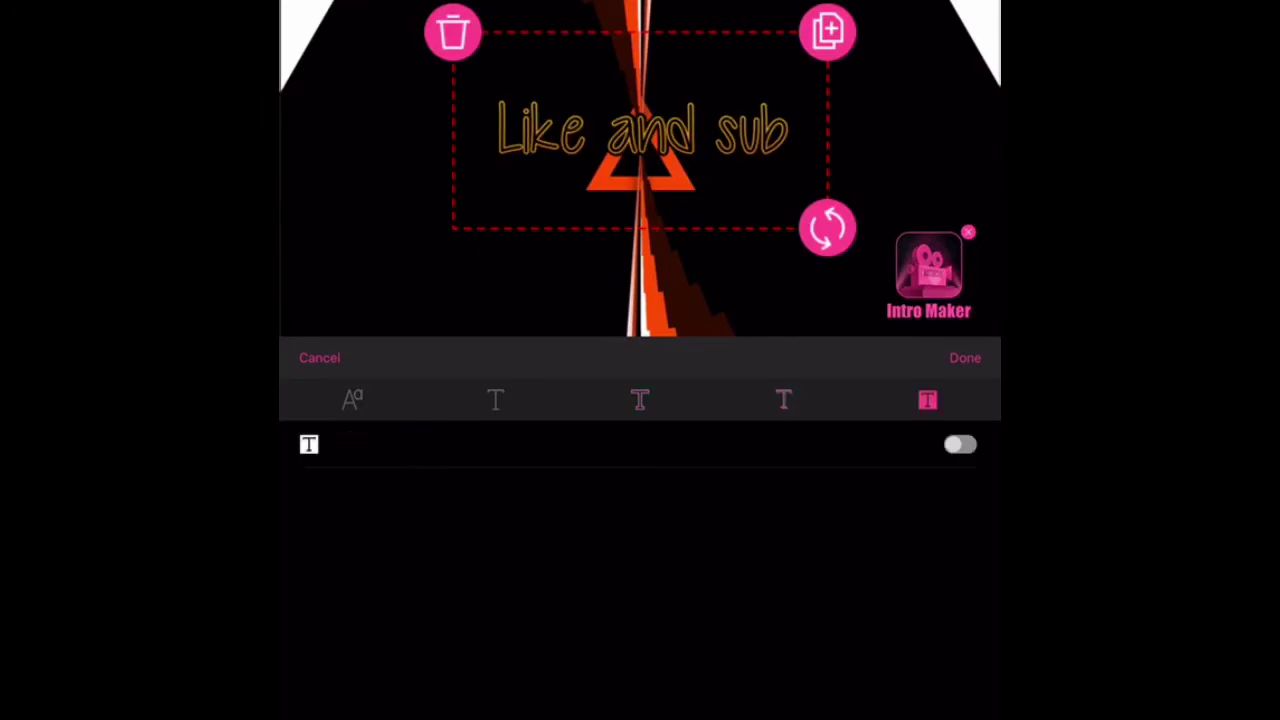
pyautogui.click(965, 357)
# - Rewind the preview and check the Reaper title's style presets, leaving it in plain outline
pyautogui.moveTo(820, 520); pyautogui.dragTo(420, 520)
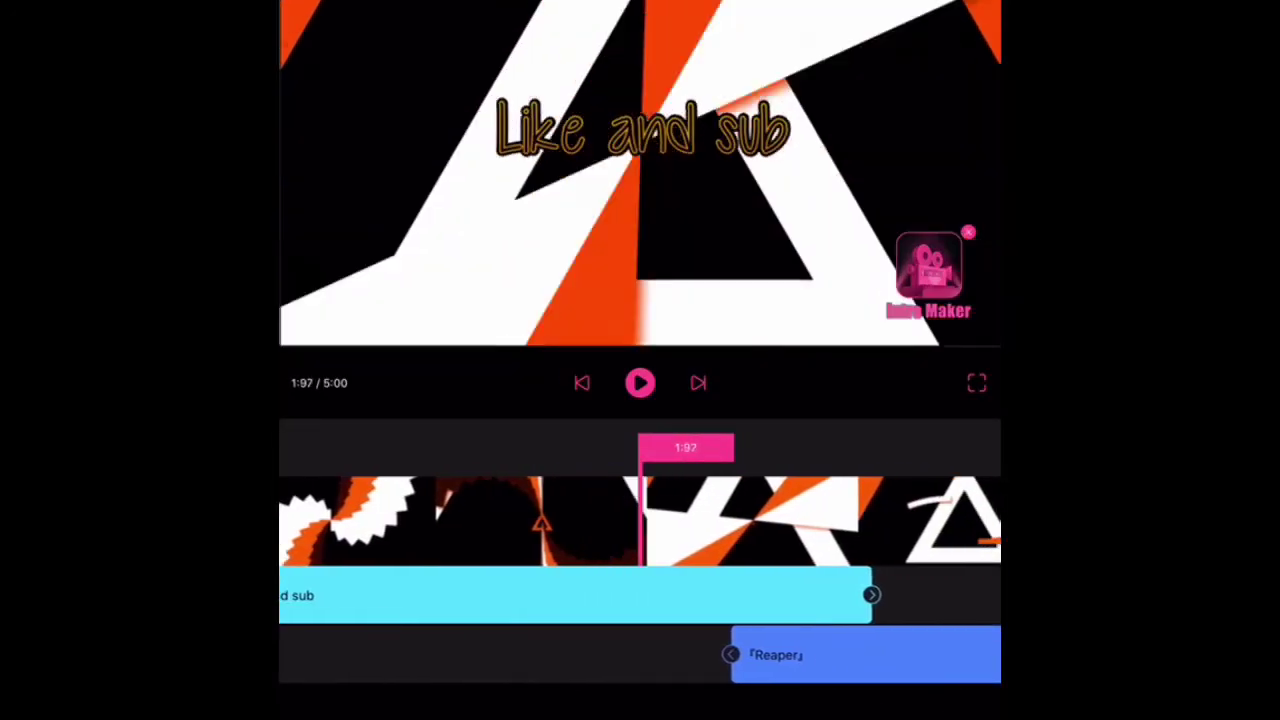
pyautogui.moveTo(500, 520); pyautogui.dragTo(665, 520)
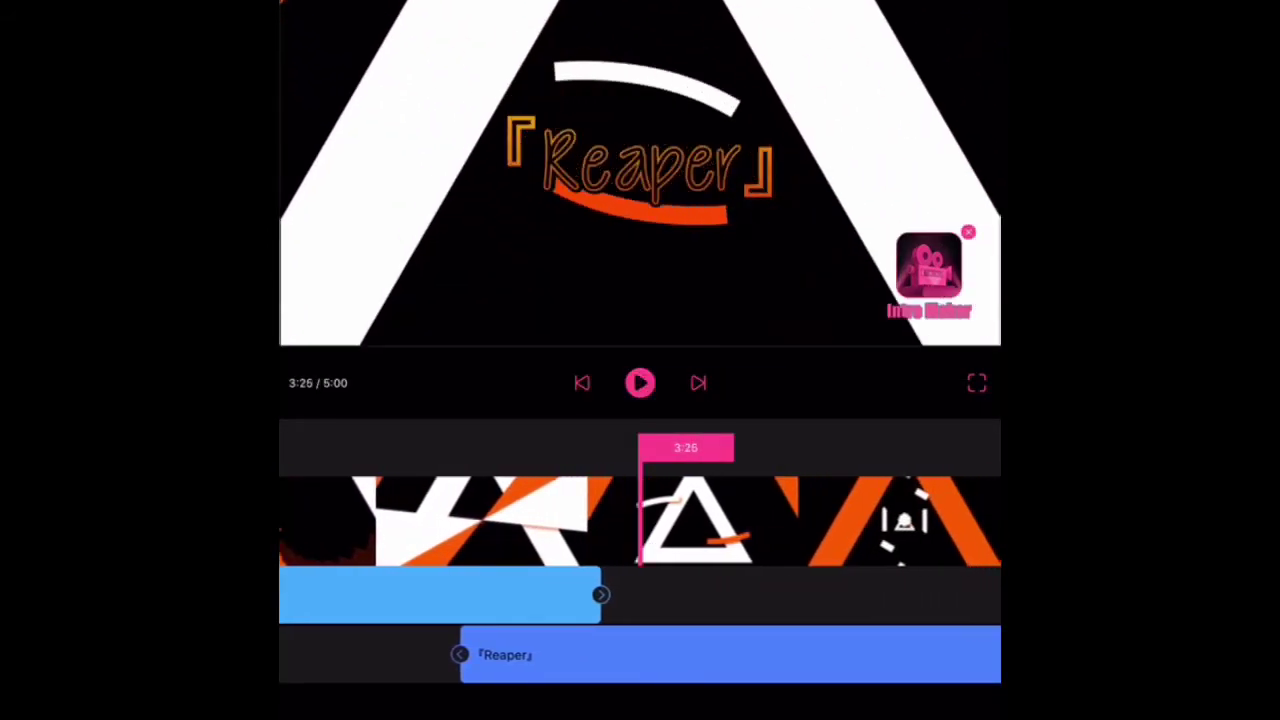
pyautogui.click(700, 655)
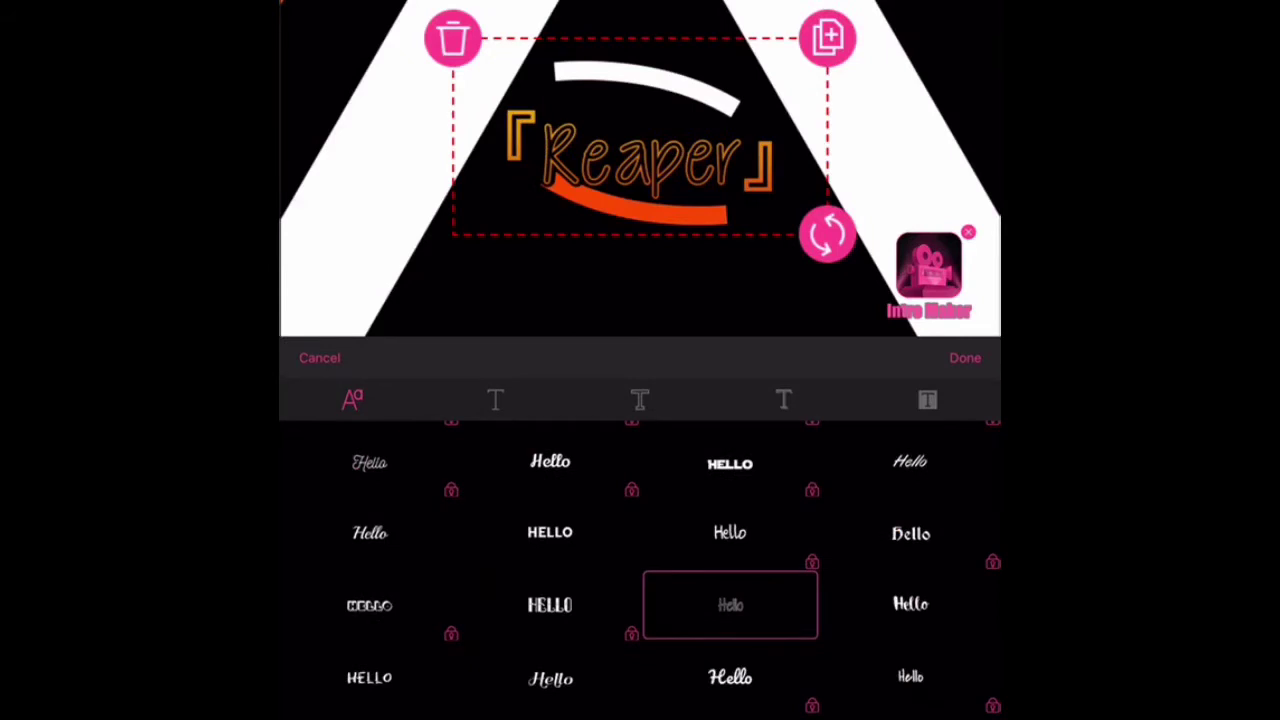
pyautogui.click(495, 400)
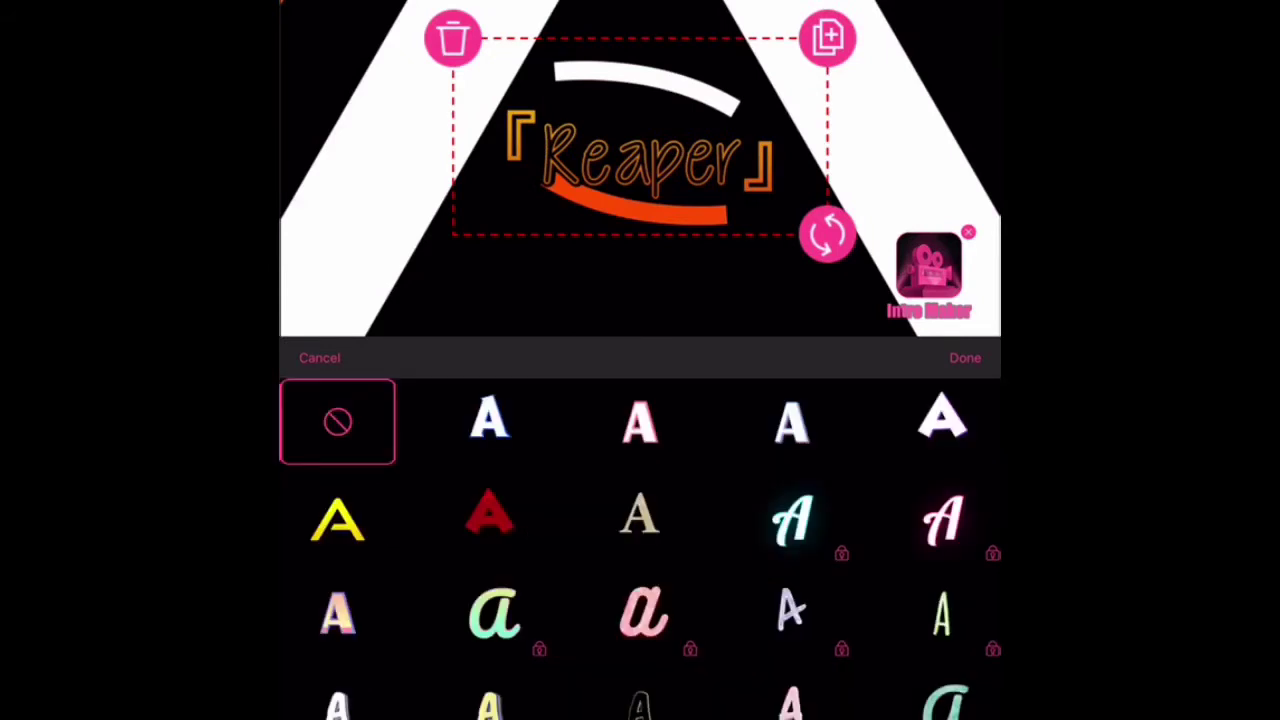
pyautogui.click(965, 357)
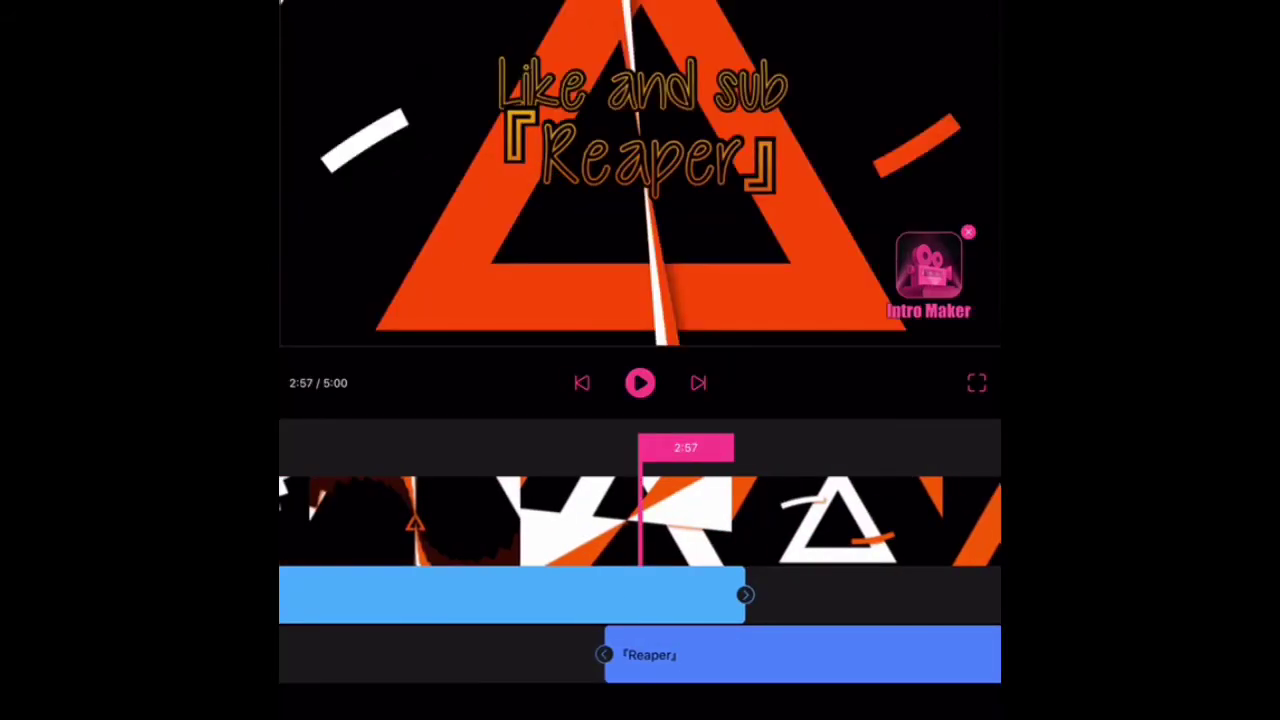
# - Try the white caps preset on 'Like and sub', then revert it to no preset
pyautogui.click(700, 655)
pyautogui.click(495, 395)
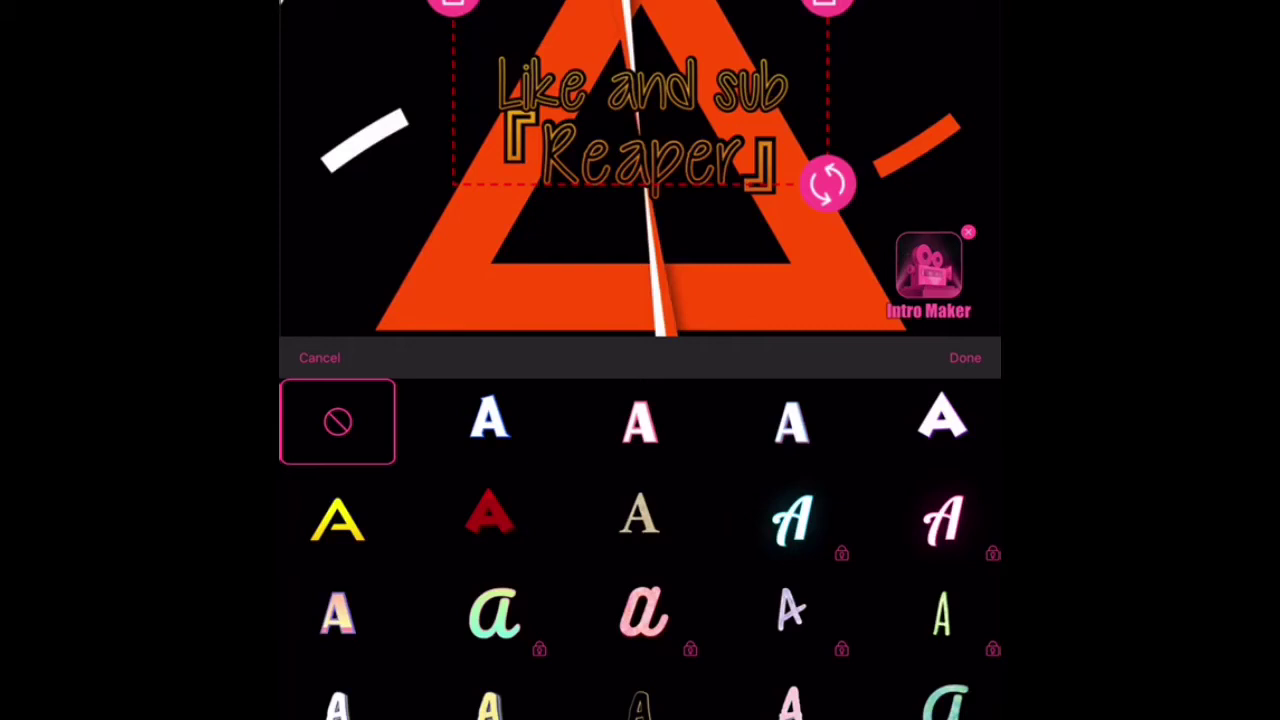
pyautogui.click(942, 421)
pyautogui.click(337, 421)
pyautogui.click(965, 357)
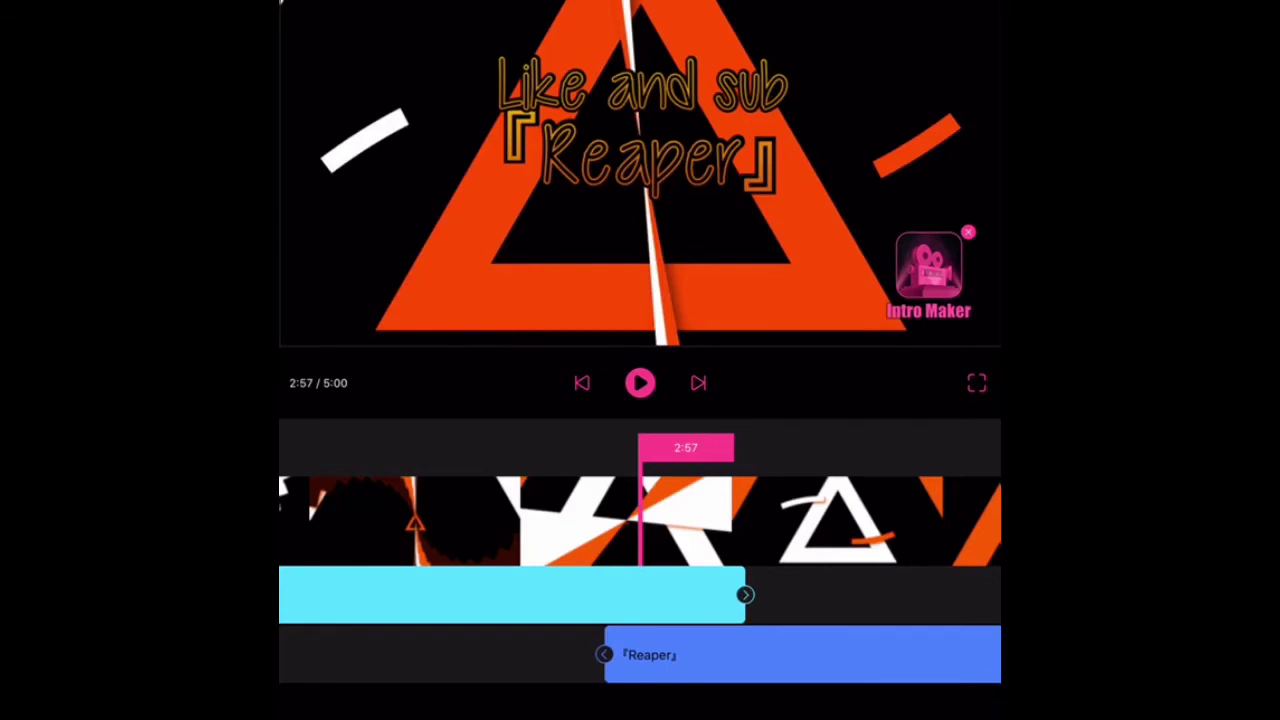
# - Nudge 'Like and sub' slightly down and right and confirm the text changes
pyautogui.click(510, 595)
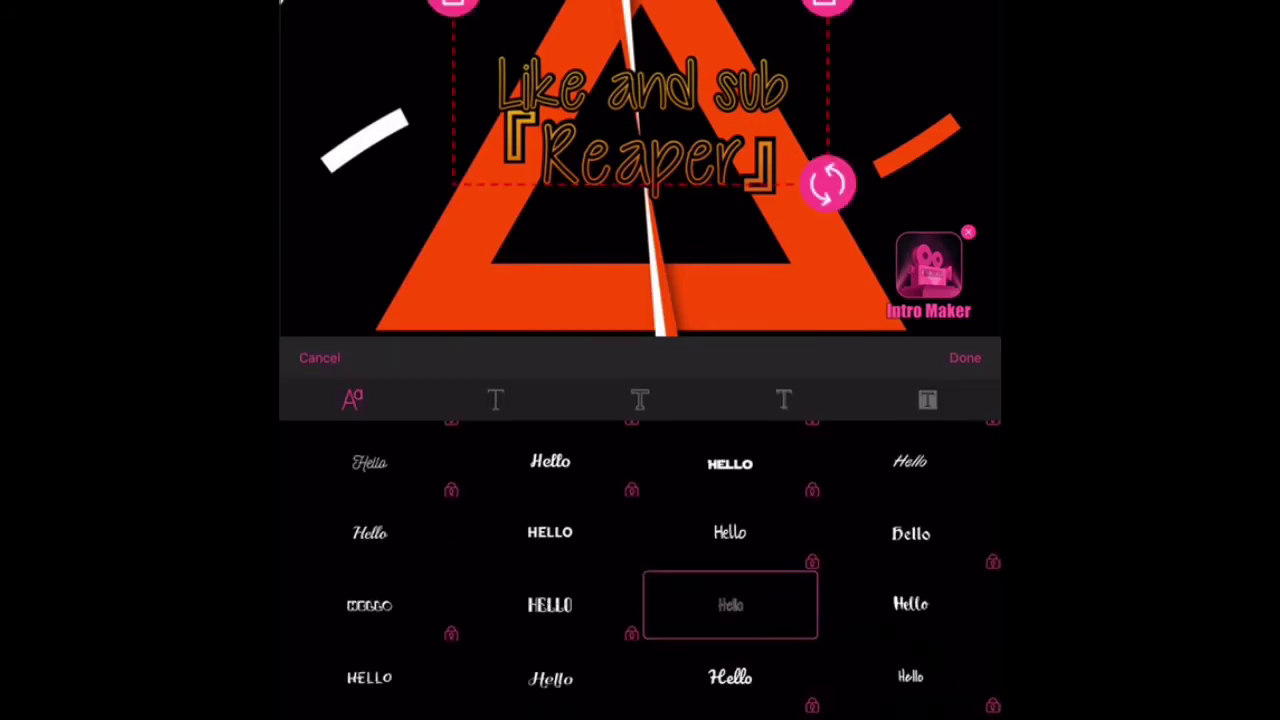
pyautogui.moveTo(643, 44); pyautogui.dragTo(651, 51)
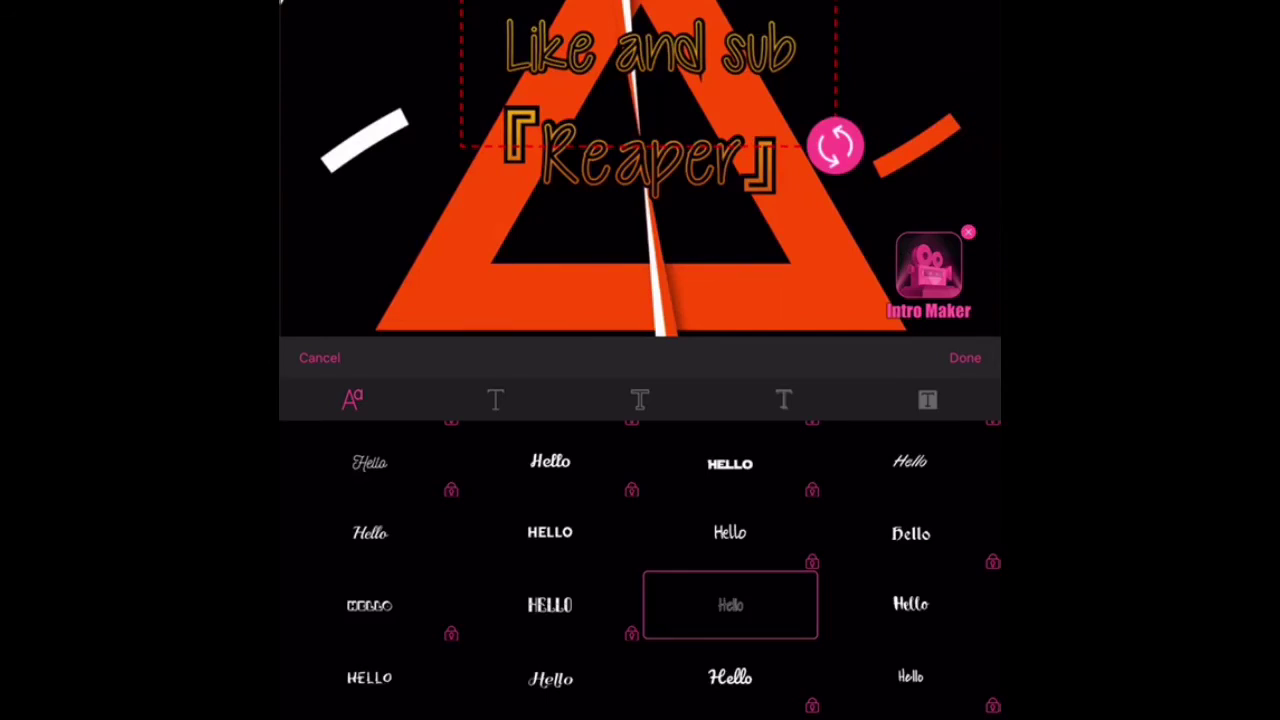
pyautogui.click(965, 357)
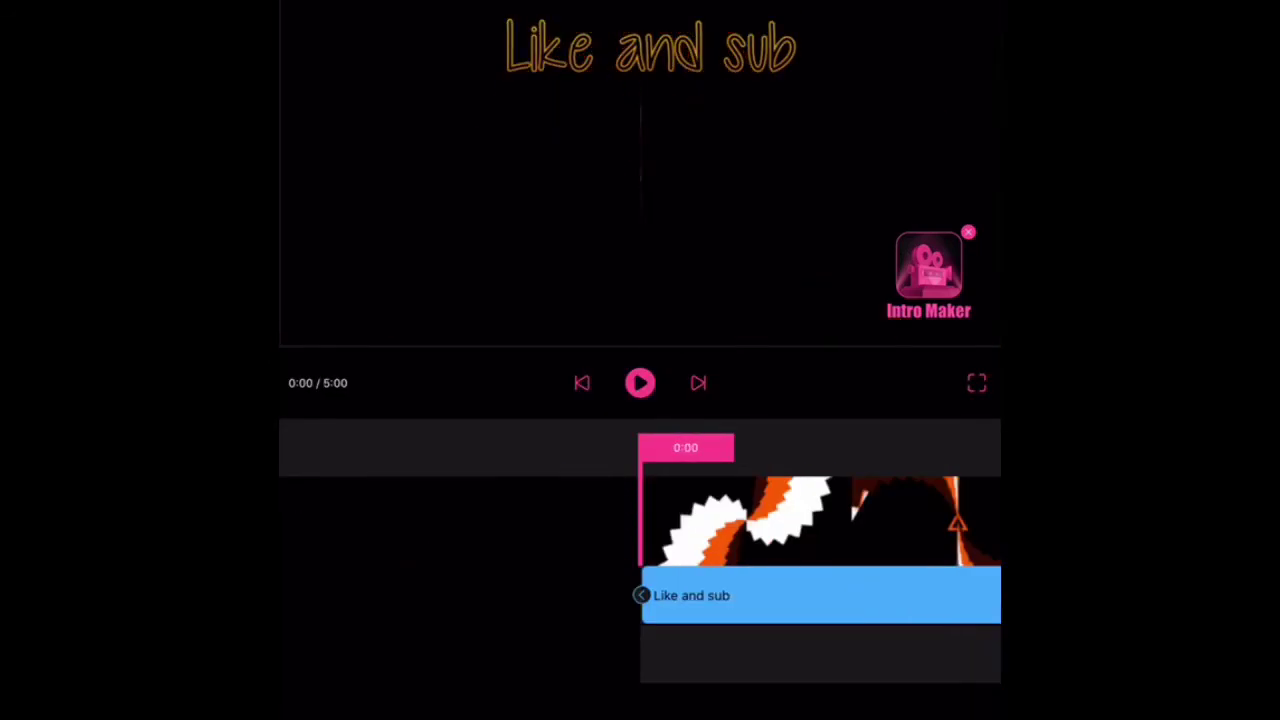
# - Play the edited Reaper intro preview and scrub its timeline back and forth
pyautogui.click(640, 383)
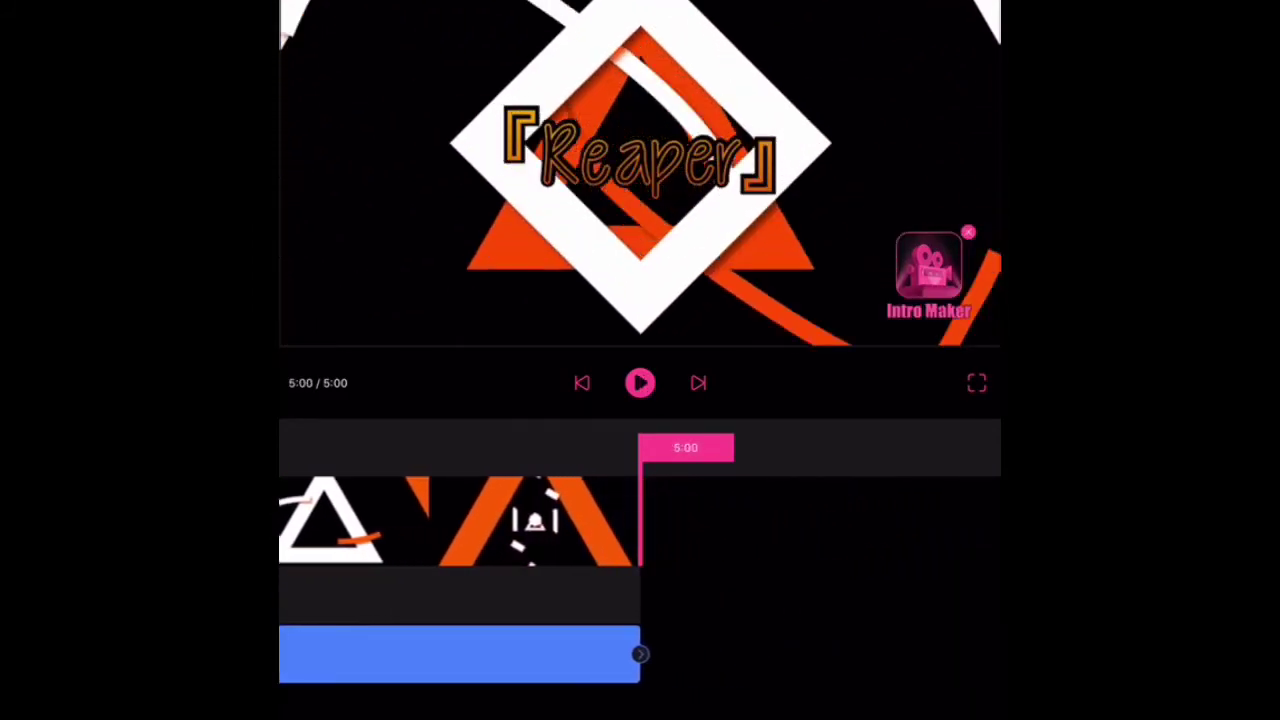
pyautogui.hscroll(-10, 640, 560)
pyautogui.hscroll(-10, 640, 560)
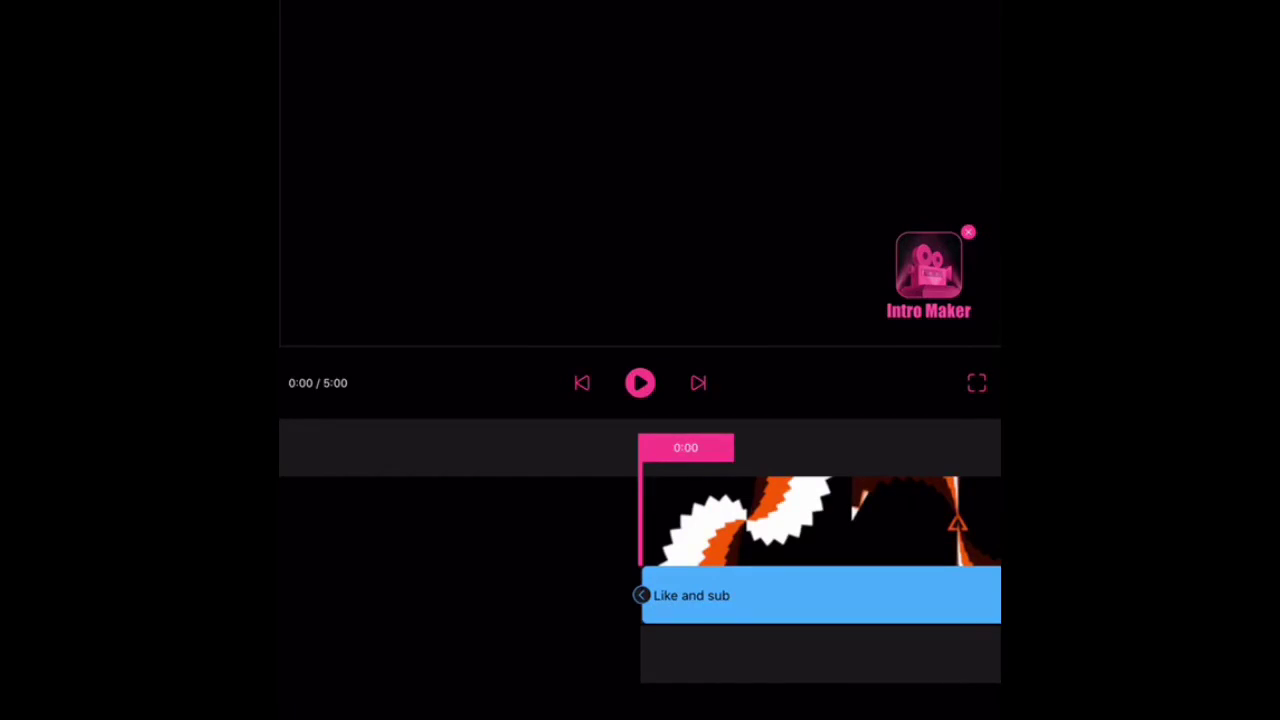
pyautogui.hscroll(2, 640, 560)
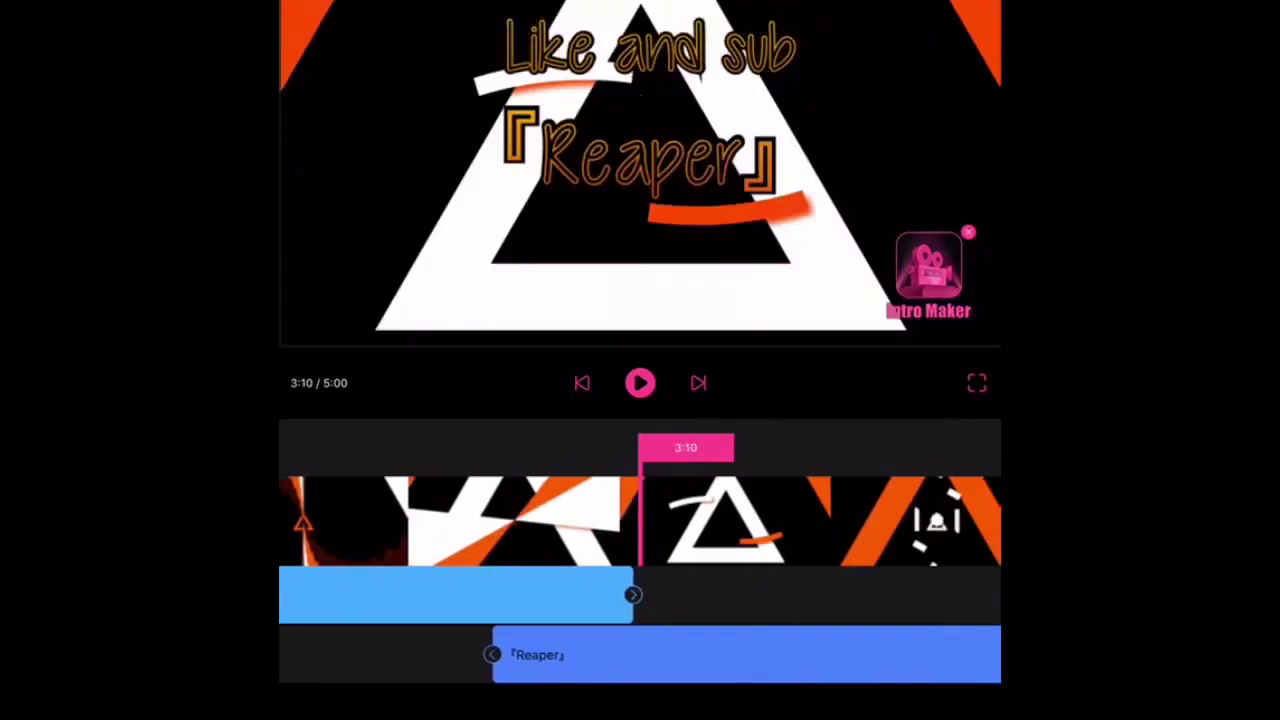
pyautogui.hscroll(10, 640, 560)
pyautogui.hscroll(4, 640, 560)
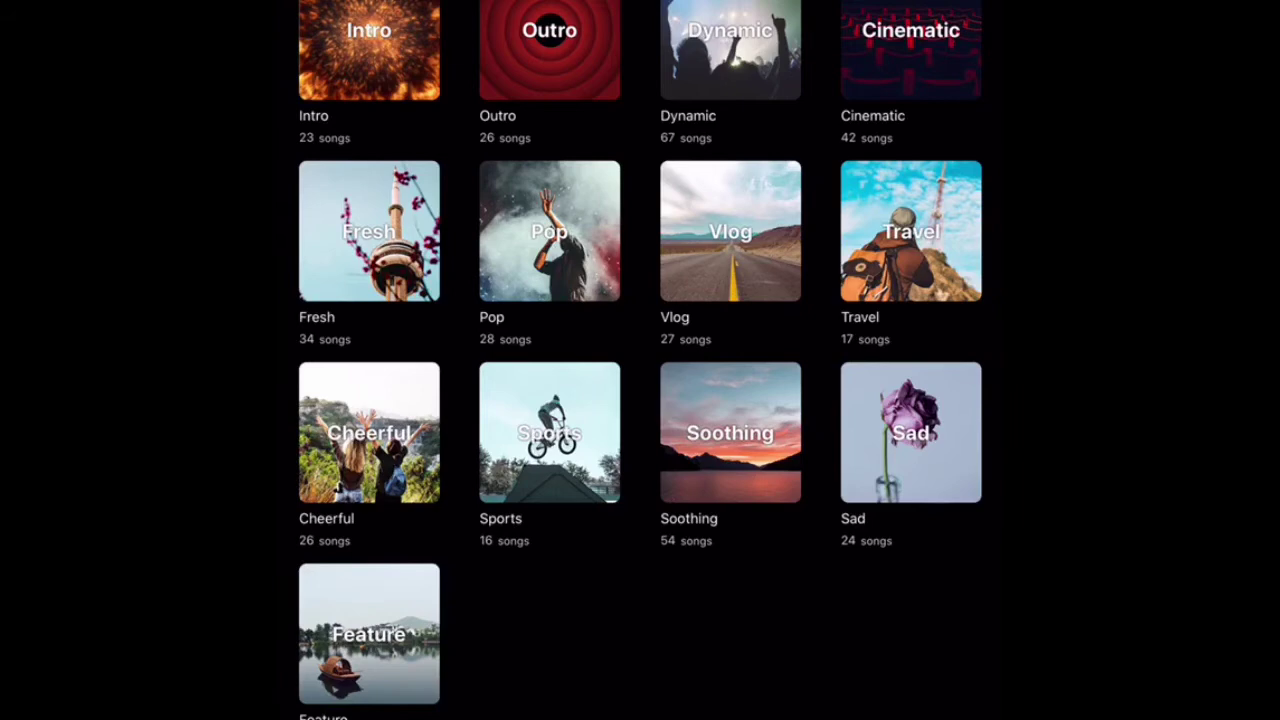
# - In the Intro music category, preview Epic Battle Music, Firefly and Golden Hour
pyautogui.click(369, 50)
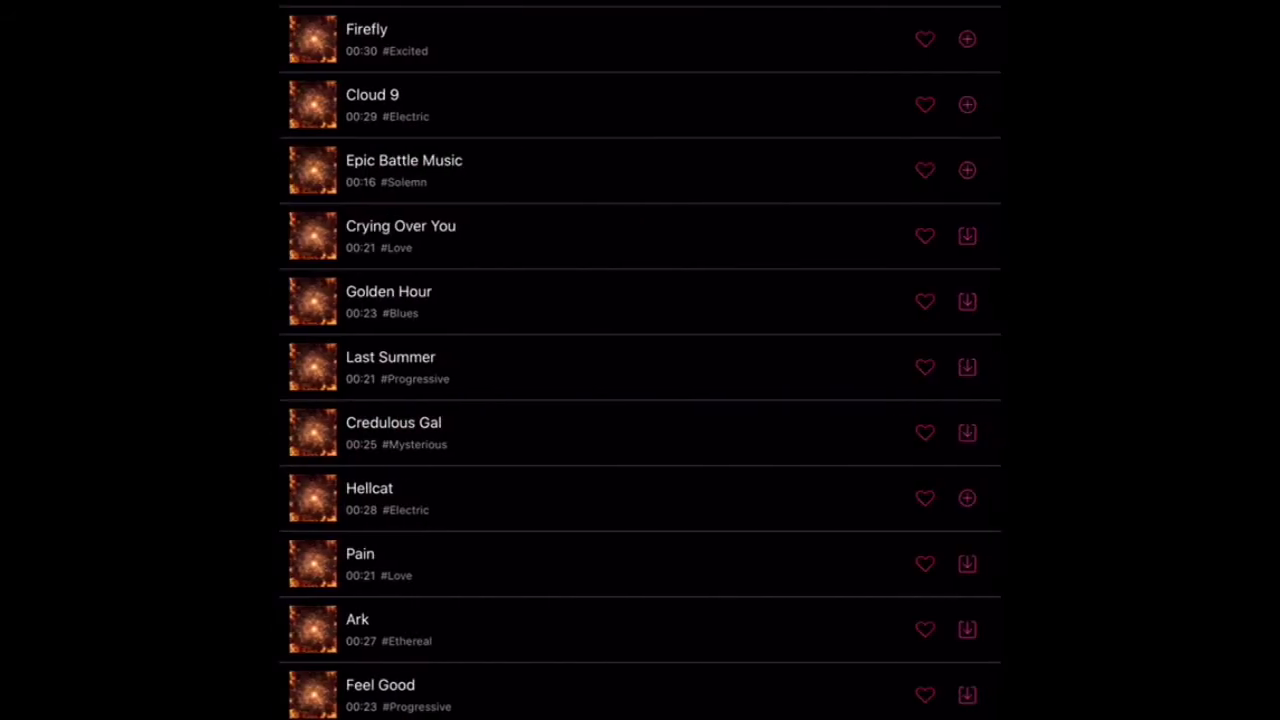
pyautogui.click(404, 170)
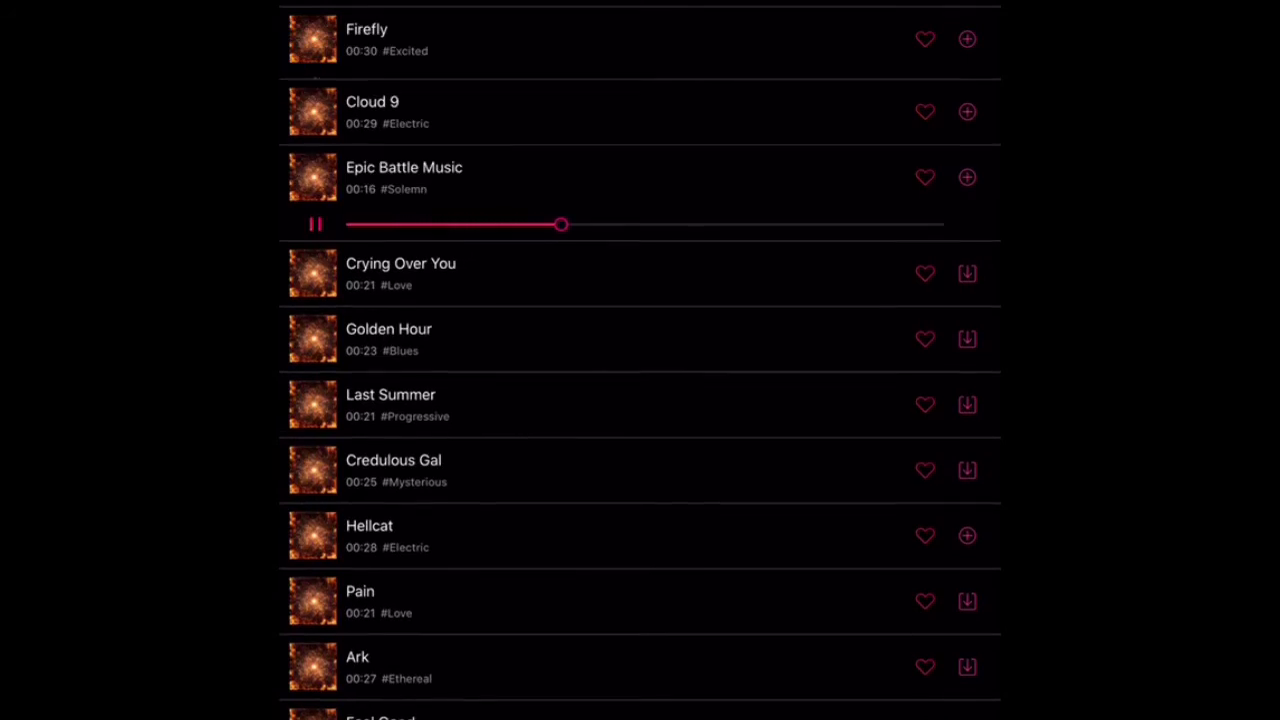
pyautogui.click(400, 38)
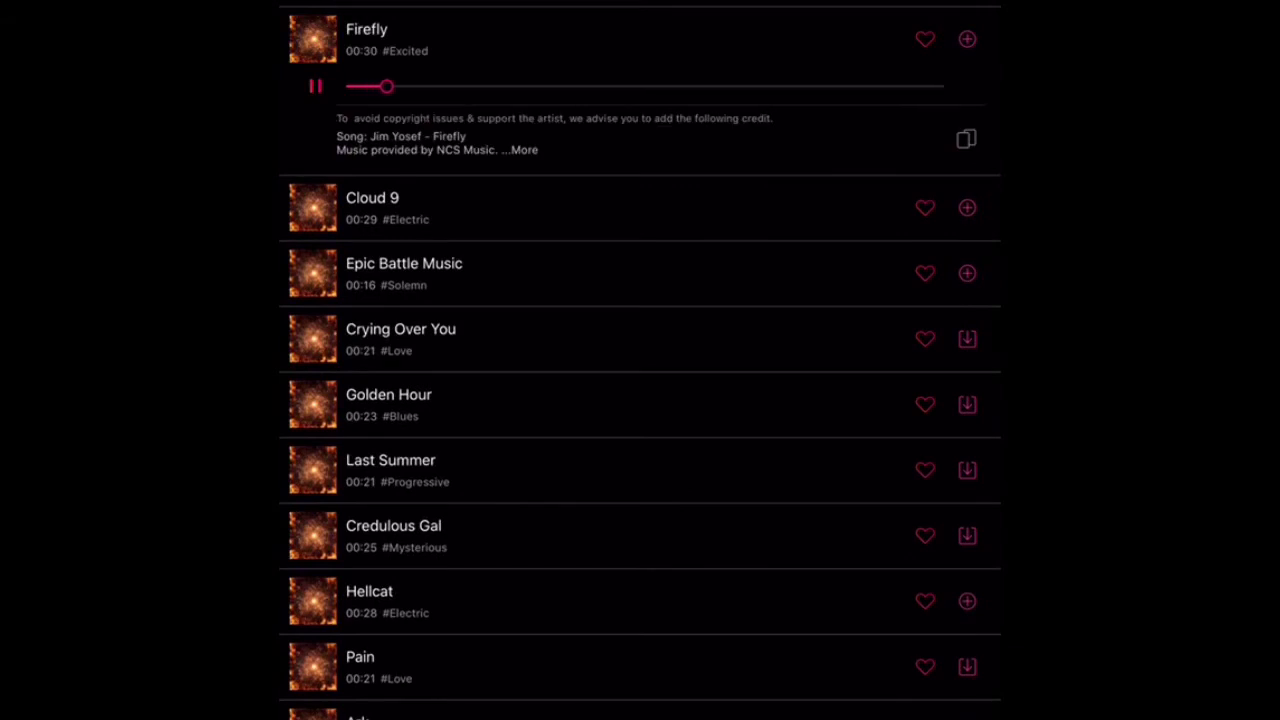
pyautogui.click(390, 404)
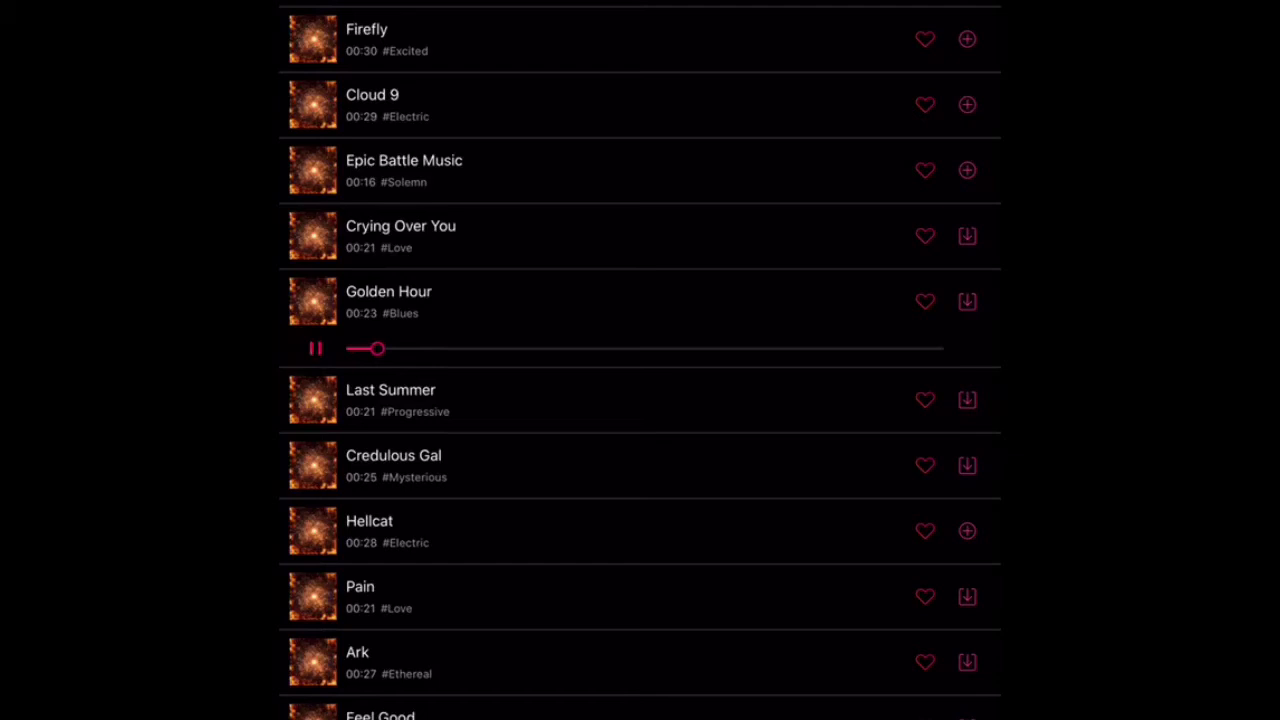
pyautogui.click(315, 348)
# - Preview Feel Good, Epic Battle Music again, and Hellcat for the soundtrack
pyautogui.scroll(-3, 640, 360)
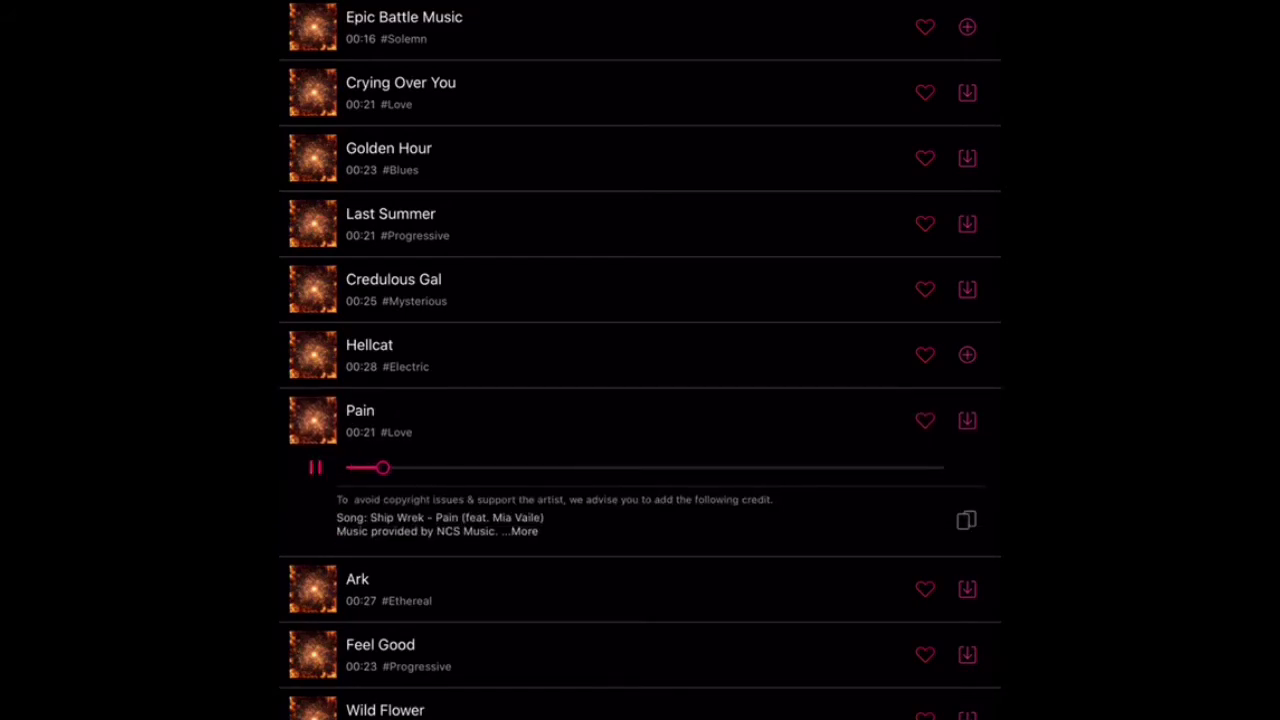
pyautogui.scroll(-2, 640, 360)
pyautogui.scroll(-1, 640, 360)
pyautogui.scroll(7, 640, 360)
pyautogui.scroll(-2, 640, 360)
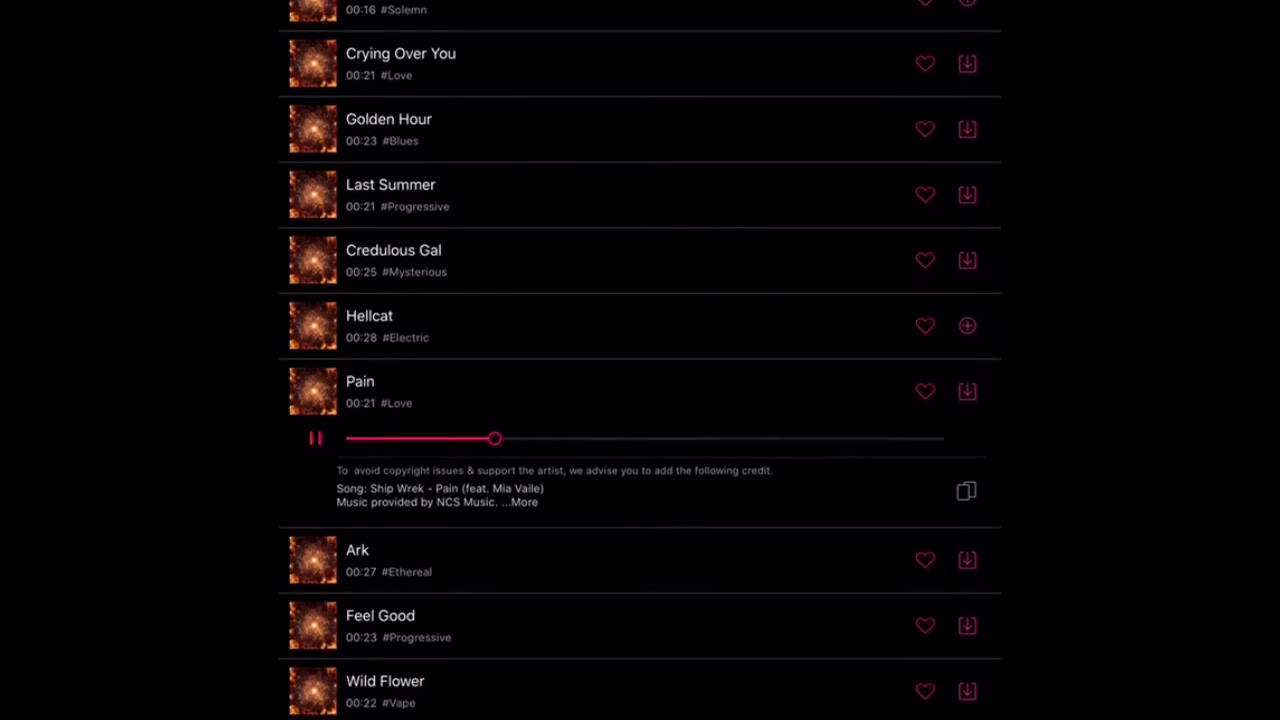
pyautogui.click(400, 625)
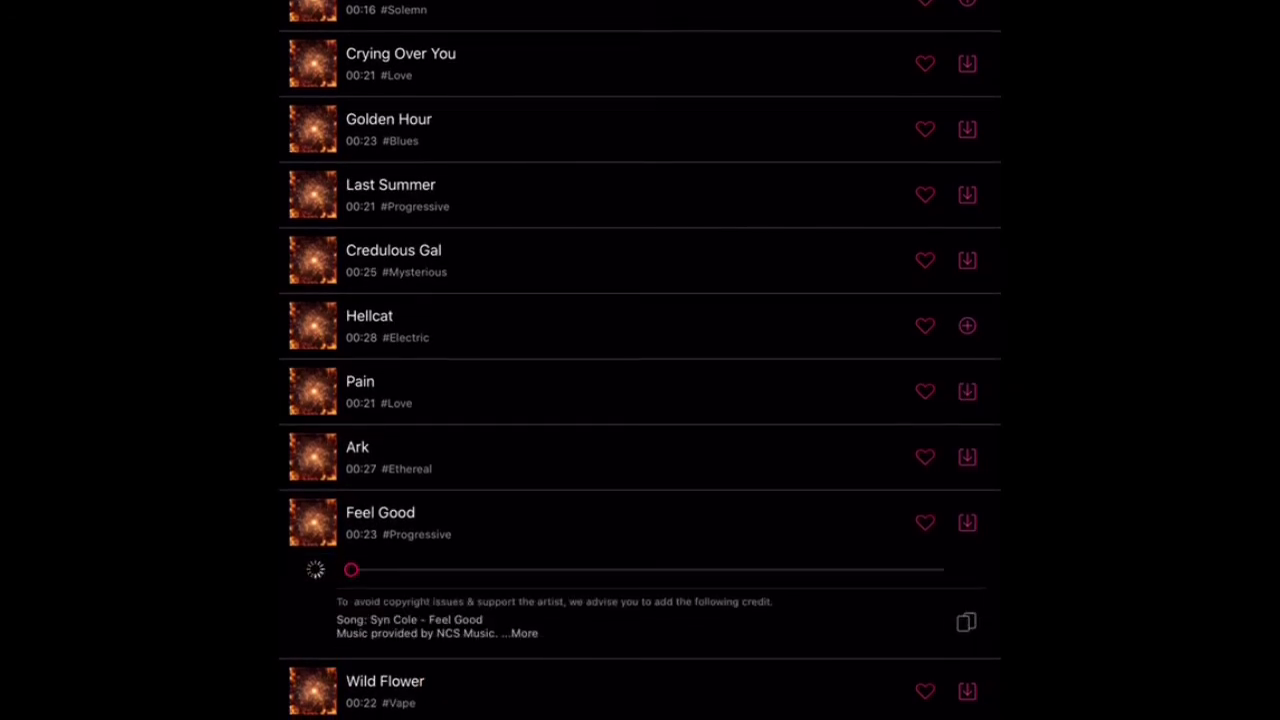
pyautogui.scroll(3, 640, 360)
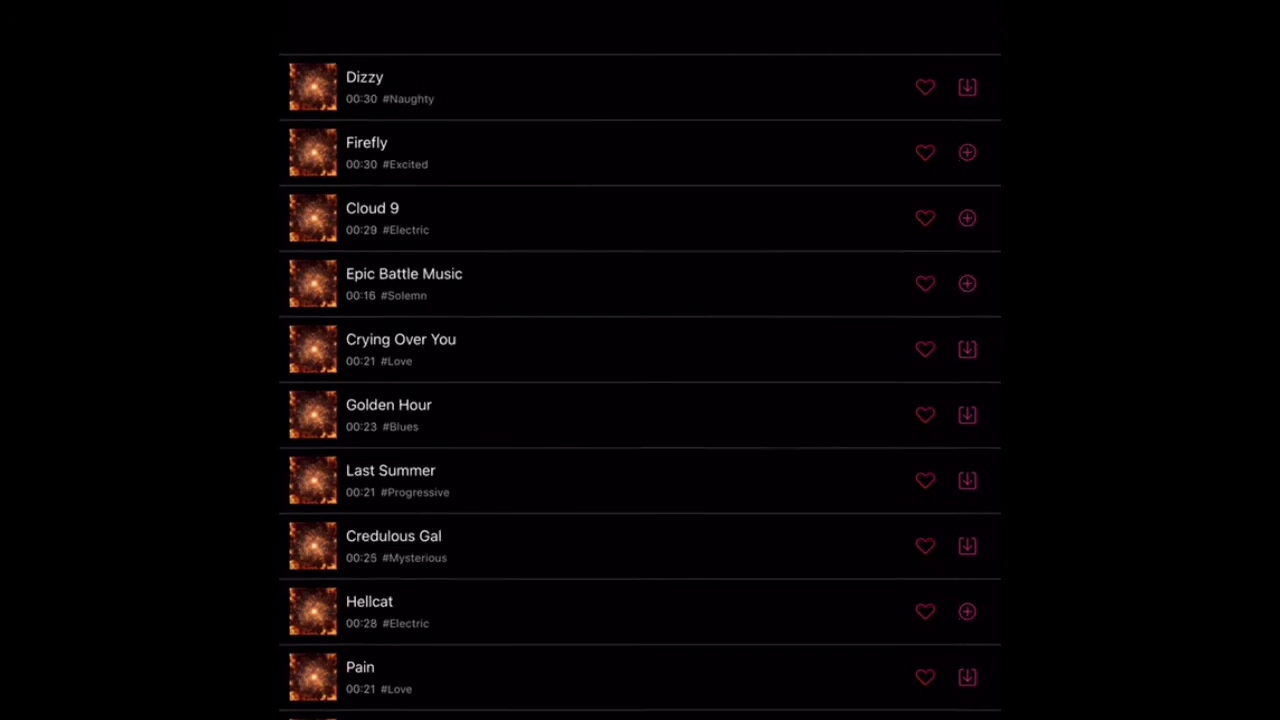
pyautogui.scroll(-1, 640, 360)
pyautogui.click(404, 170)
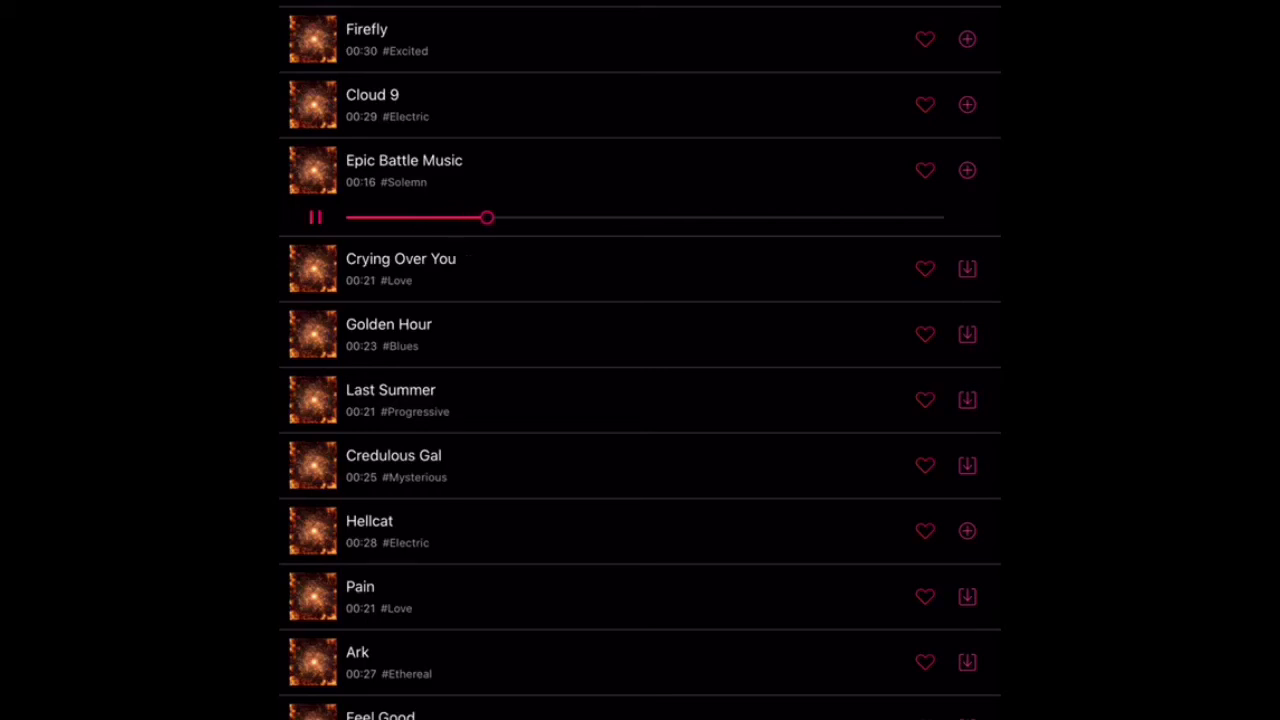
pyautogui.click(369, 521)
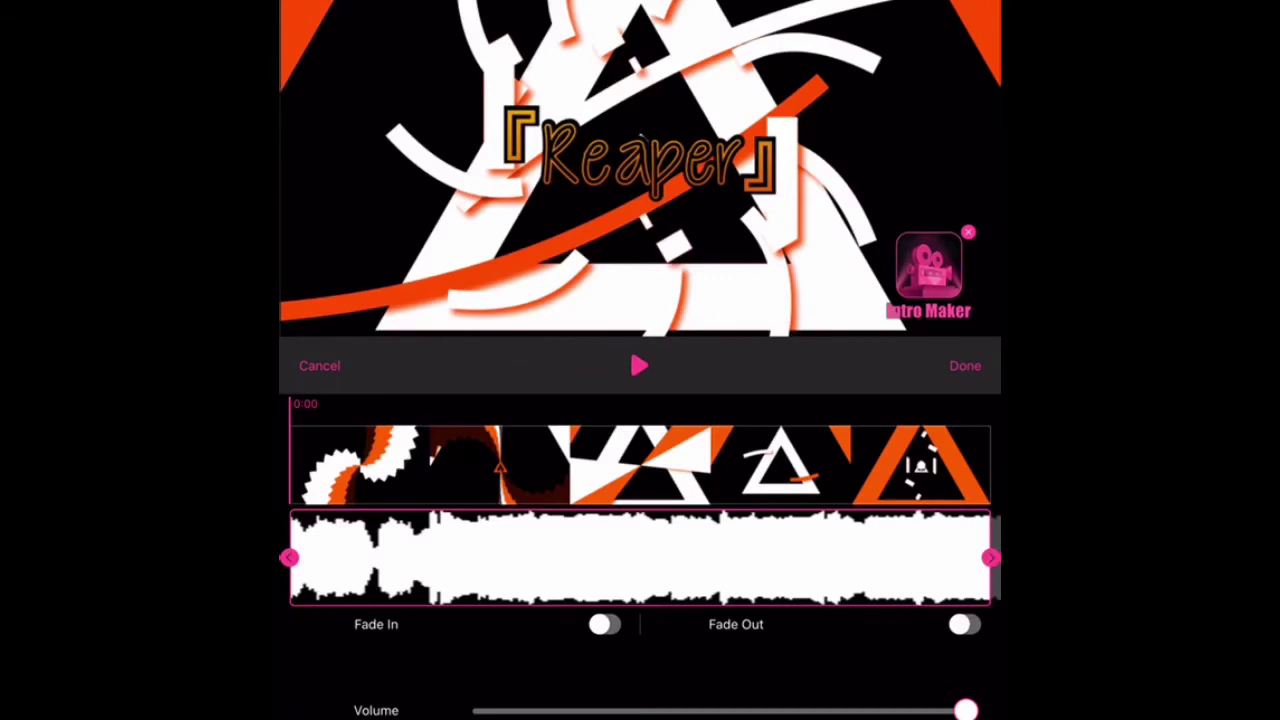
# - Turn on soundtrack Fade In and Fade Out, confirm, and replay the intro to check
pyautogui.click(604, 624)
pyautogui.click(964, 624)
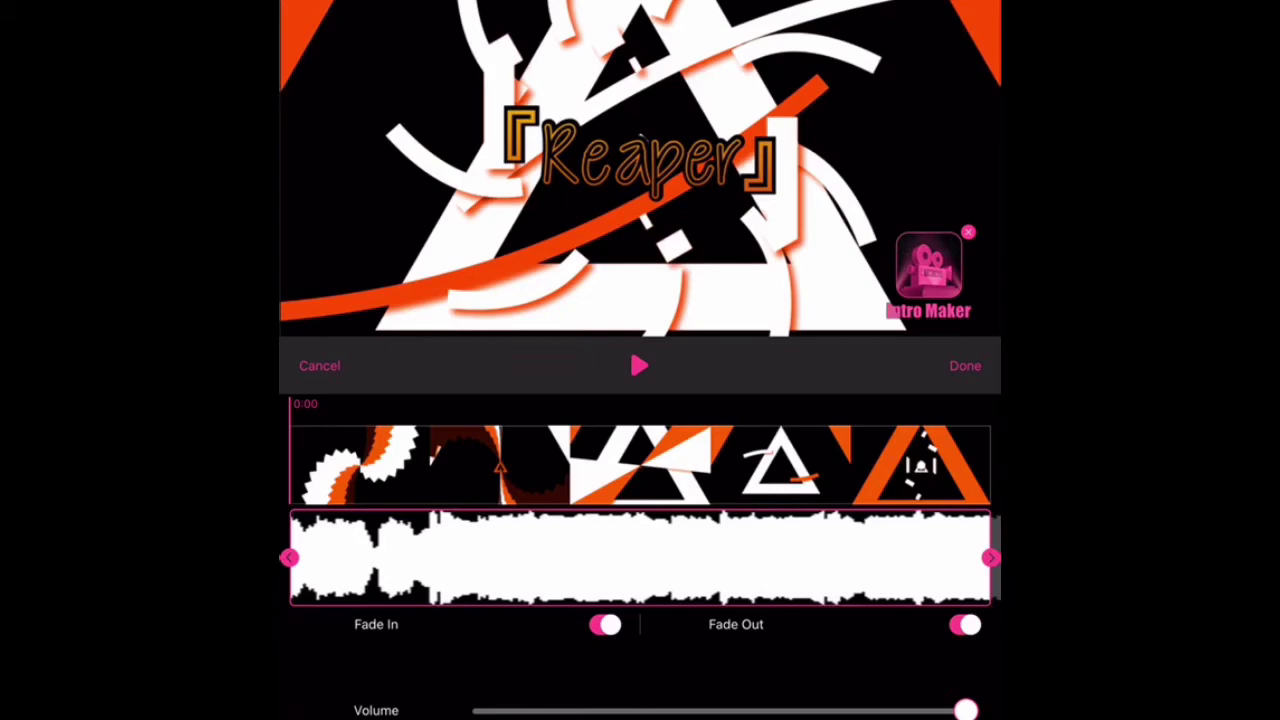
pyautogui.click(965, 365)
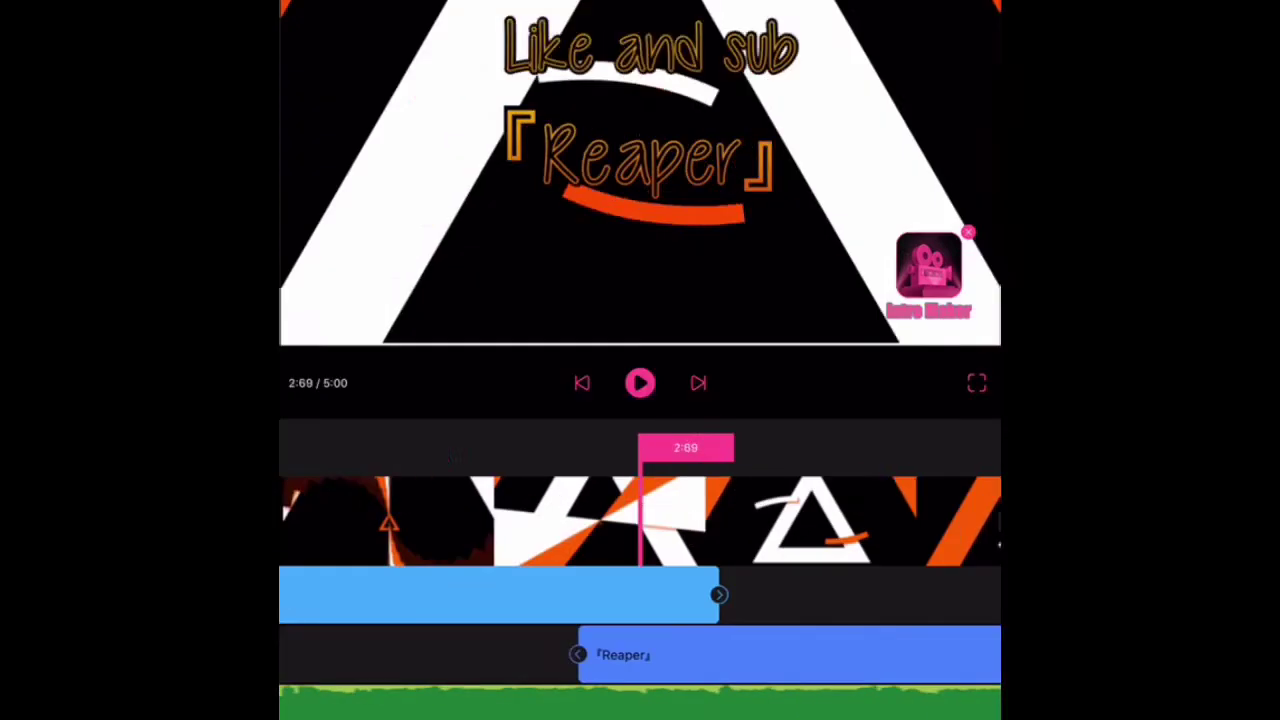
pyautogui.click(640, 383)
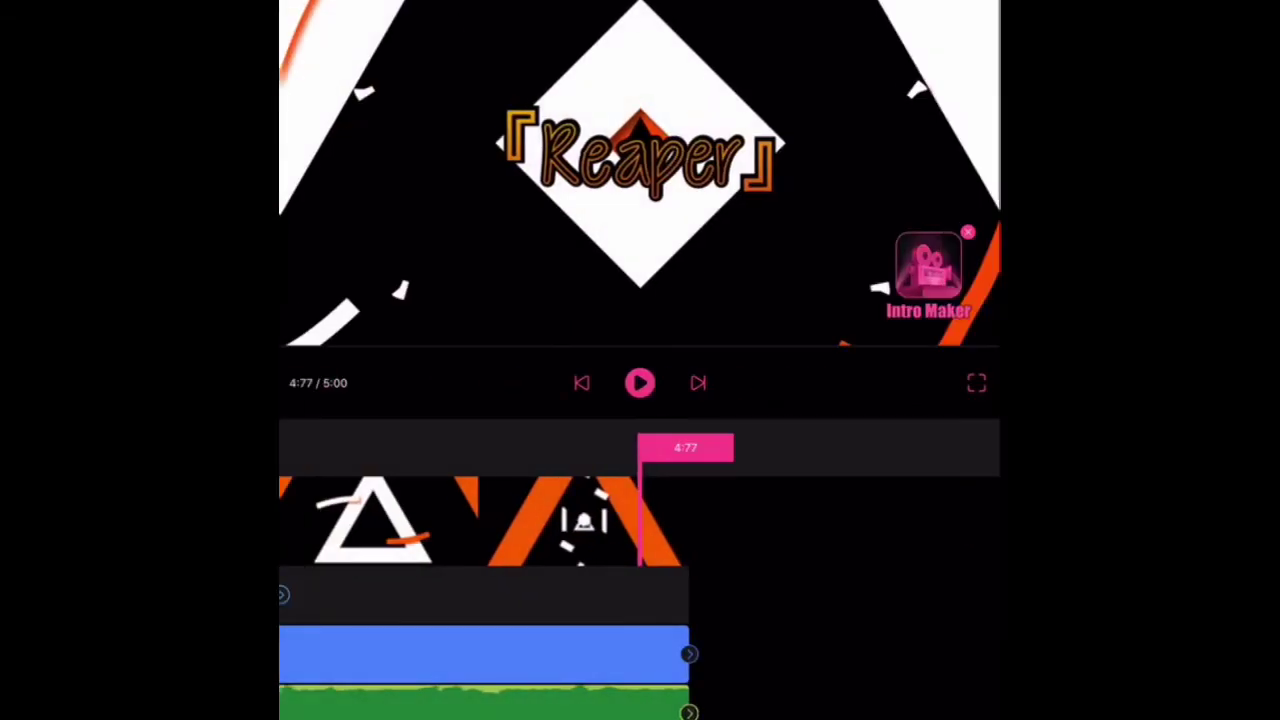
pyautogui.moveTo(640, 715); pyautogui.dragTo(640, 400)
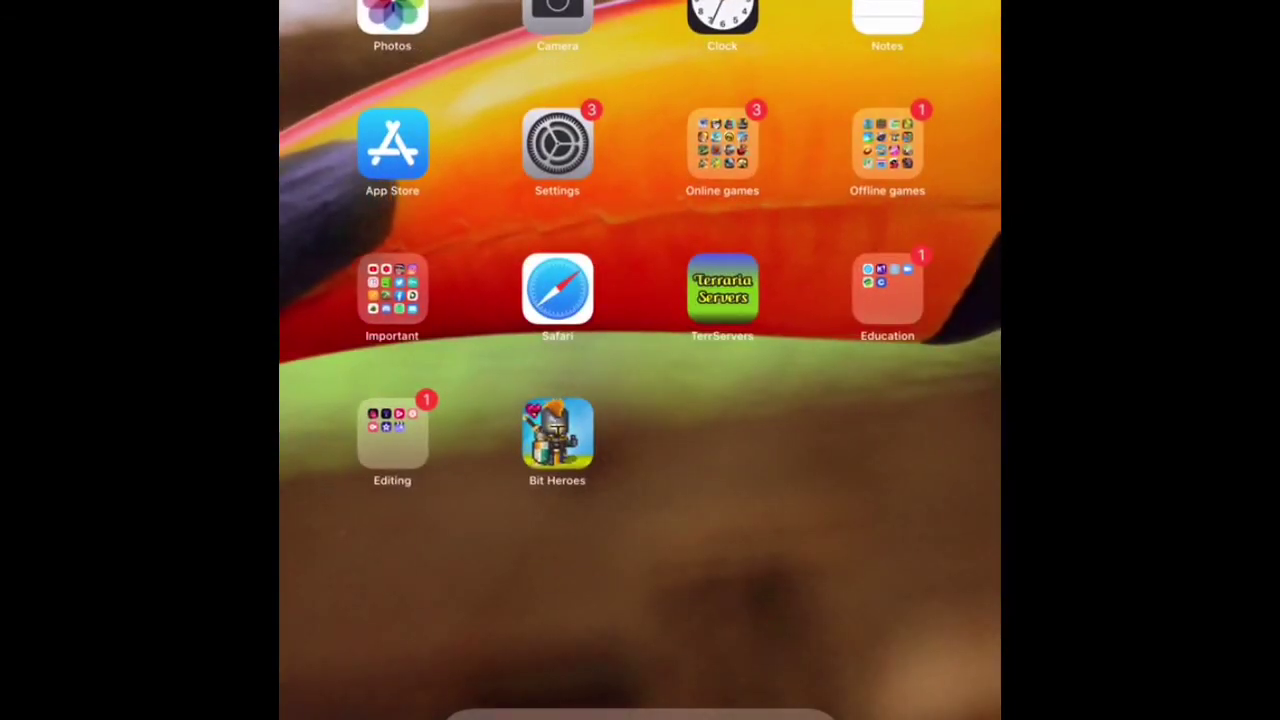
# - From the Editing folder, launch IntroAide and pick the blue glowing-orb template
pyautogui.click(392, 435)
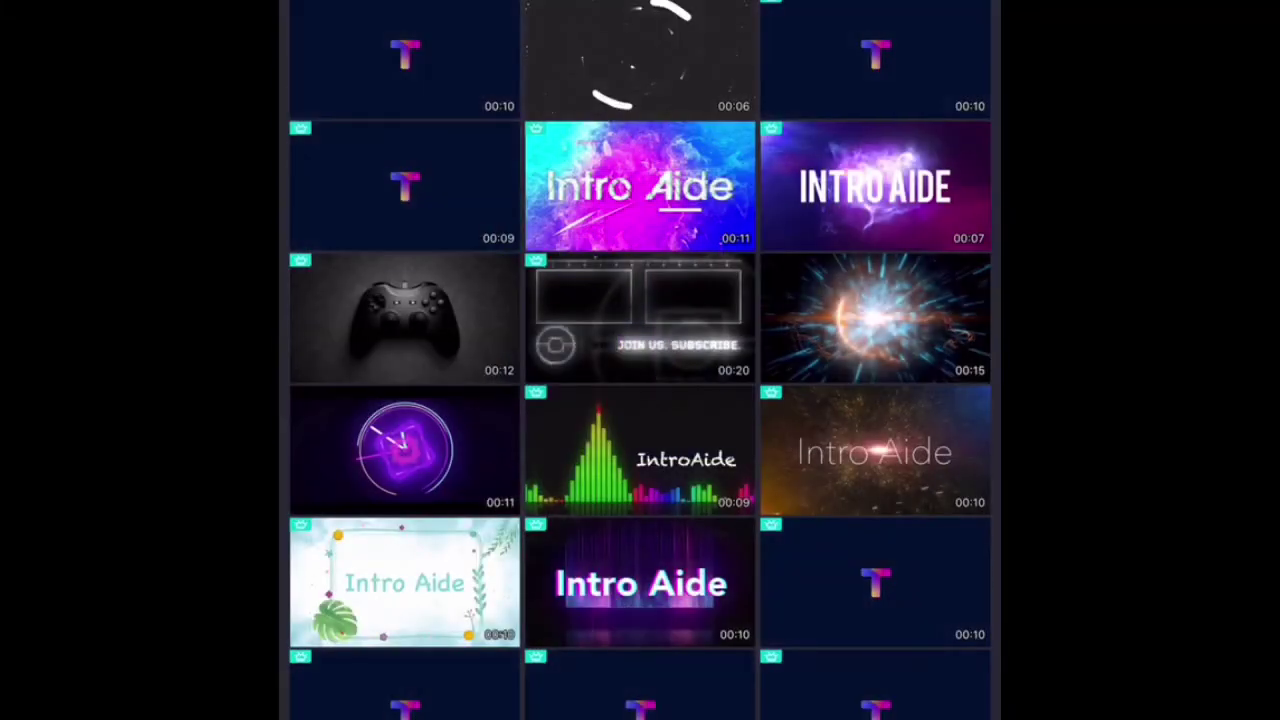
pyautogui.scroll(-1, 640, 360)
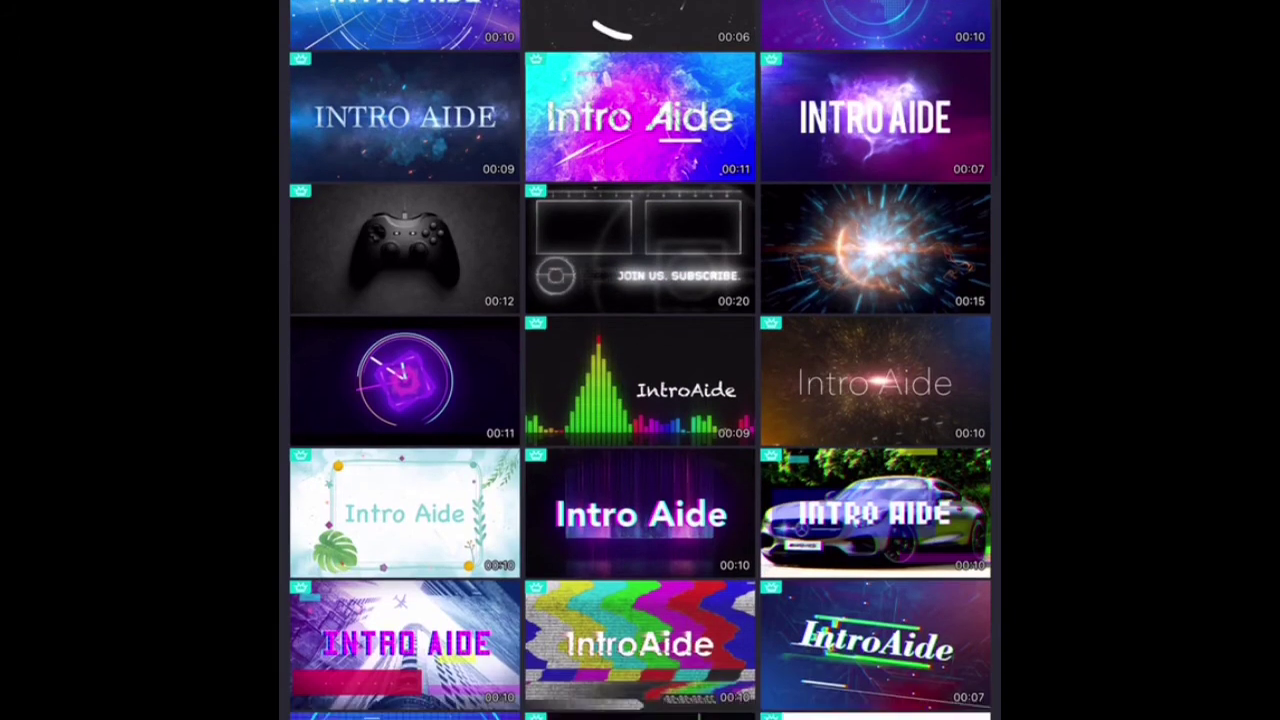
pyautogui.scroll(-3, 640, 360)
pyautogui.scroll(-3, 640, 360)
pyautogui.scroll(-2, 640, 360)
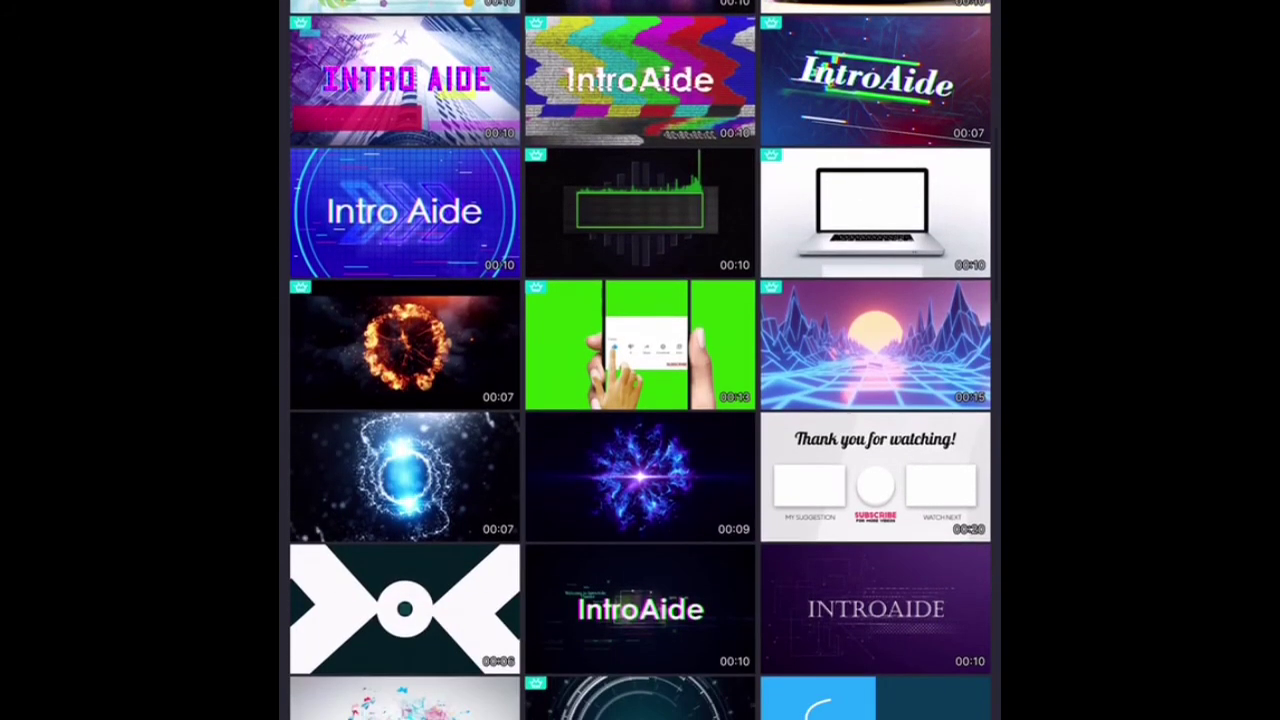
pyautogui.click(405, 475)
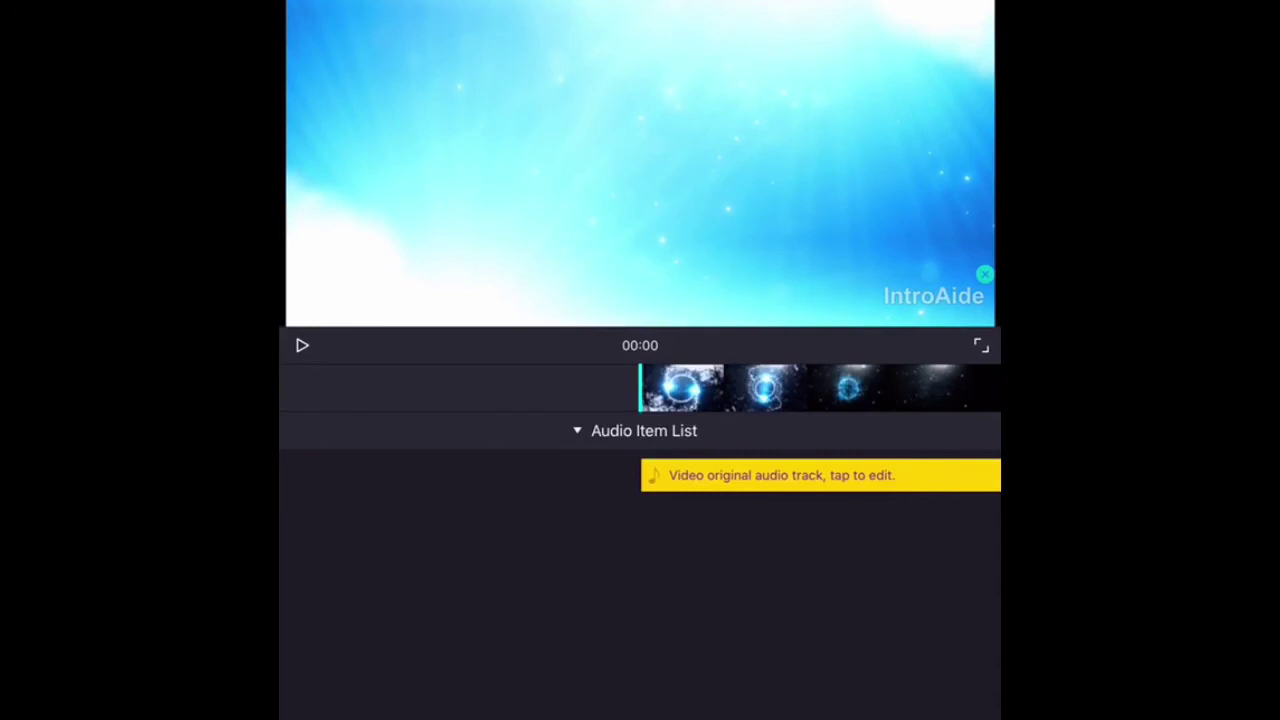
# - Seek the blue orb preview to about 02:08 and type the title 『Reaper』 with matching brackets
pyautogui.click(302, 345)
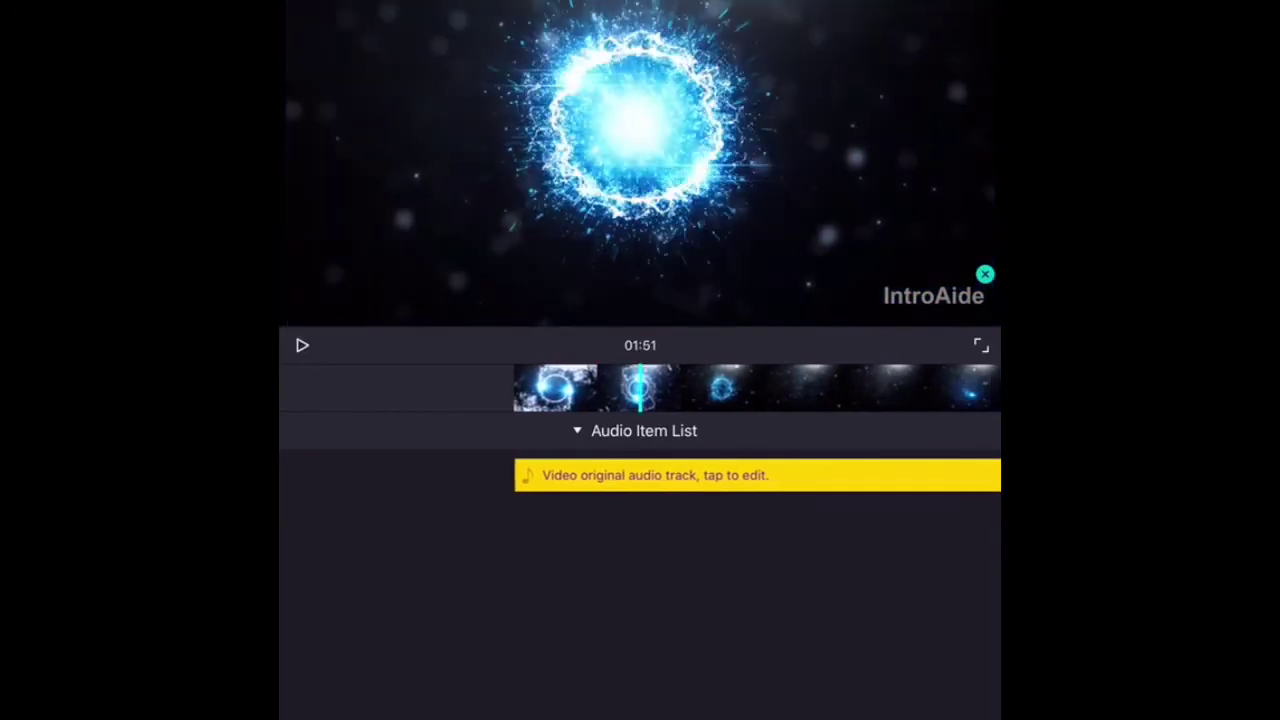
pyautogui.click(302, 345)
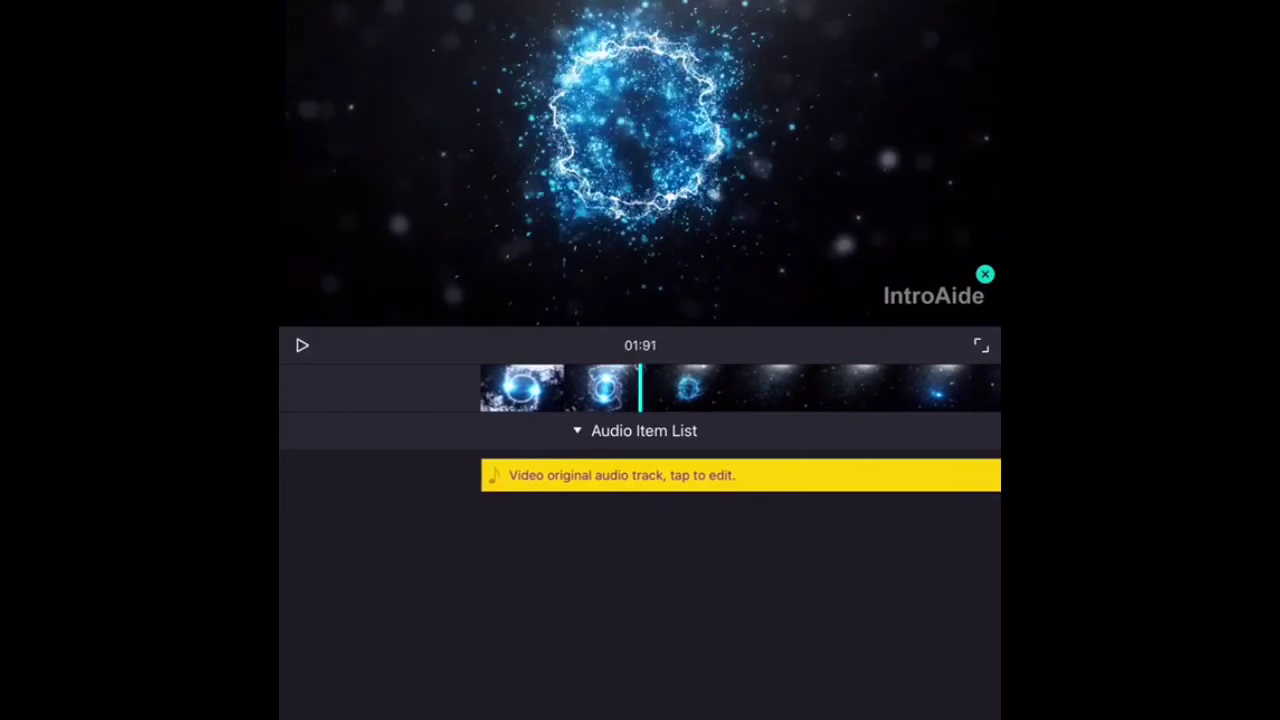
pyautogui.moveTo(680, 388)
pyautogui.mouseDown()
pyautogui.moveTo(633, 388)
pyautogui.moveTo(673, 388)
pyautogui.mouseUp()
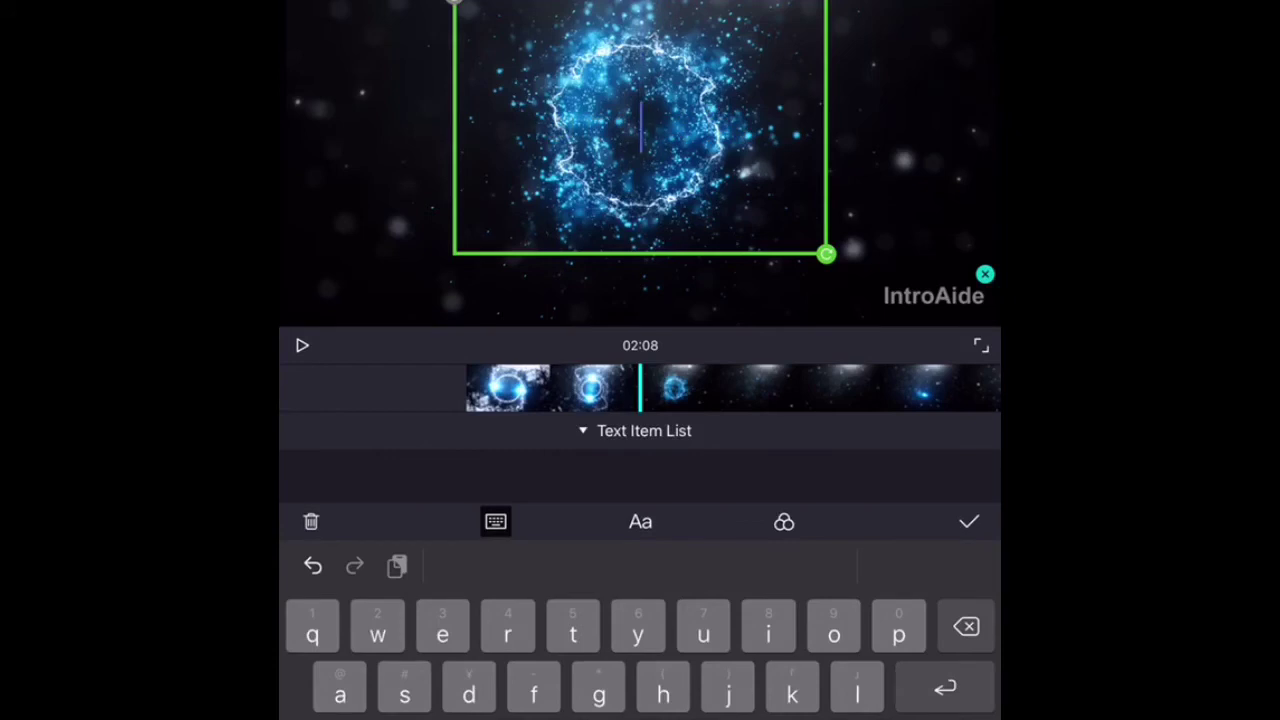
pyautogui.click(792, 688)
pyautogui.write('F')
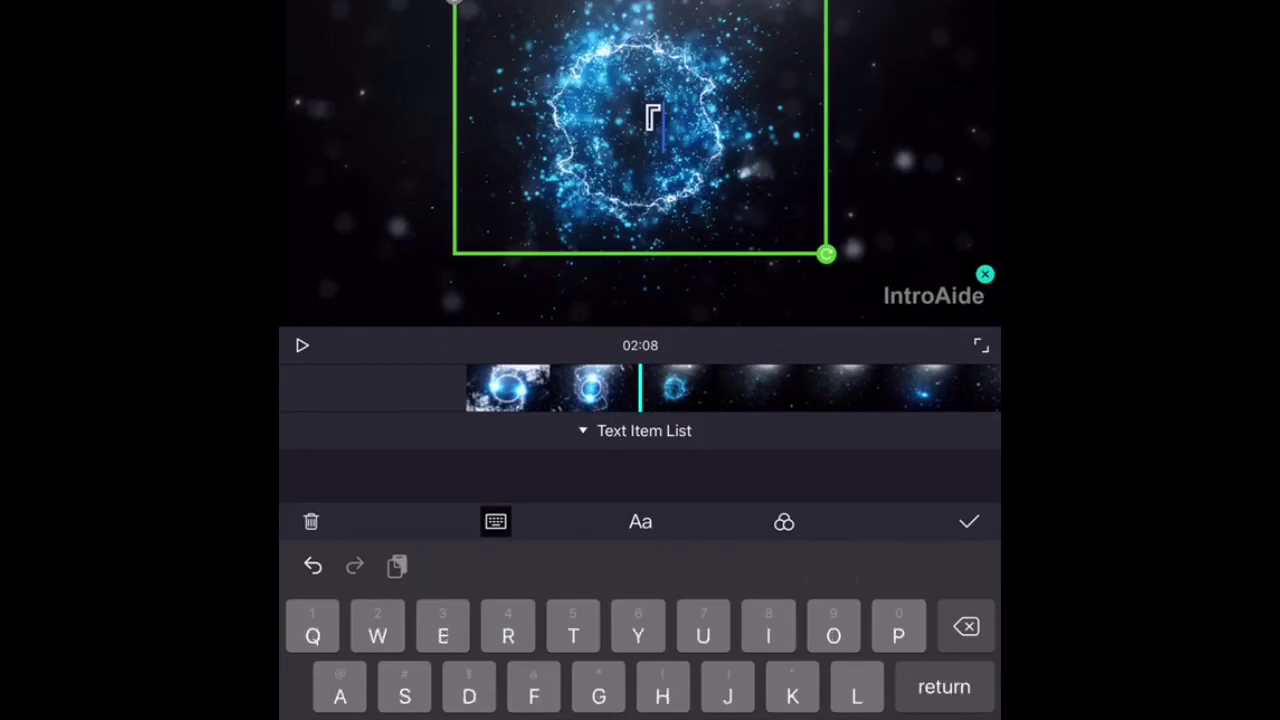
pyautogui.write('Reaper')
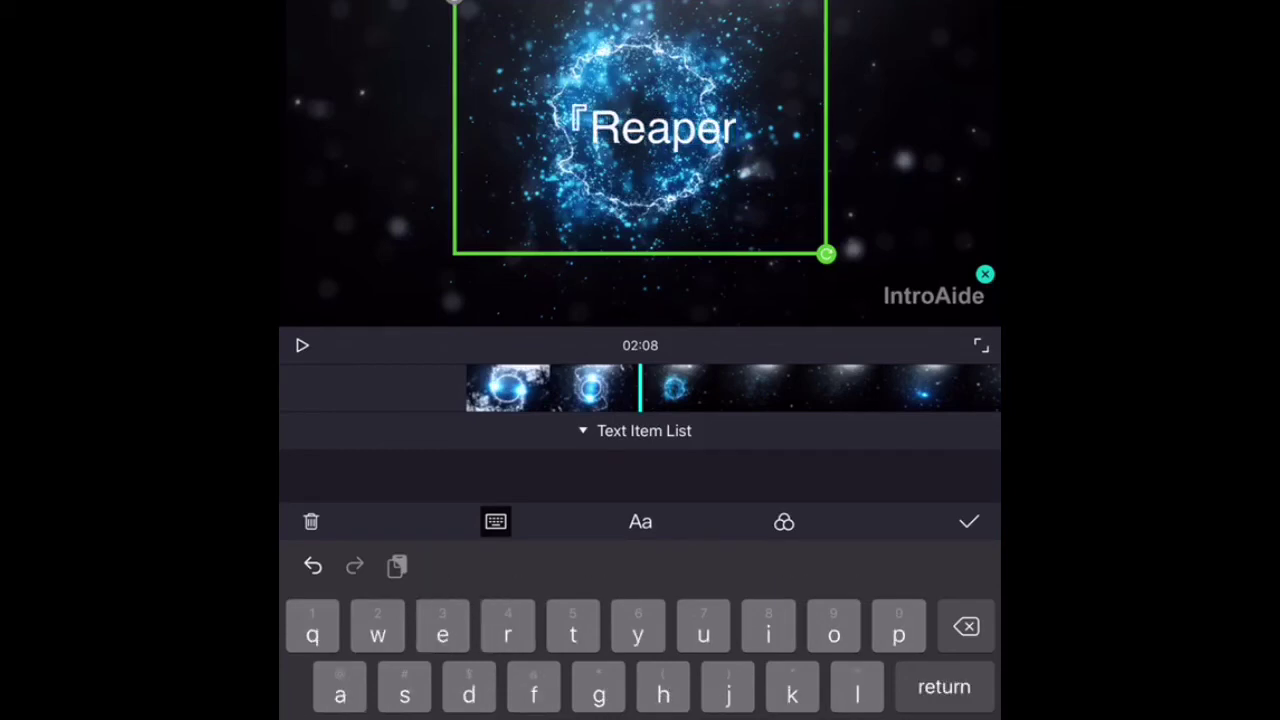
pyautogui.write('」')
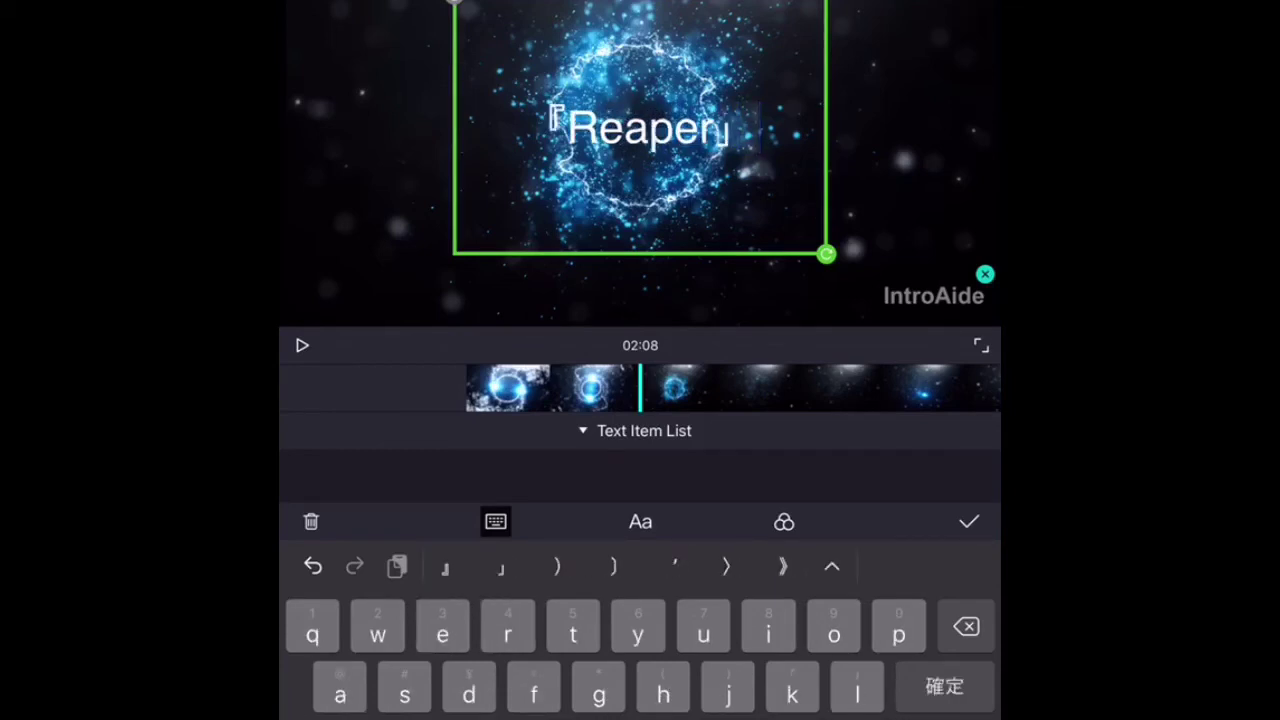
pyautogui.click(445, 566)
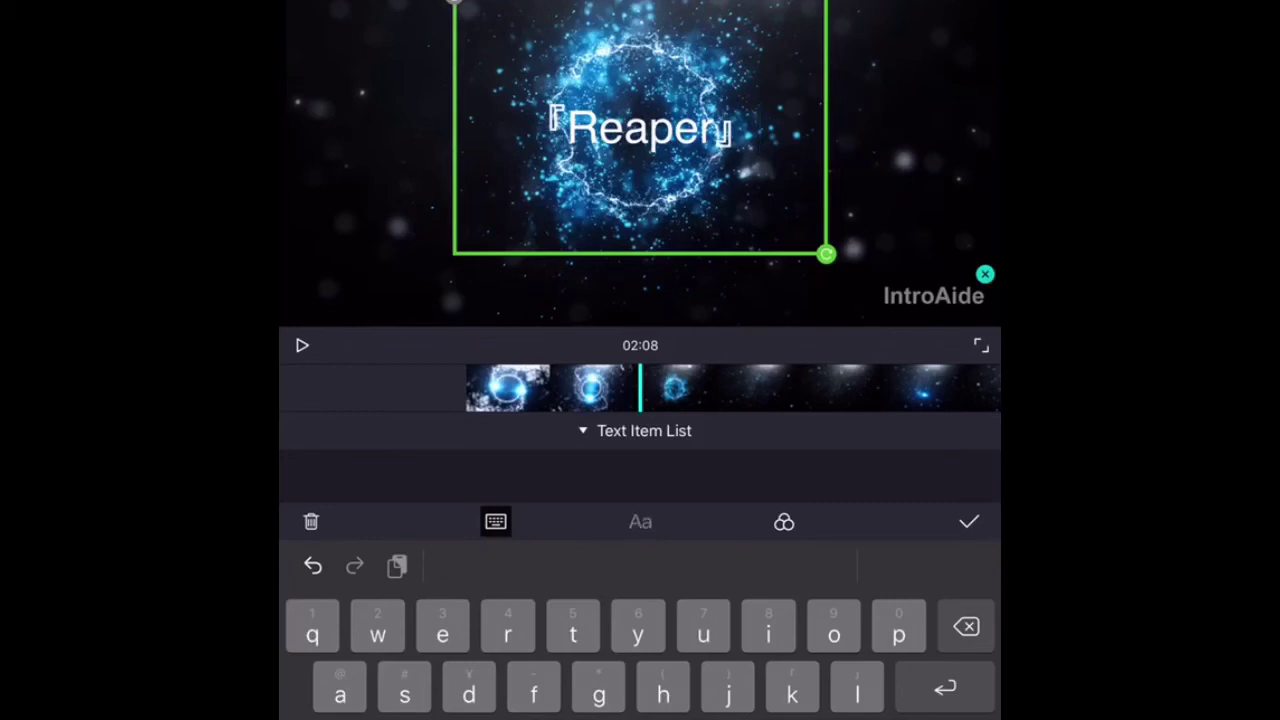
# - Colour the 『Reaper』 title cyan and strengthen its text effect with the slider
pyautogui.click(640, 521)
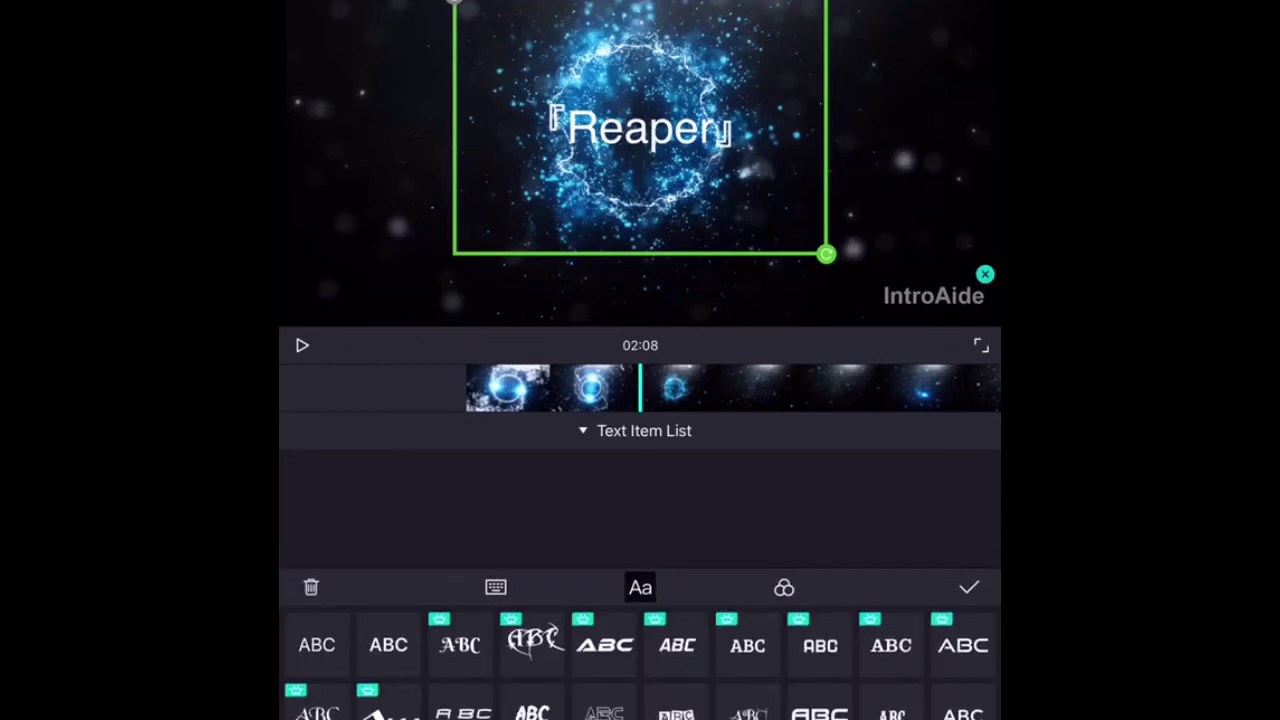
pyautogui.scroll(-3, 640, 660)
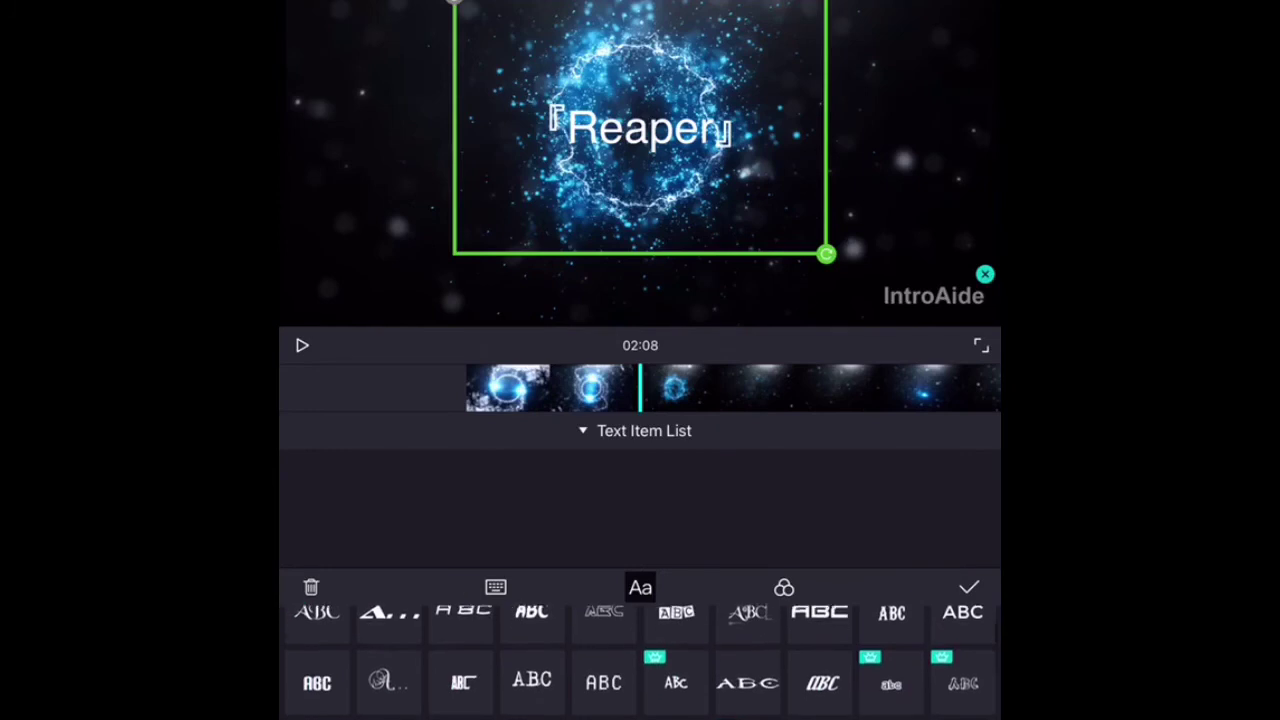
pyautogui.scroll(-2, 640, 660)
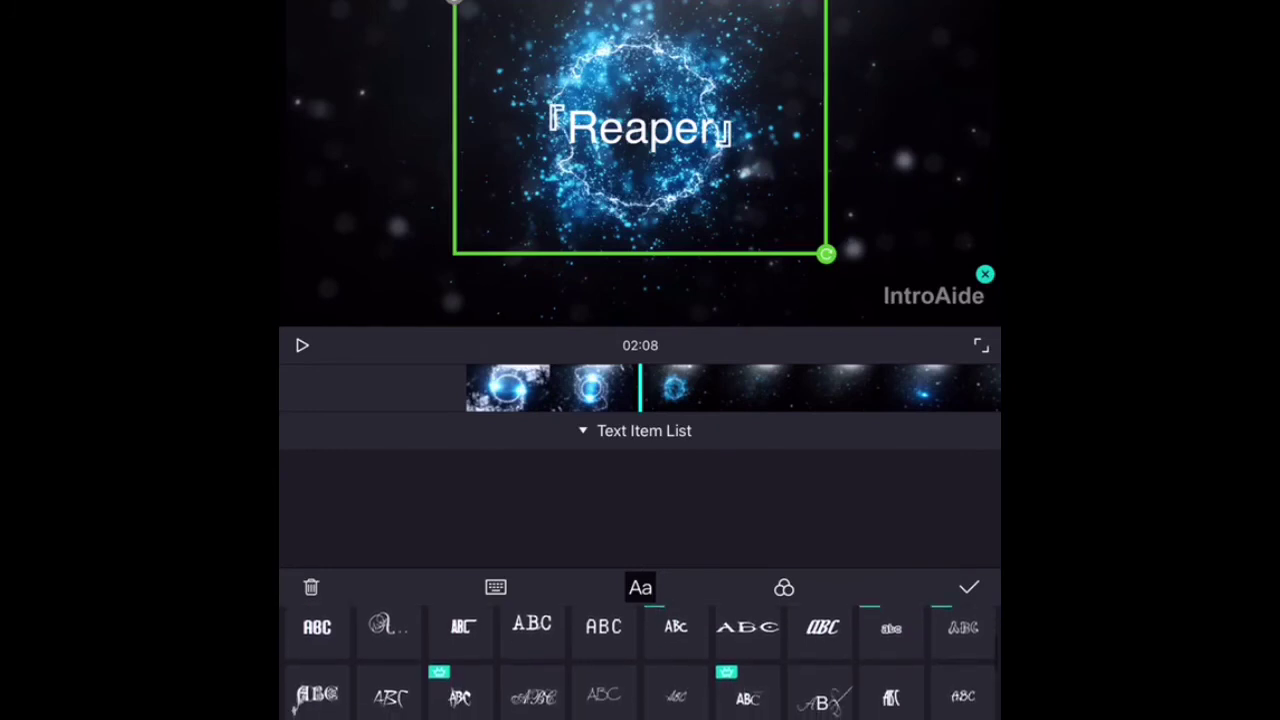
pyautogui.click(784, 587)
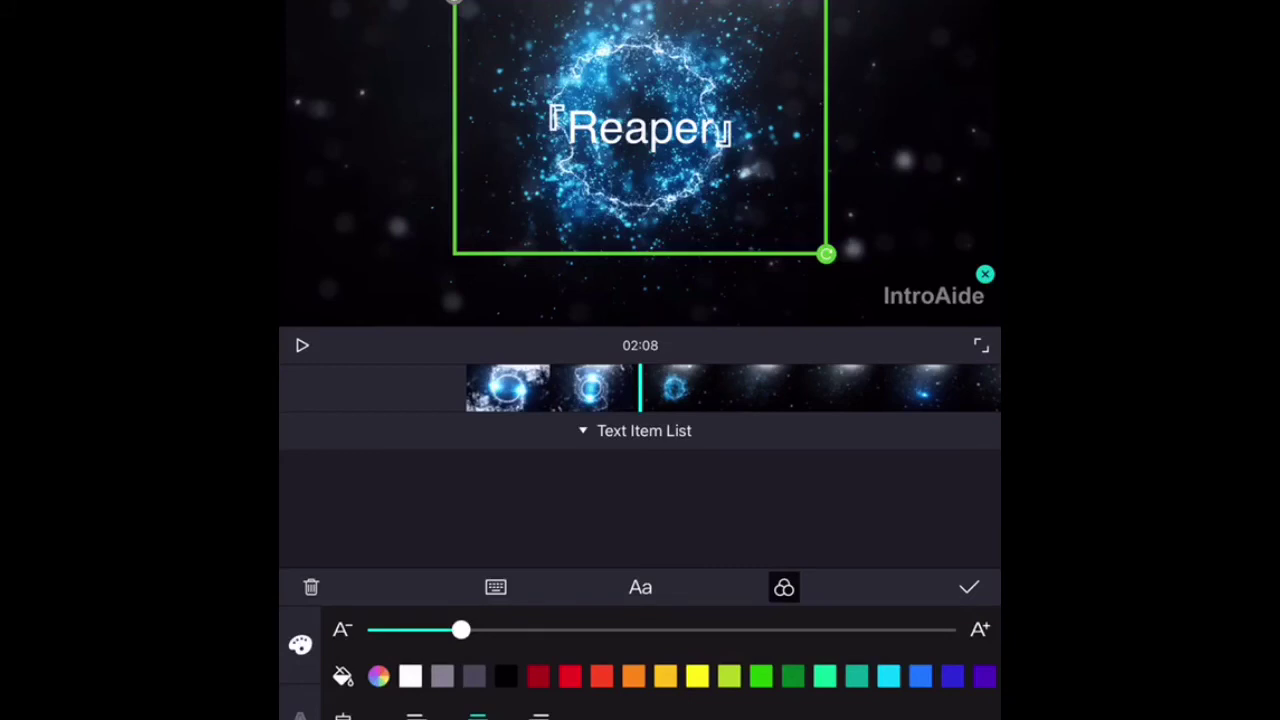
pyautogui.click(888, 676)
pyautogui.click(300, 712)
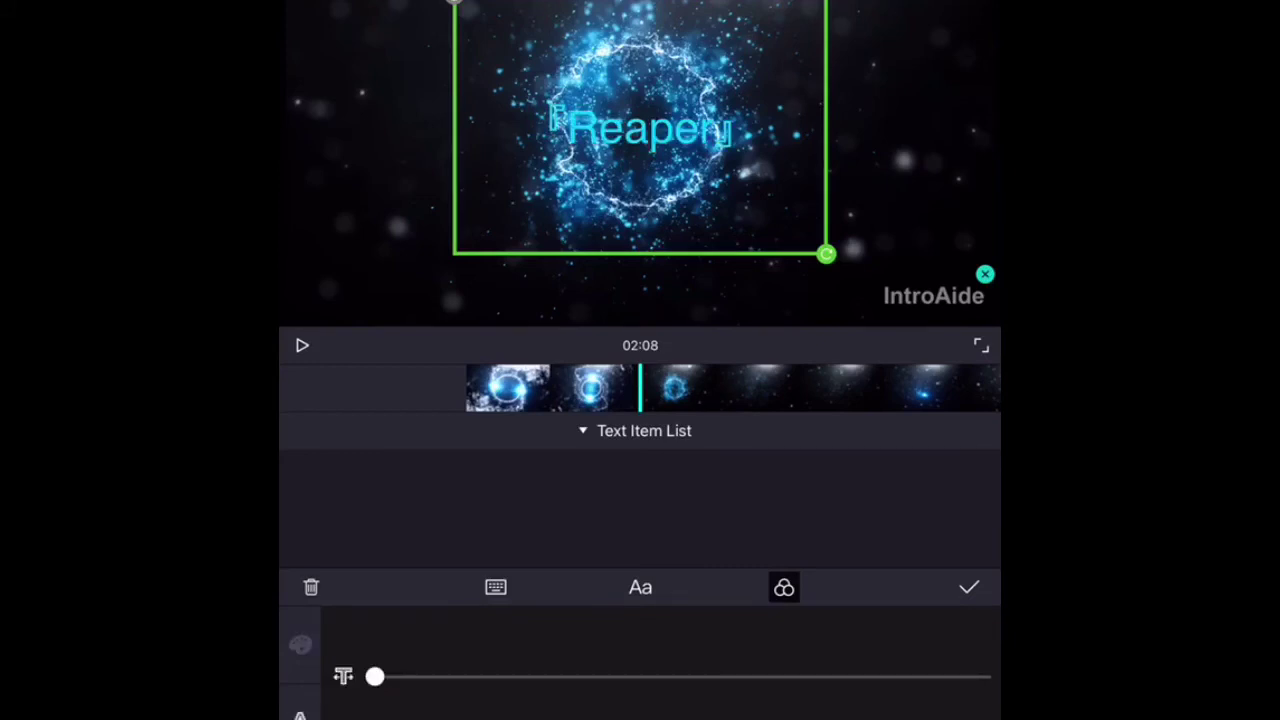
pyautogui.moveTo(374, 676); pyautogui.dragTo(407, 676)
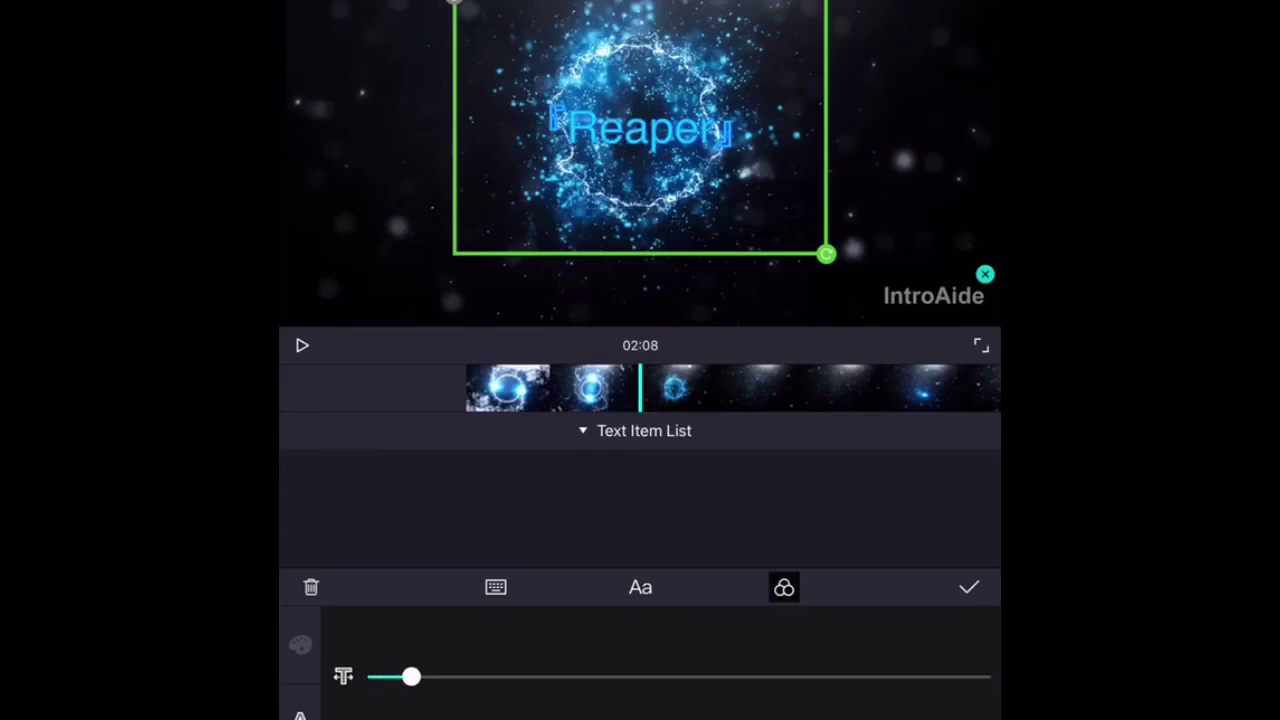
# - Place 『Reaper』 on the timeline, lengthen its text bar, and play the intro from the start
pyautogui.click(968, 587)
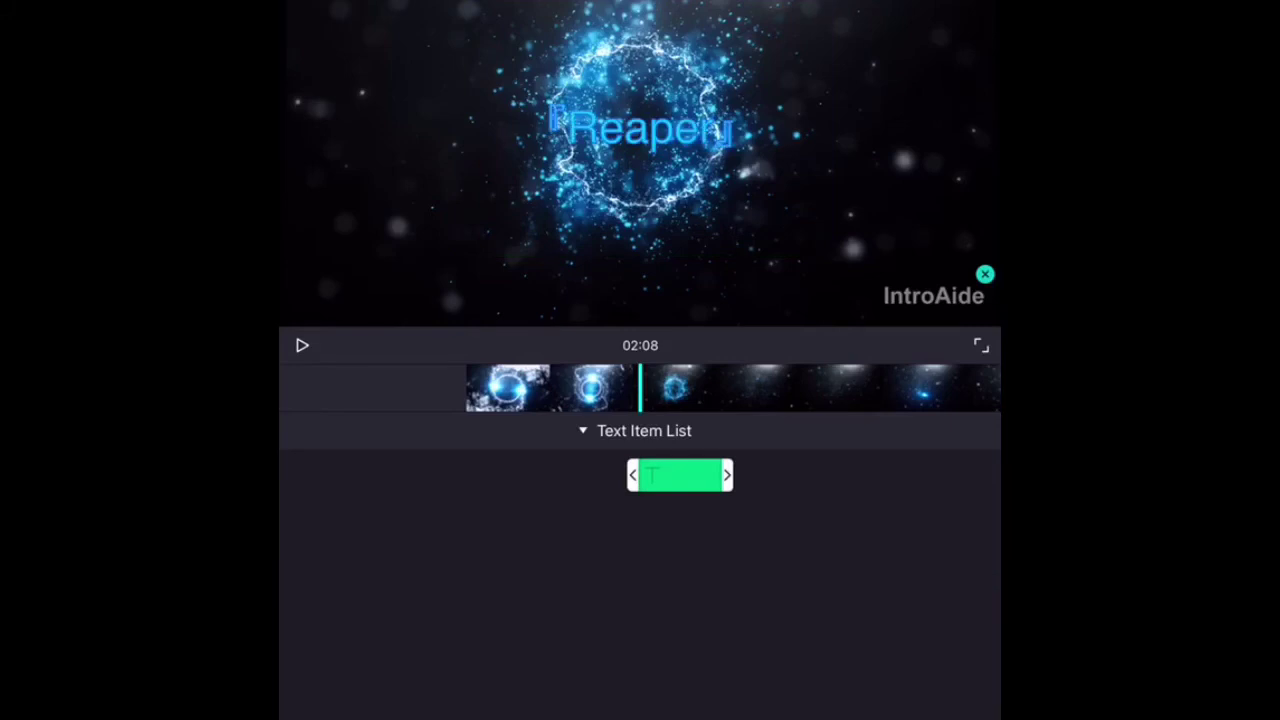
pyautogui.moveTo(727, 475); pyautogui.dragTo(919, 475)
pyautogui.moveTo(560, 388); pyautogui.dragTo(780, 388)
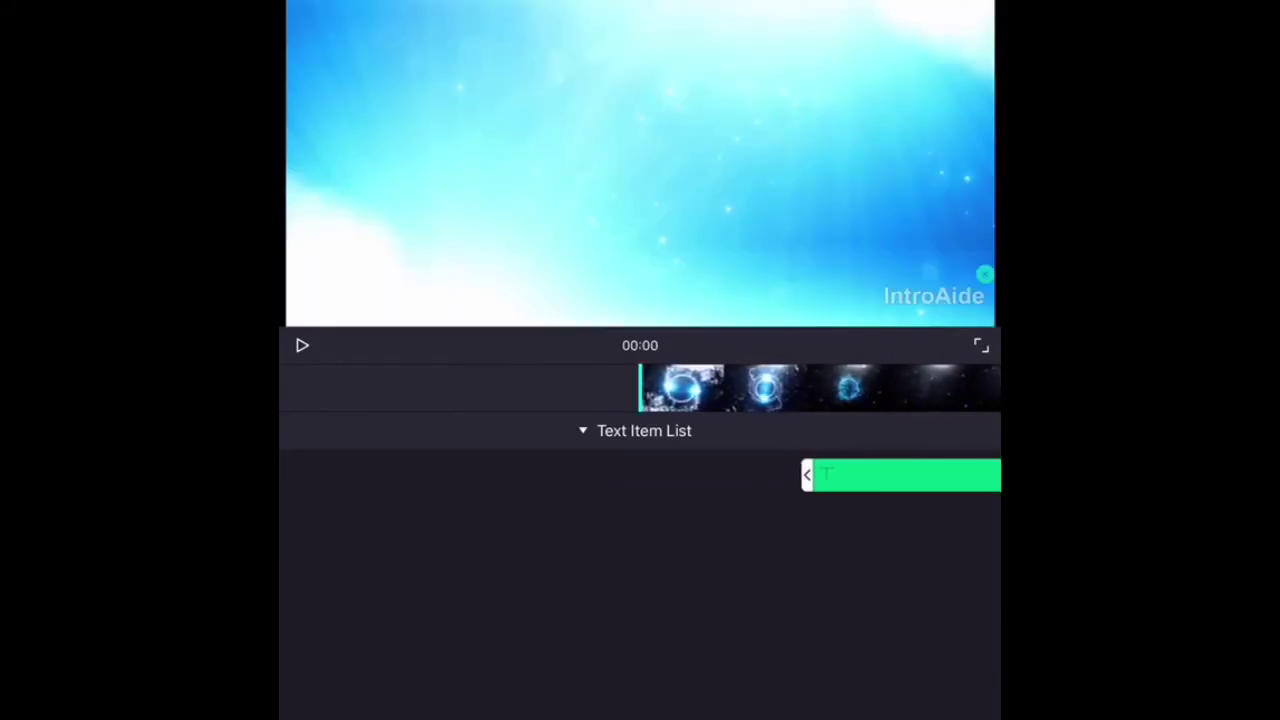
pyautogui.click(302, 345)
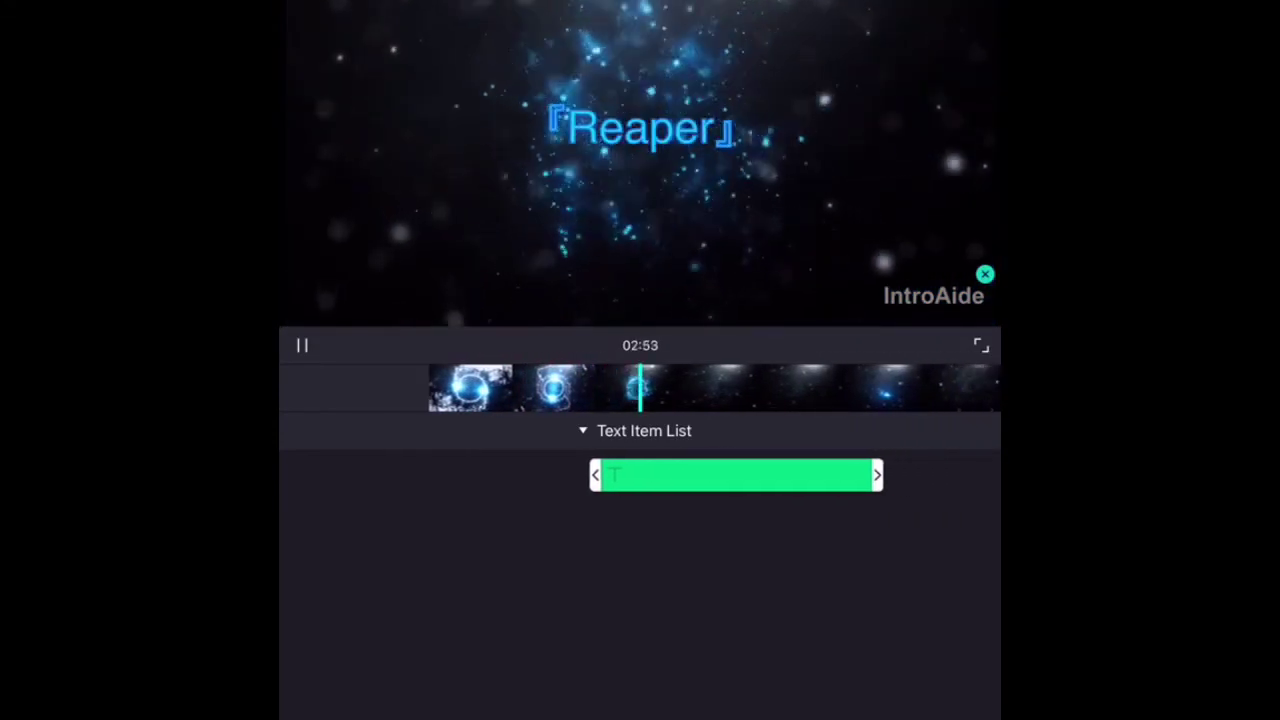
pyautogui.moveTo(560, 388); pyautogui.dragTo(750, 388)
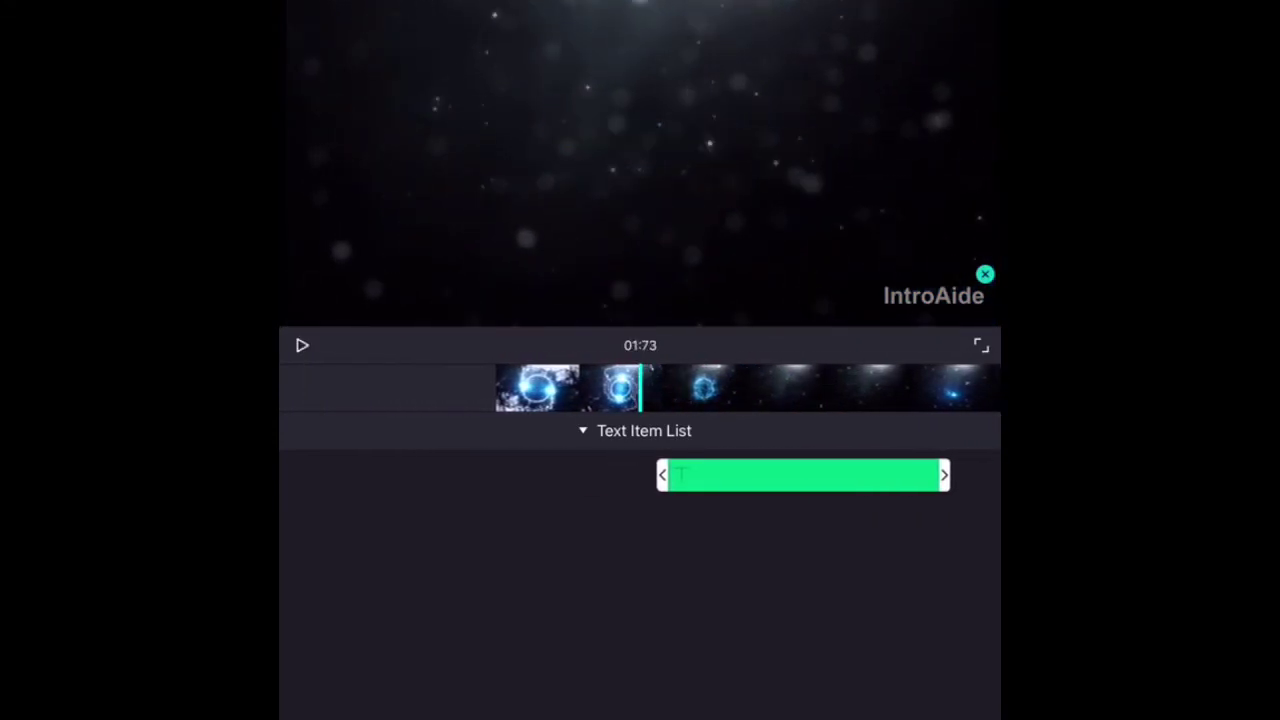
# - Show text items in the list, start the Reaper text slightly earlier, and replay to check
pyautogui.click(644, 430)
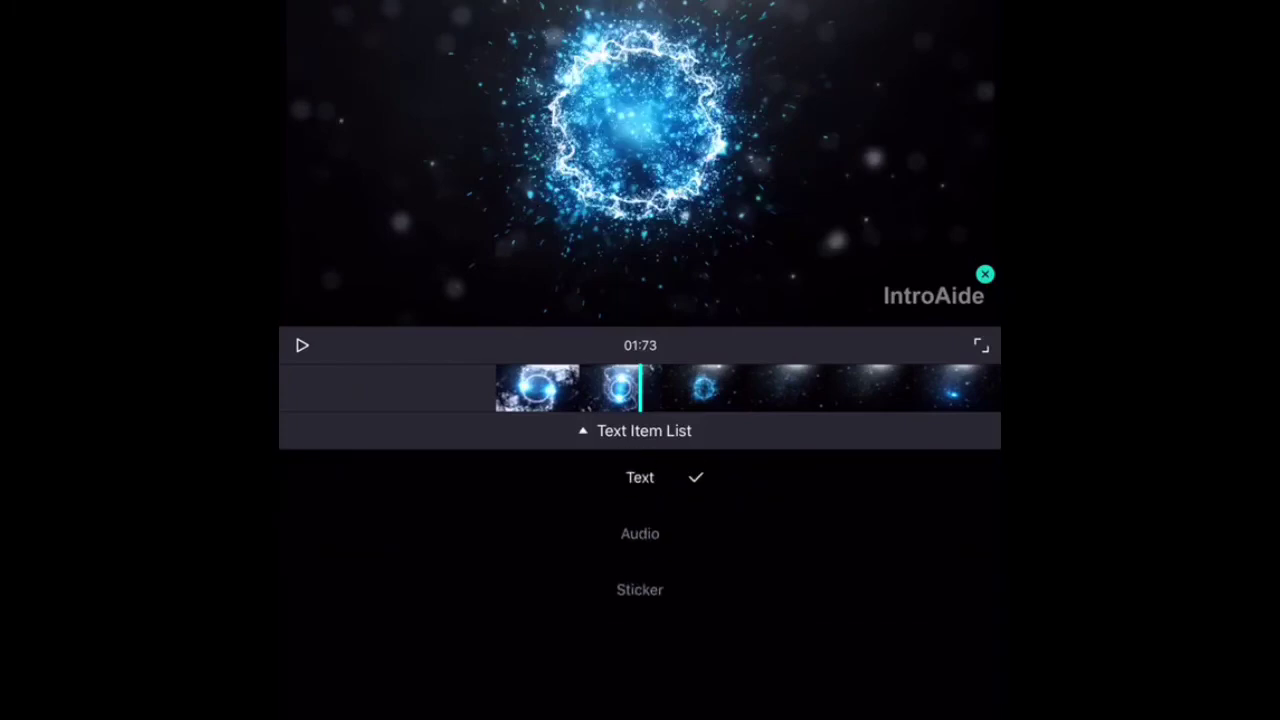
pyautogui.click(640, 477)
pyautogui.moveTo(662, 475); pyautogui.dragTo(647, 475)
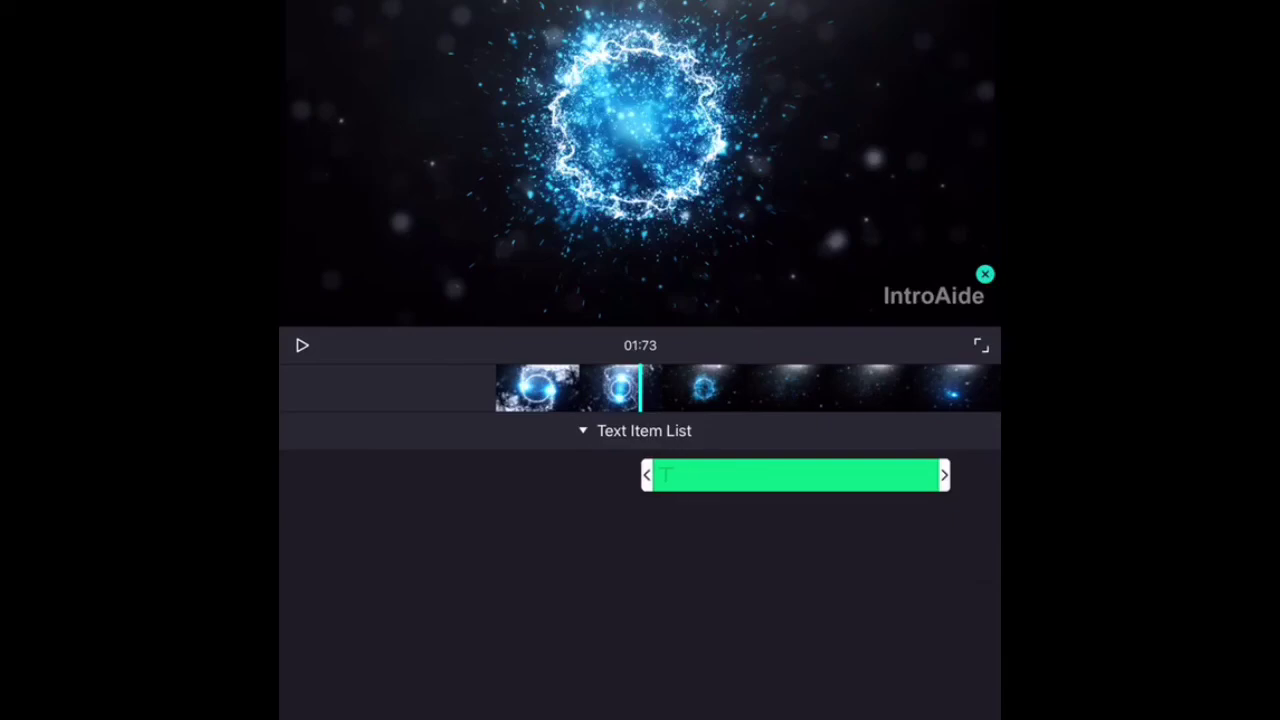
pyautogui.moveTo(560, 388); pyautogui.dragTo(700, 388)
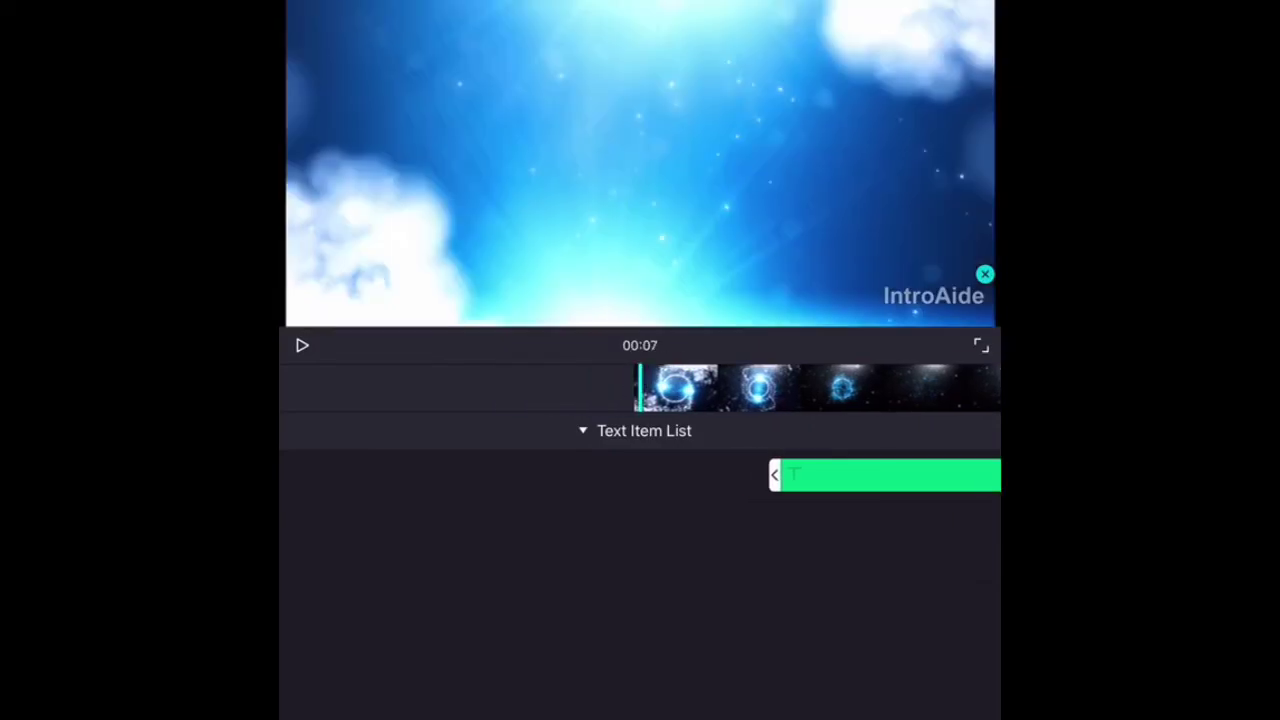
pyautogui.click(302, 345)
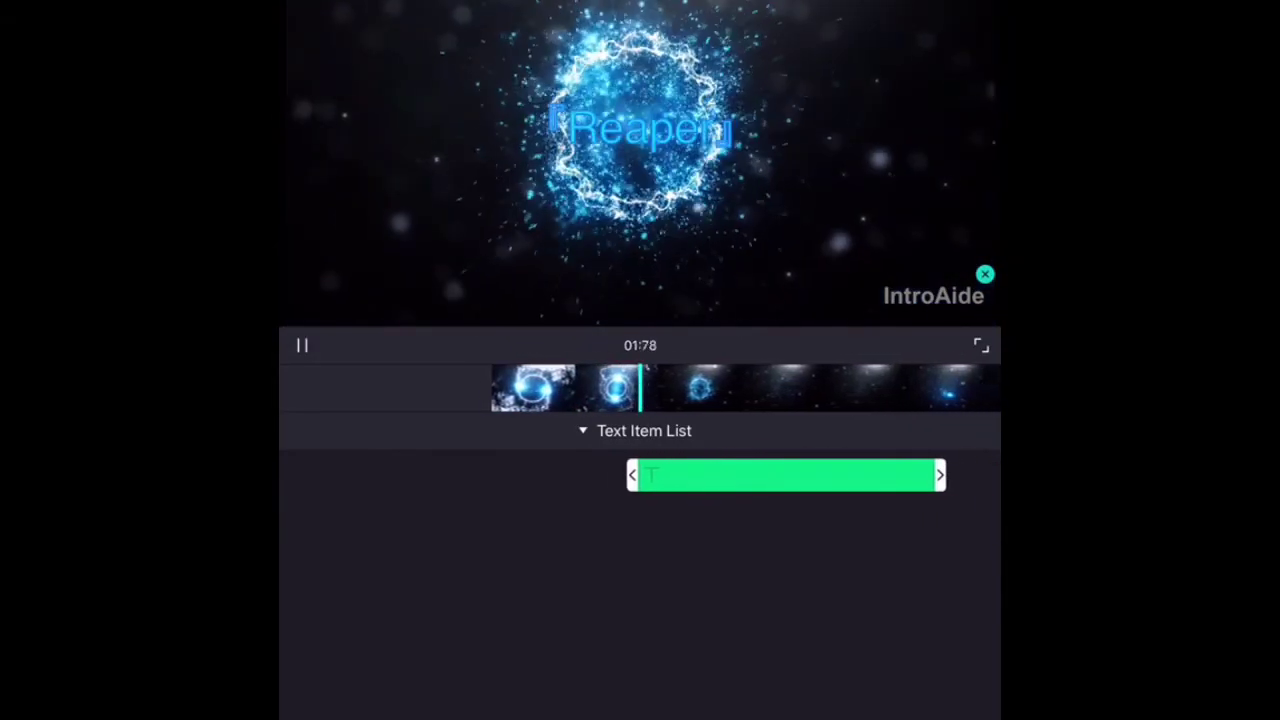
pyautogui.click(302, 345)
pyautogui.moveTo(560, 388); pyautogui.dragTo(720, 388)
pyautogui.click(302, 345)
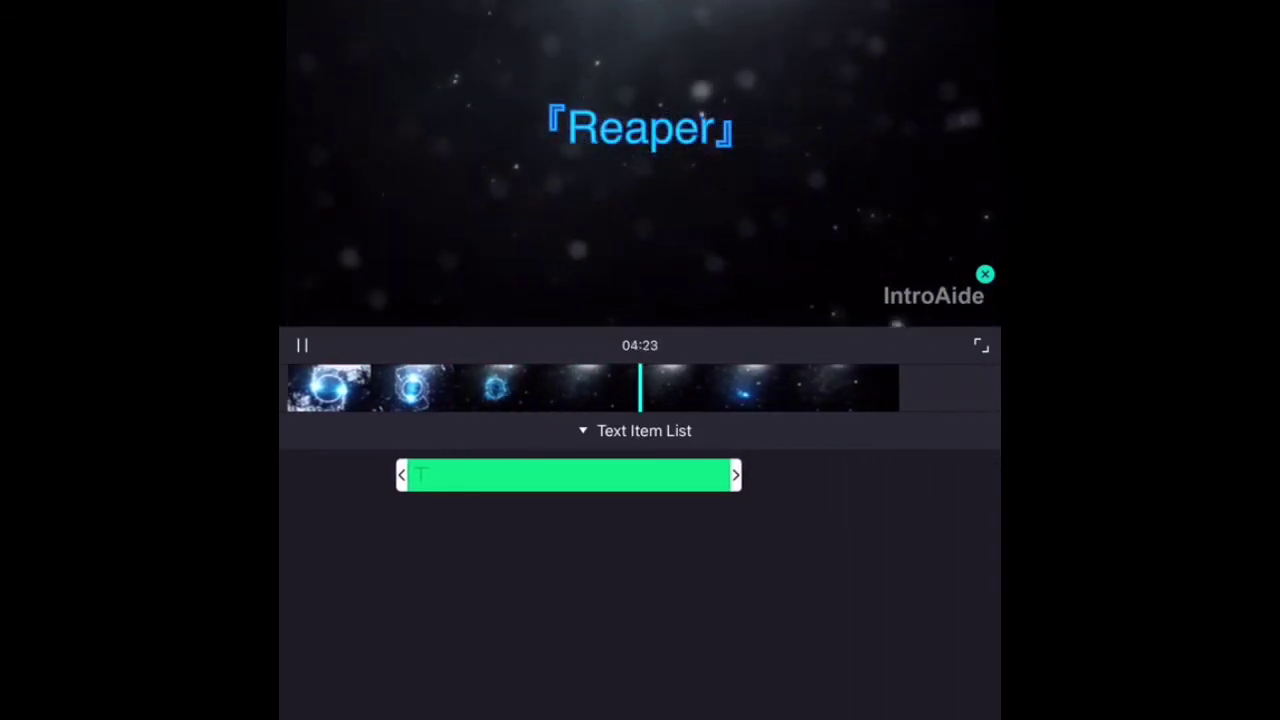
pyautogui.moveTo(640, 388)
pyautogui.mouseDown()
pyautogui.moveTo(740, 388)
pyautogui.moveTo(564, 388)
pyautogui.moveTo(658, 388)
pyautogui.mouseUp()
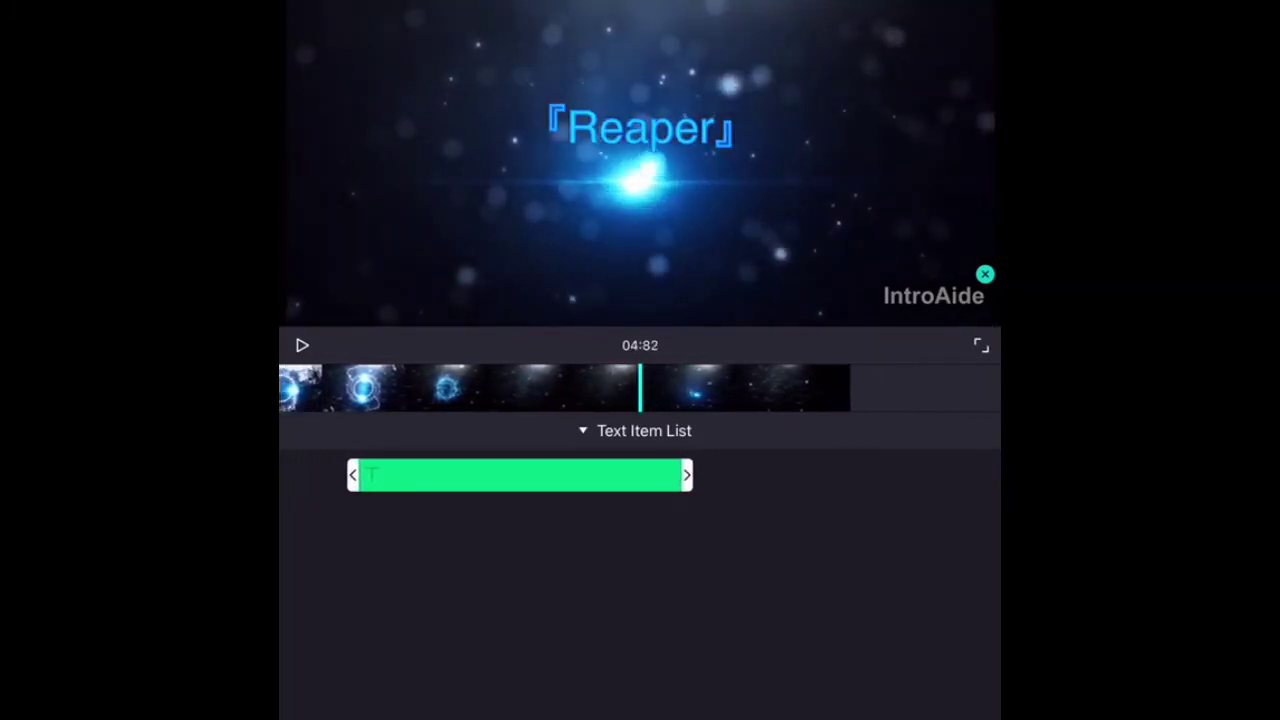
# - Make the Reaper text end a little earlier and start slightly later, then replay
pyautogui.moveTo(665, 475); pyautogui.dragTo(627, 475)
pyautogui.moveTo(560, 388); pyautogui.dragTo(904, 388)
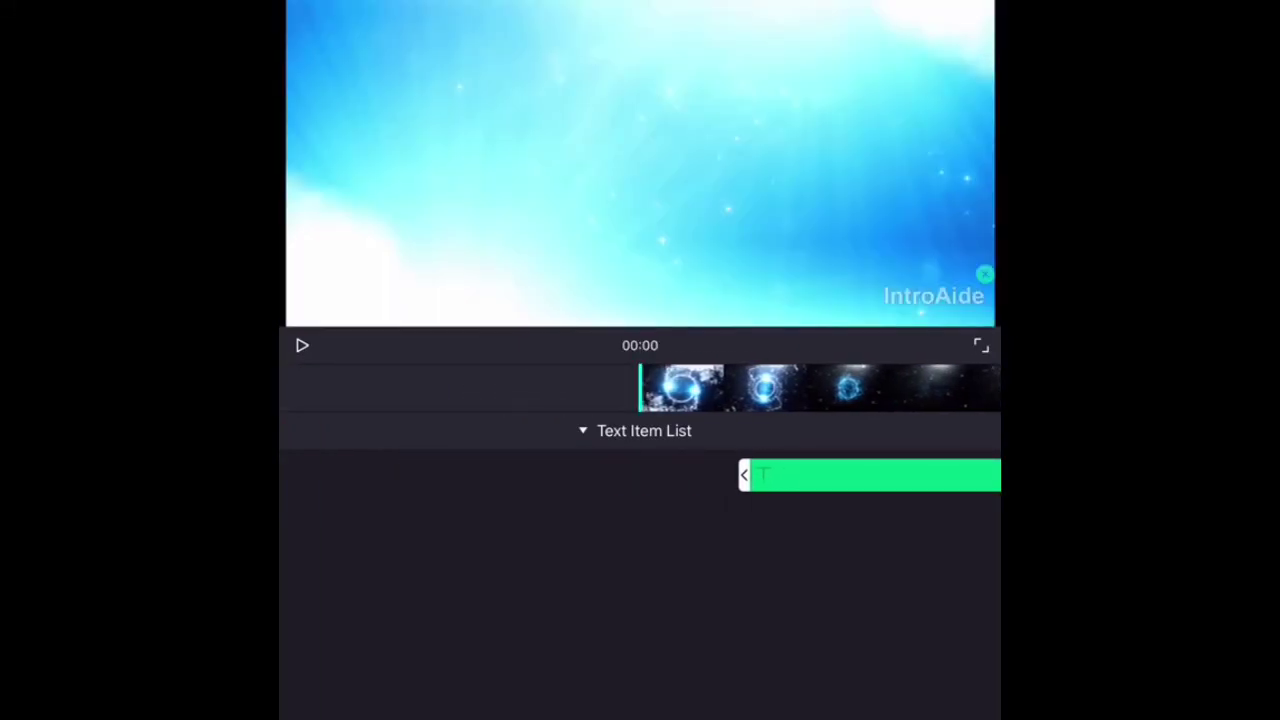
pyautogui.click(302, 345)
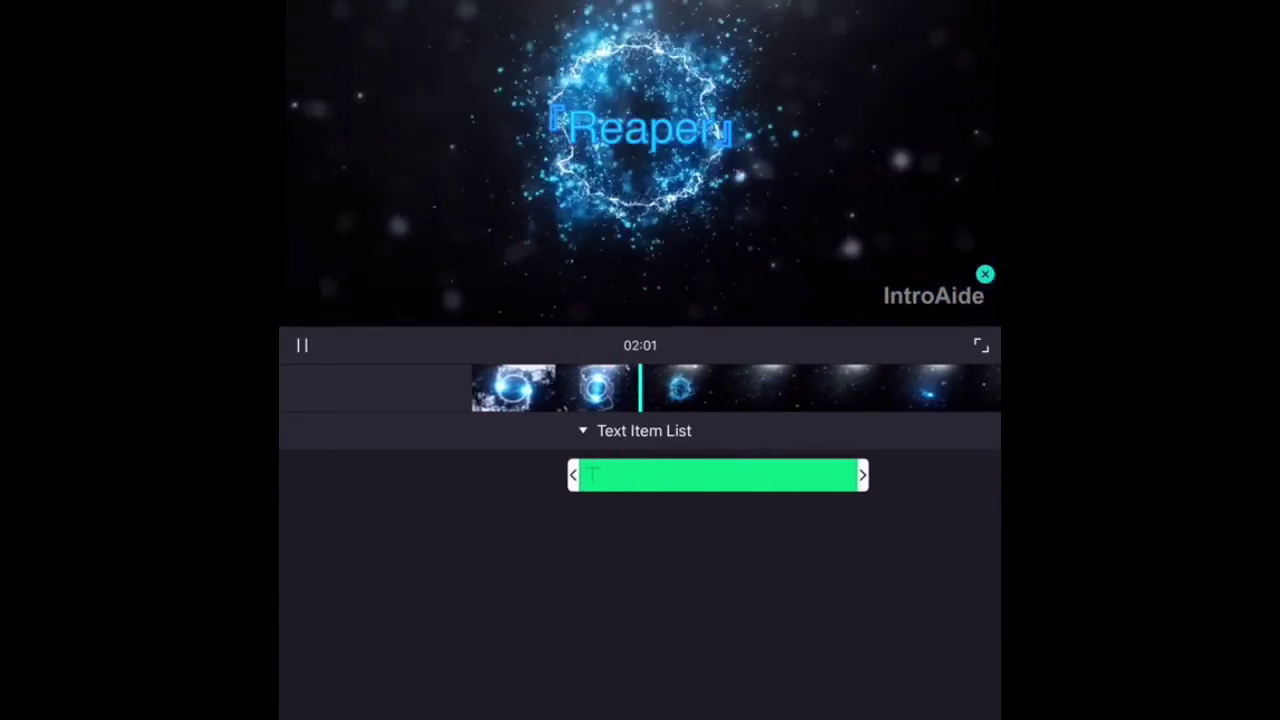
pyautogui.click(302, 345)
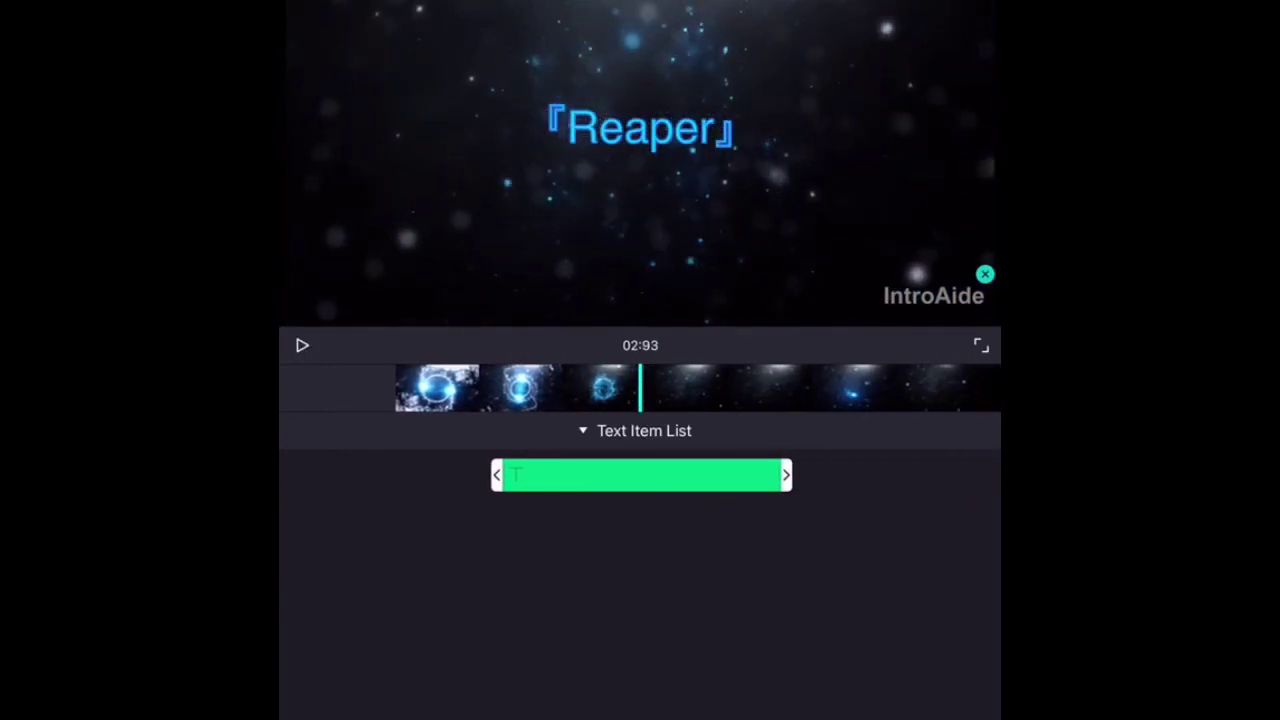
pyautogui.moveTo(496, 475); pyautogui.dragTo(508, 475)
pyautogui.moveTo(500, 388); pyautogui.dragTo(744, 388)
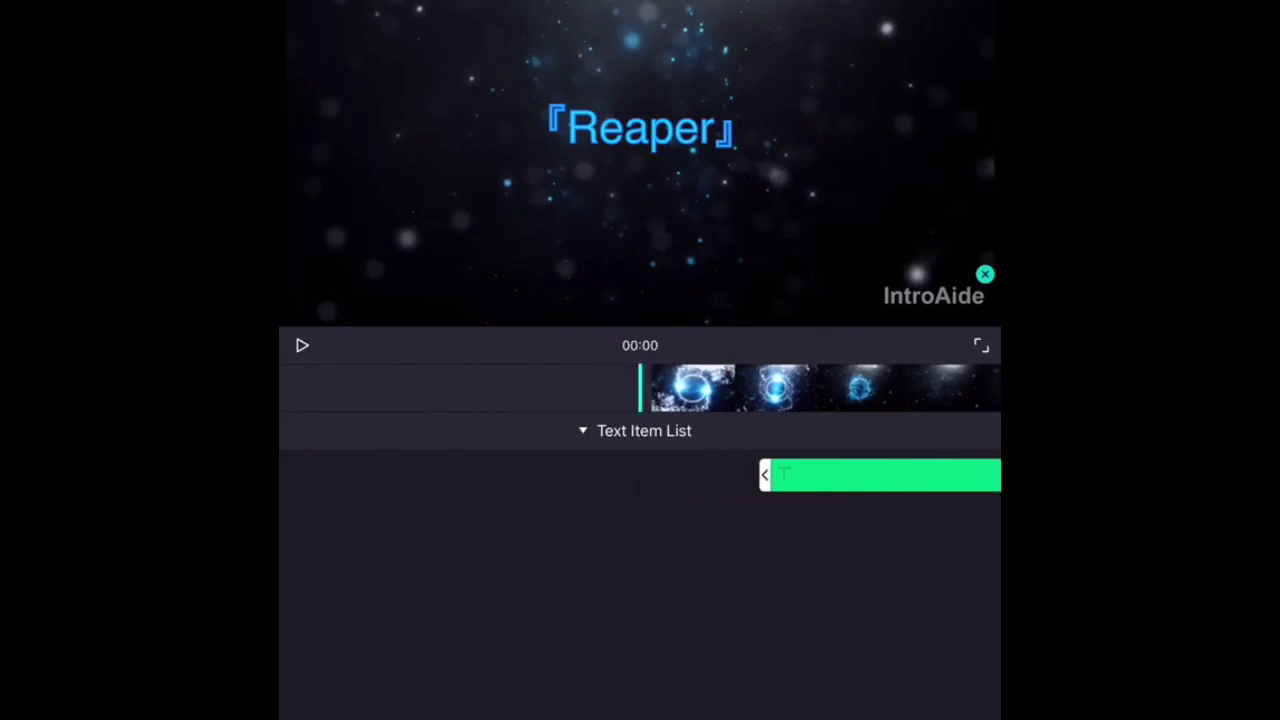
pyautogui.click(302, 345)
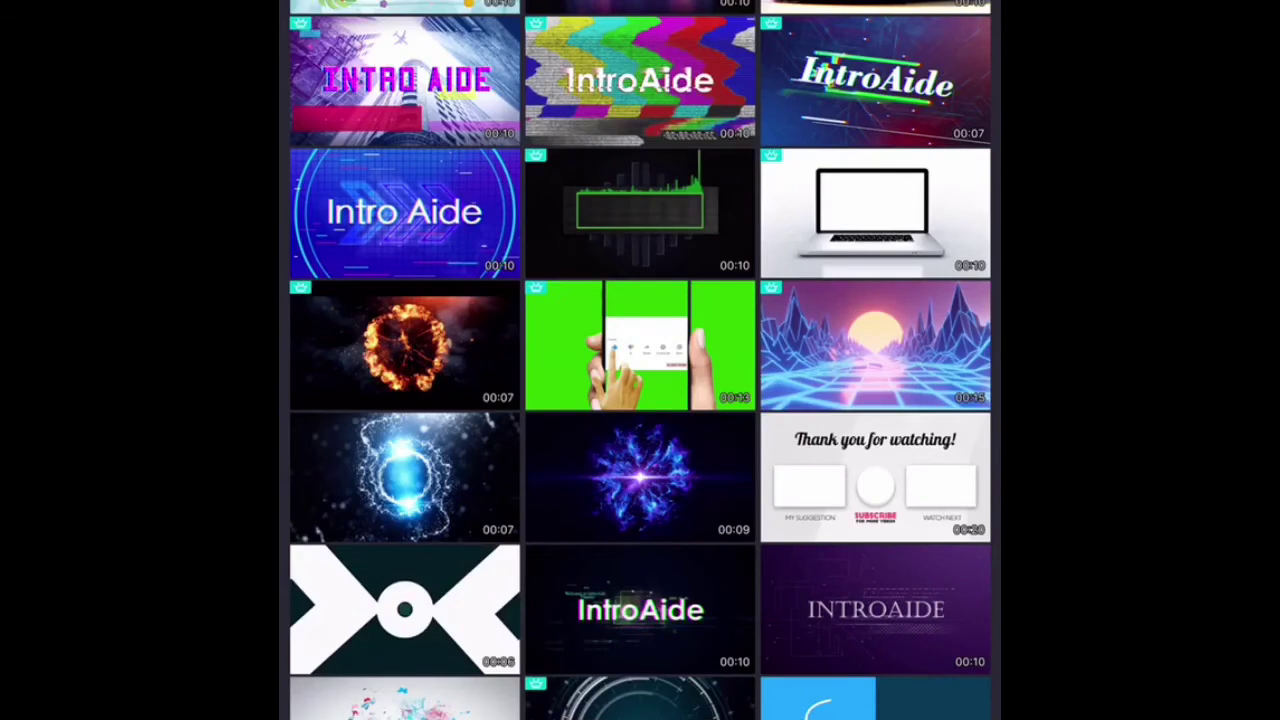
pyautogui.scroll(-2, 640, 360)
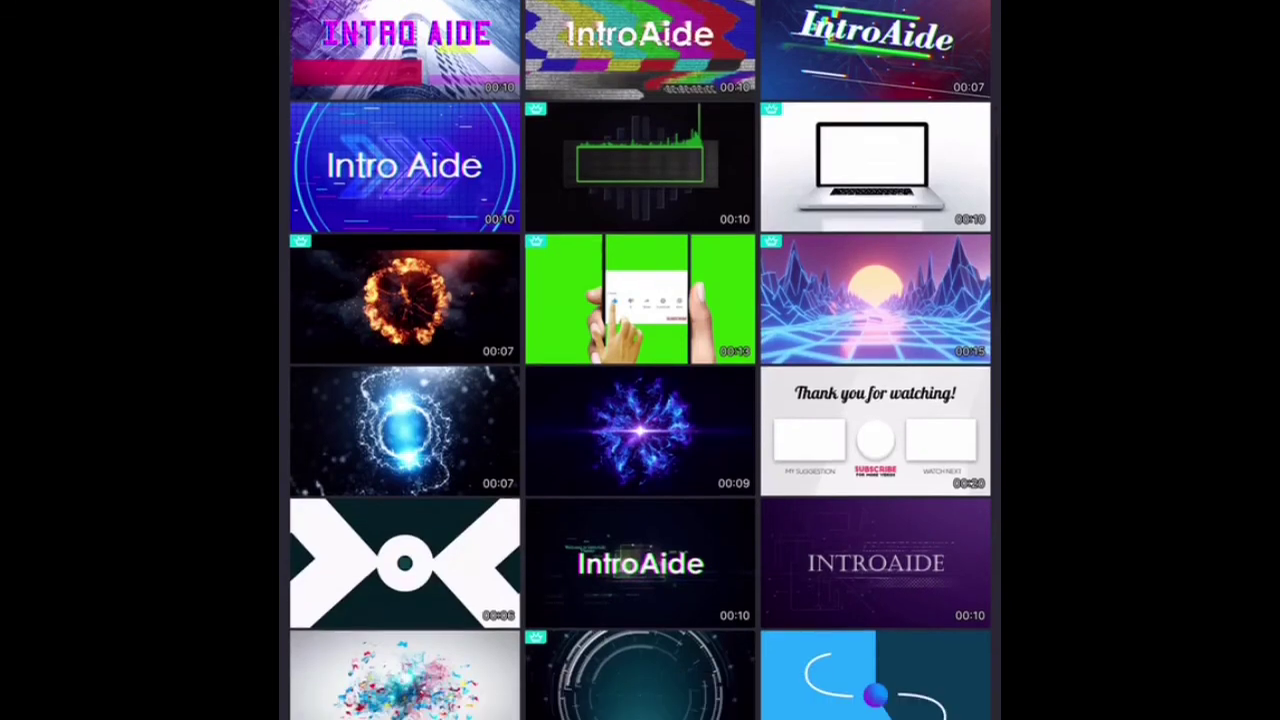
pyautogui.scroll(-3, 640, 360)
pyautogui.scroll(-5, 640, 360)
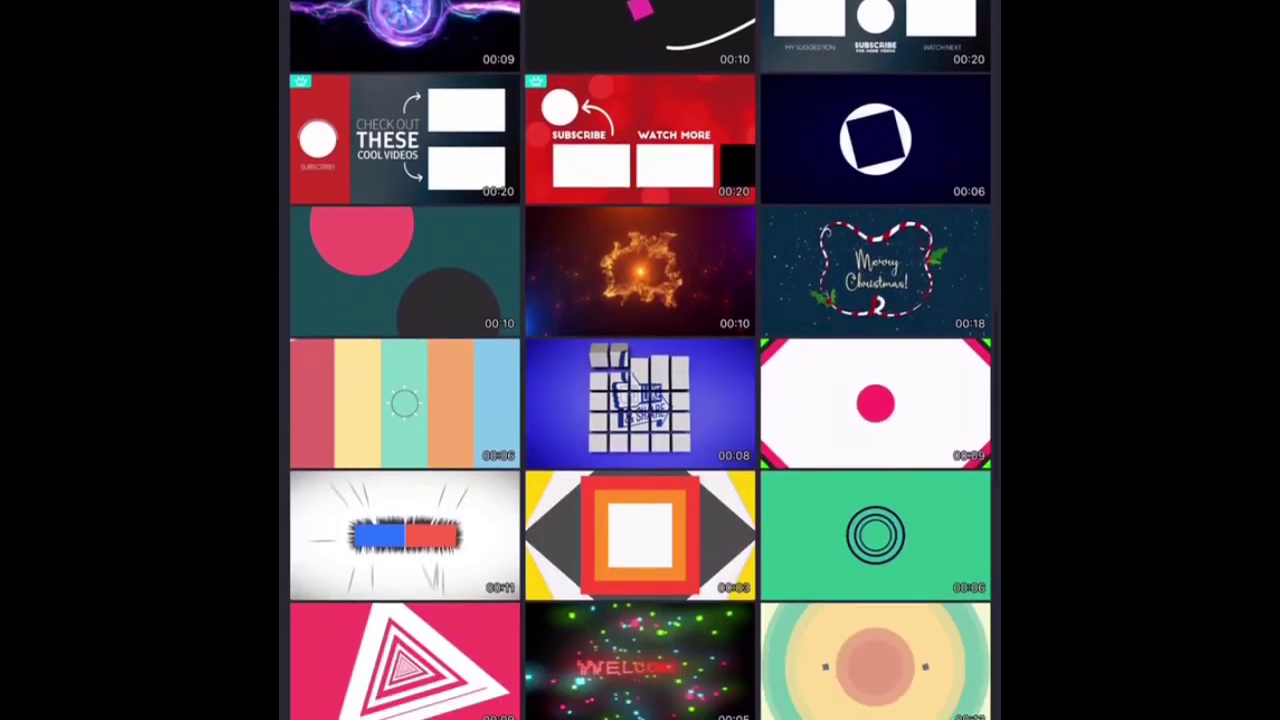
pyautogui.scroll(-5, 640, 360)
pyautogui.scroll(-1, 640, 360)
pyautogui.scroll(-3, 640, 360)
pyautogui.scroll(-3, 640, 360)
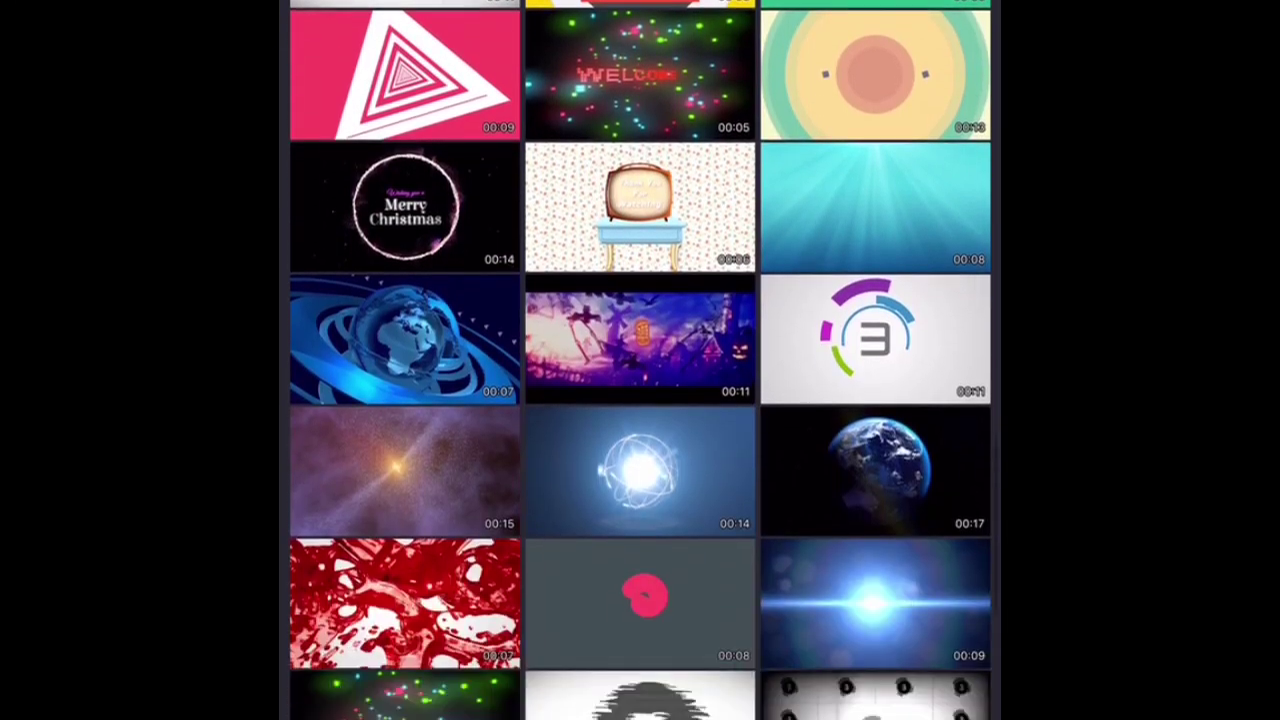
pyautogui.scroll(-2, 640, 360)
pyautogui.scroll(-6, 640, 360)
pyautogui.scroll(-2, 640, 360)
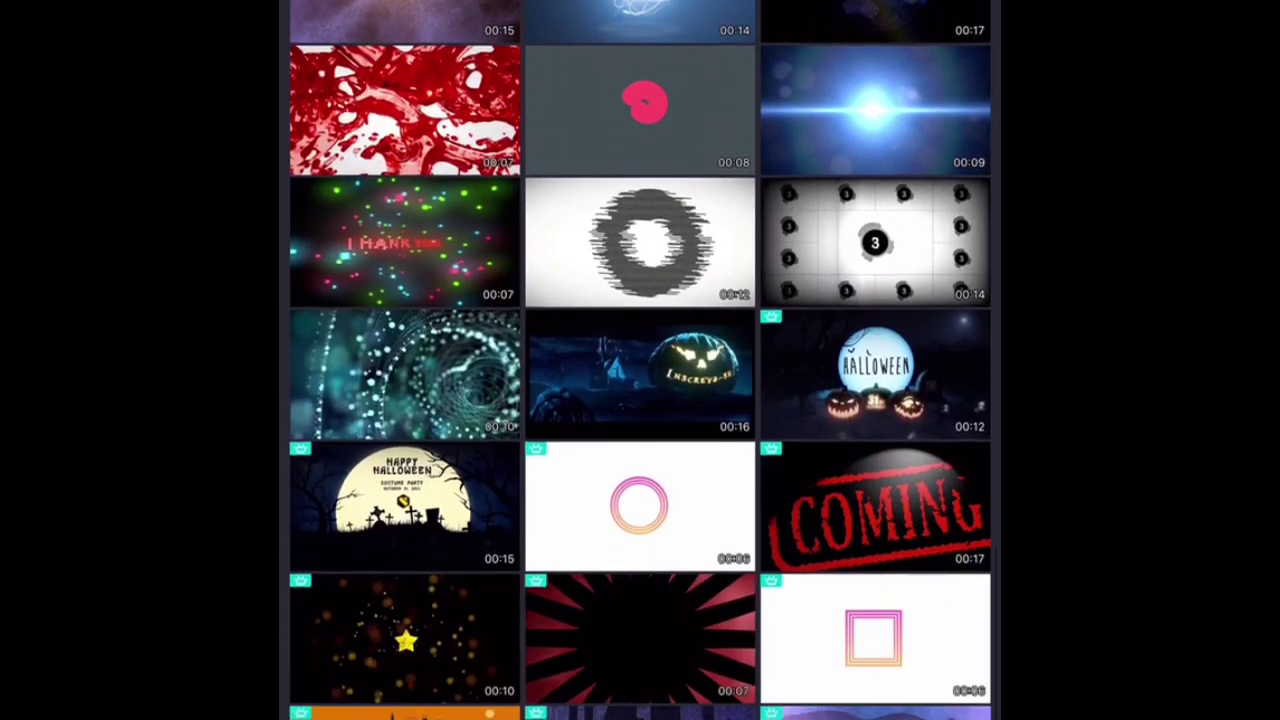